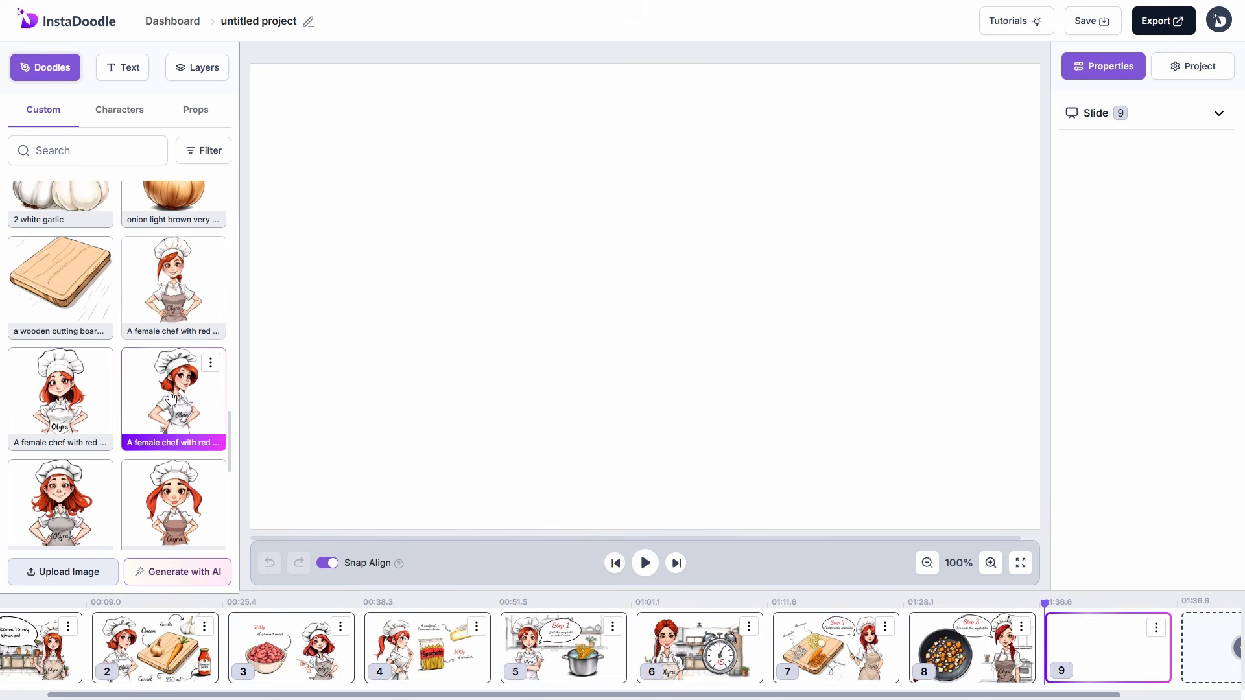
Place the red-haired chef with hands on hips on slide 9 and enlarge her to fill the slide's left part.
click(171, 397)
drag(651, 345, 356, 458)
drag(422, 291, 549, 88)
Generate Color Caricature elements of a sizzling pan filled with a hearty mix of ground meat, finely chopped carrots, onions and garlic, well combined.
click(184, 571)
click(412, 136)
click(409, 174)
click(516, 144)
click(686, 136)
text(a sizzling pan filled with)
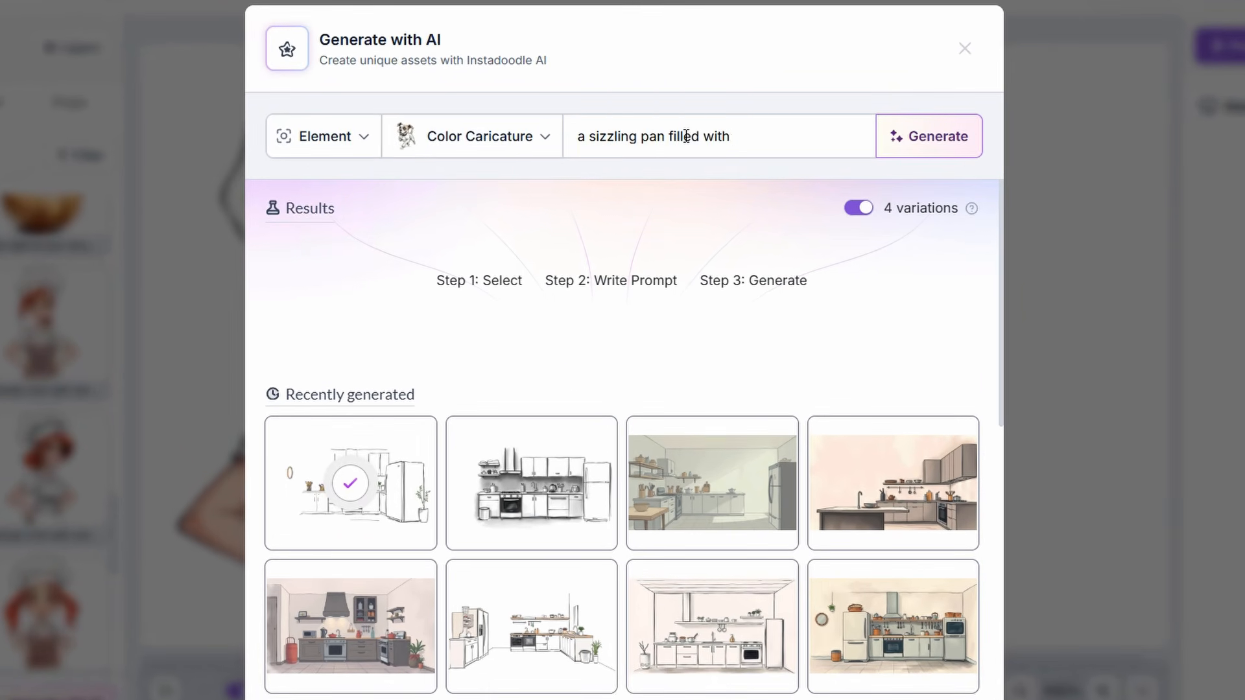
text( a hearty mix of ground meat)
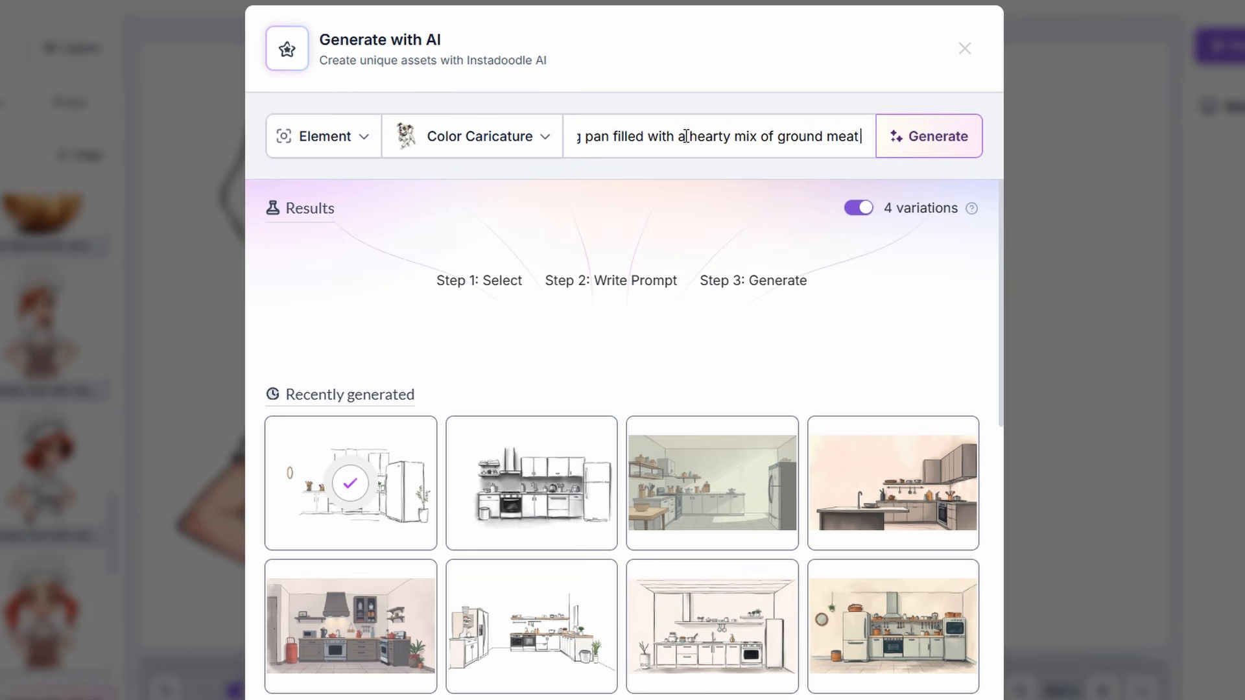
text(, finely chopped carrots, onions and garlic. the incredients are well)
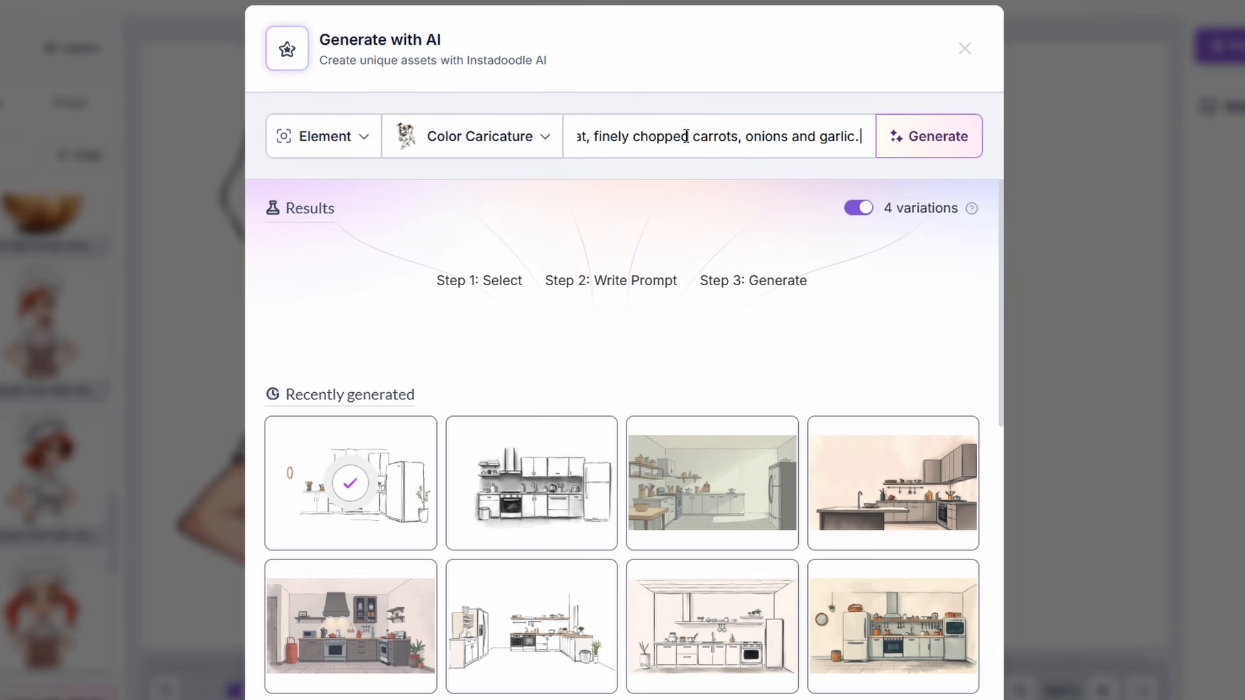
text( combined and)
click(907, 144)
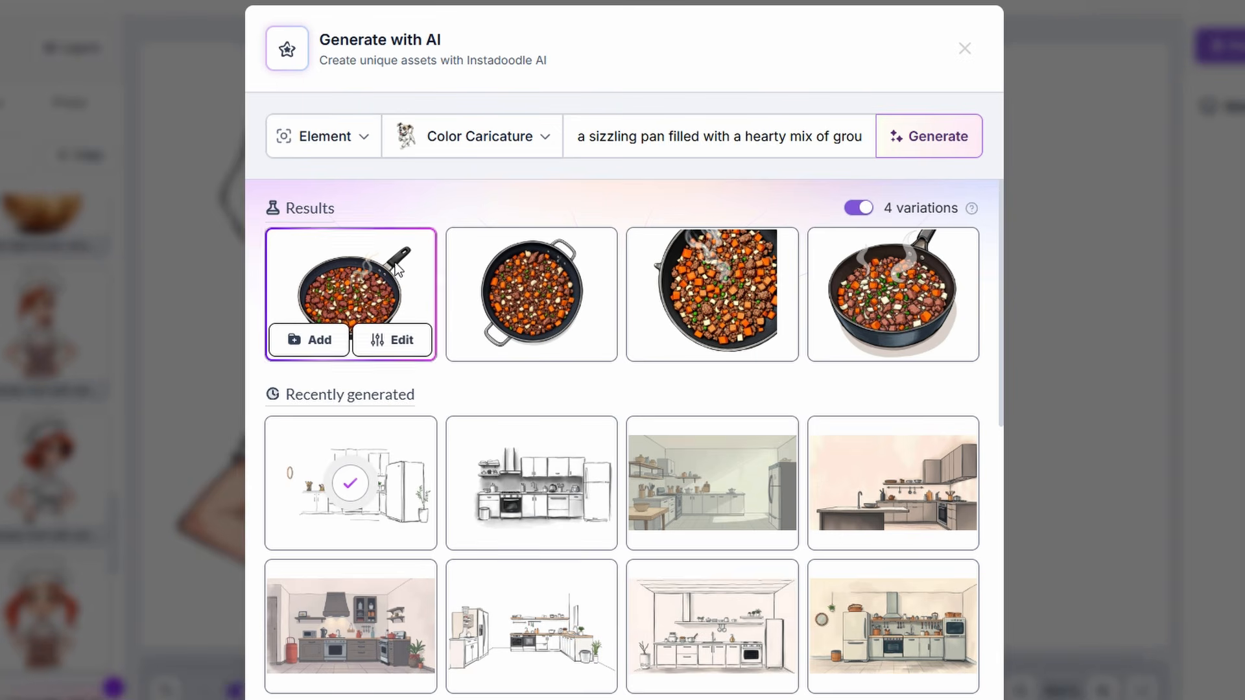
Add the first two generated pans to the custom doodles and place the long-handled one large beside the chef.
click(315, 340)
click(491, 339)
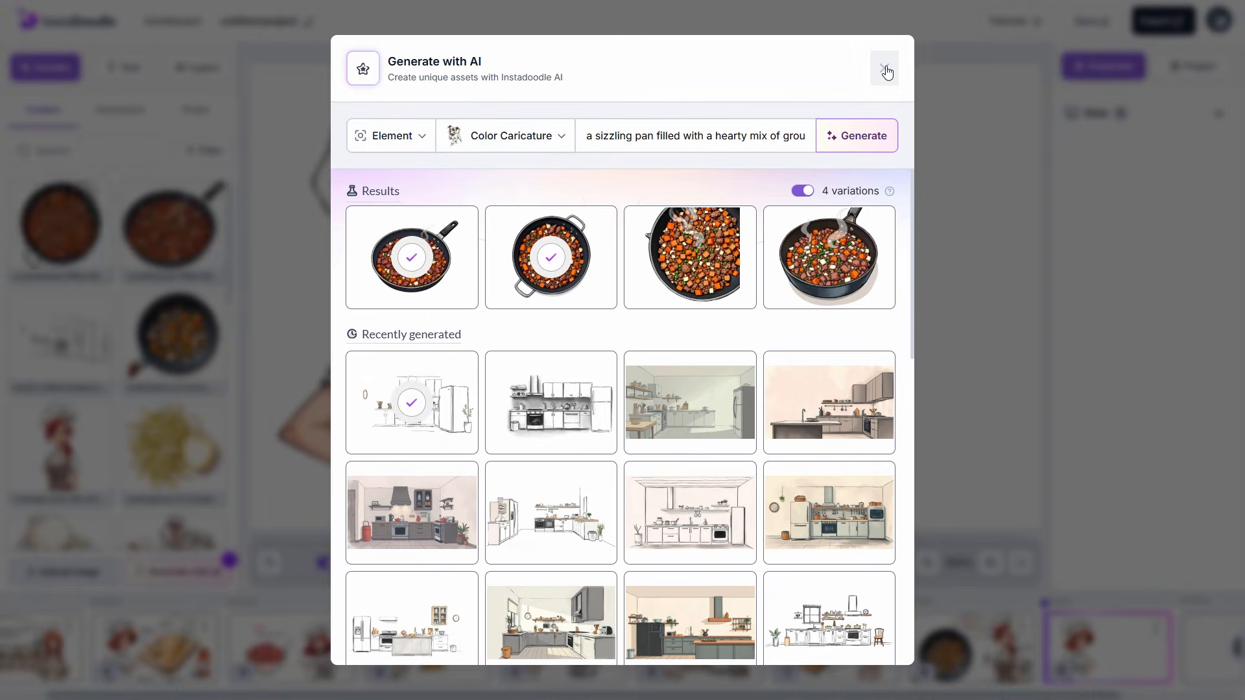
click(965, 48)
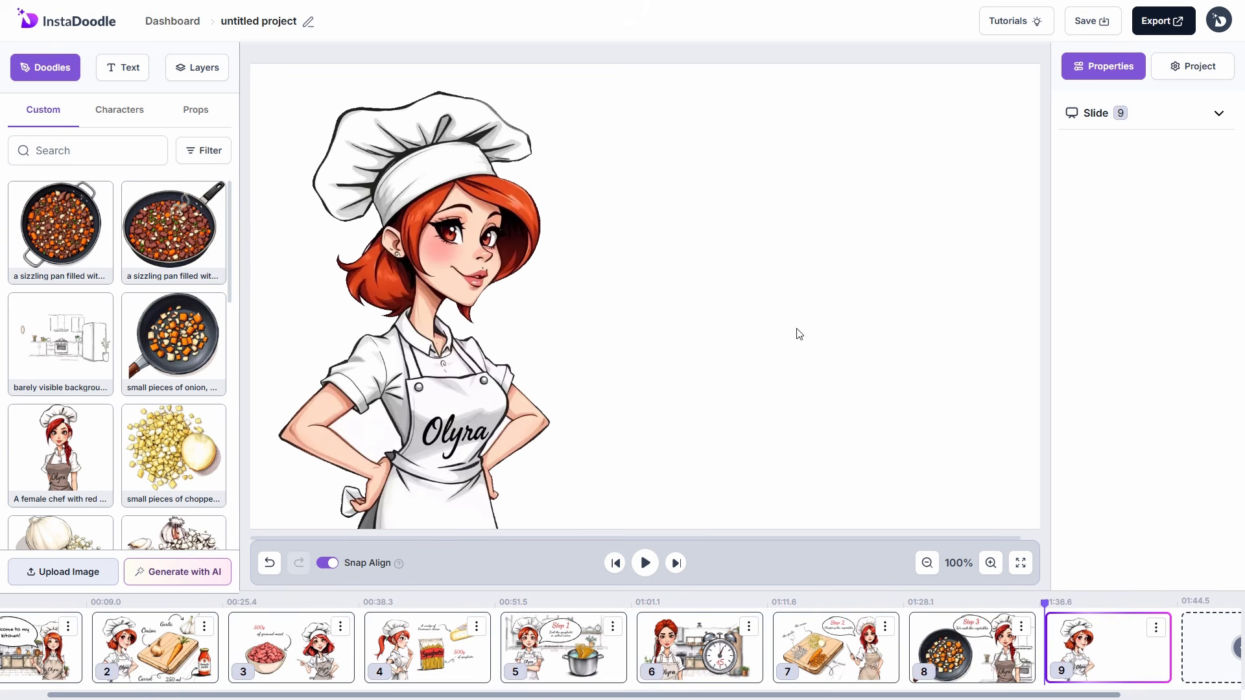
drag(753, 314, 952, 410)
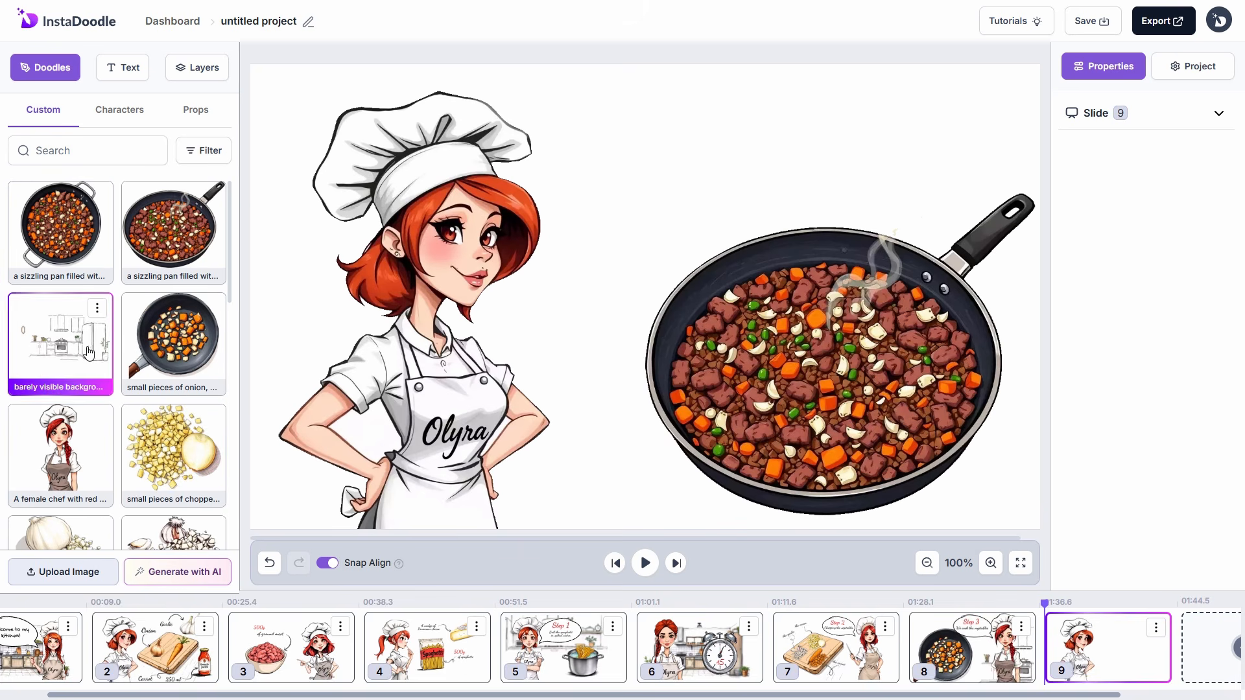
Add the barely visible kitchen background, stretch it to fill slide 9 and send it behind the pan and chef.
click(74, 338)
drag(593, 347, 402, 229)
drag(659, 296, 1033, 520)
drag(772, 363, 593, 324)
drag(853, 470, 1044, 533)
drag(746, 363, 763, 340)
click(197, 67)
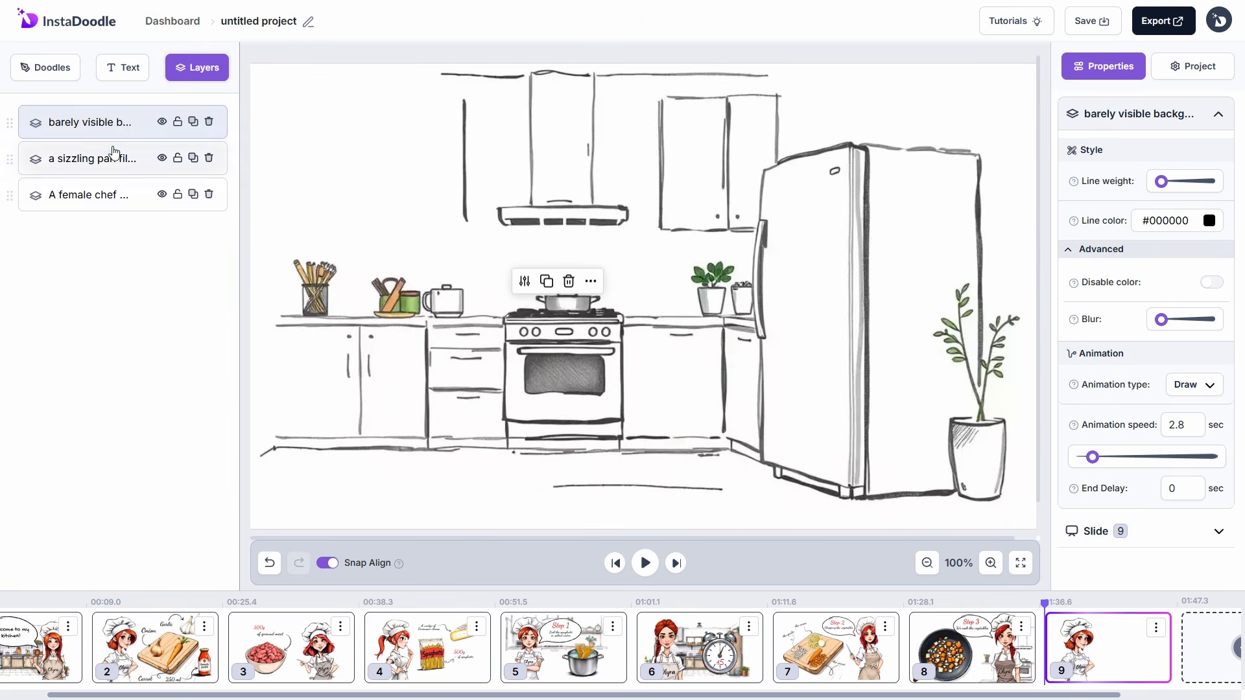
drag(121, 123, 116, 201)
Blur the kitchen background slightly, change its animation type and set its animation speed to 1 sec.
click(1194, 385)
click(1191, 433)
drag(1161, 319, 1166, 322)
drag(842, 369, 840, 373)
drag(838, 169, 840, 169)
click(123, 195)
drag(1148, 457, 1097, 457)
double_click(1169, 426)
text(1)
Change the animation type of the chef on slide 9.
click(148, 168)
double_click(1179, 425)
click(1199, 389)
click(1146, 468)
Change the sizzling pan's animation type and set its end delay to 1 sec.
click(151, 130)
click(1189, 390)
click(1176, 503)
drag(1190, 428, 1165, 428)
drag(1186, 489, 1158, 491)
text(1)
click(680, 486)
Add an oval speech bubble between the chef's face and the pan, with an animation speed of 0.5 sec.
click(47, 77)
click(70, 449)
drag(588, 303, 671, 185)
drag(920, 63, 790, 138)
drag(719, 188, 731, 140)
drag(1186, 387, 1155, 391)
text(0.5)
Add a red (#f01919) Dancing Script text "Step 4" in the upper part of the speech bubble.
click(122, 67)
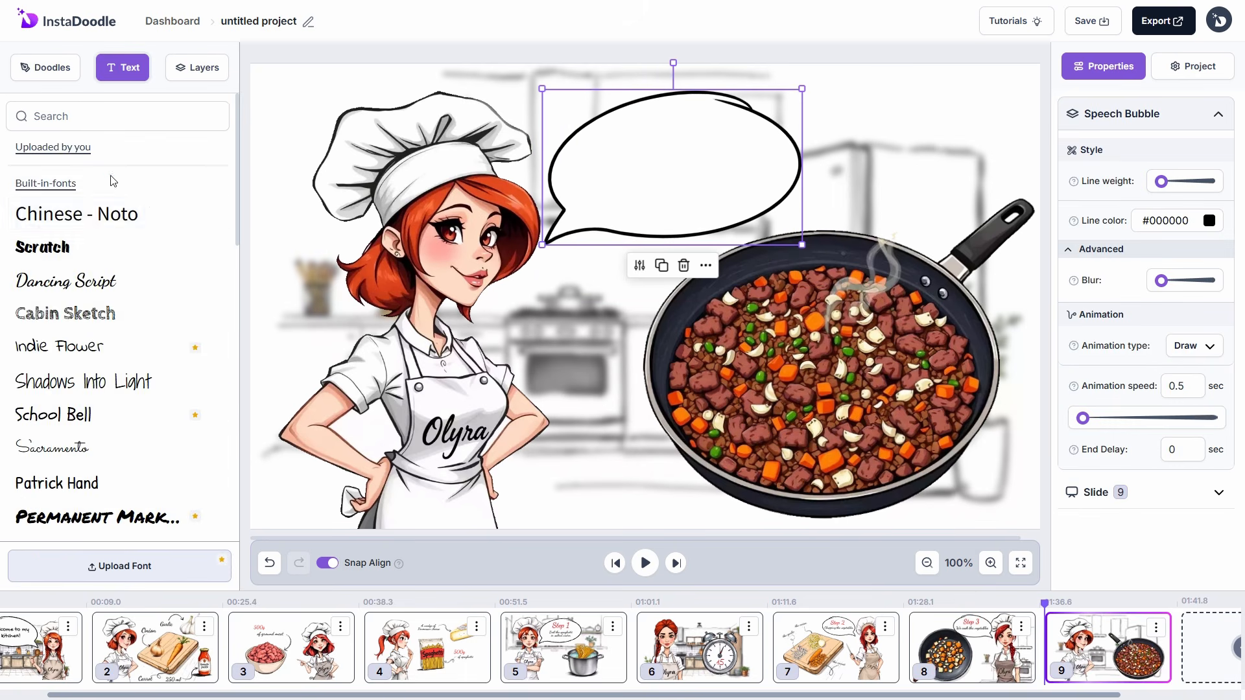
click(65, 281)
triple_click(1078, 156)
text(Step 4)
drag(634, 137, 755, 107)
click(1209, 462)
click(1203, 498)
click(1219, 480)
drag(694, 130, 671, 136)
Add a Dancing Script text "We add the meat." below the "Step 4" heading inside the bubble.
click(65, 281)
drag(307, 102, 643, 196)
triple_click(1078, 155)
text(We add the meat.)
Set the "We add the meat." text's animation type to Handwrite and its animation speed to 1 sec.
scroll(1181, 494, down, 4)
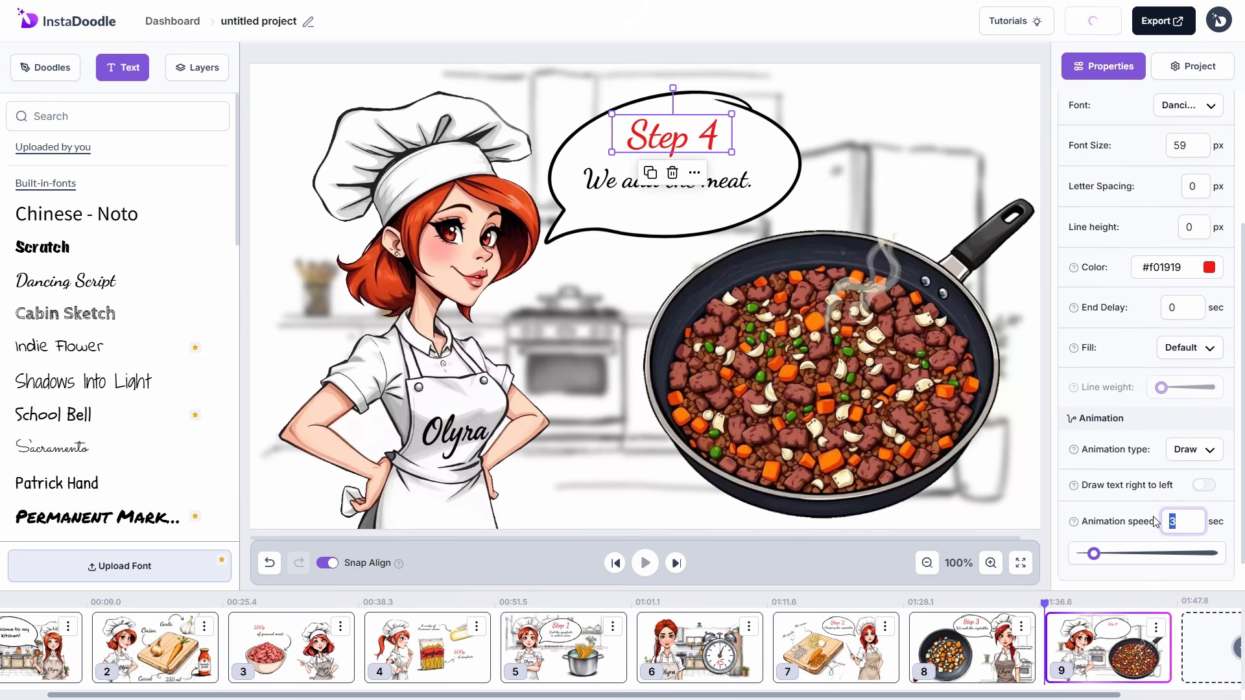
click(680, 182)
click(1193, 412)
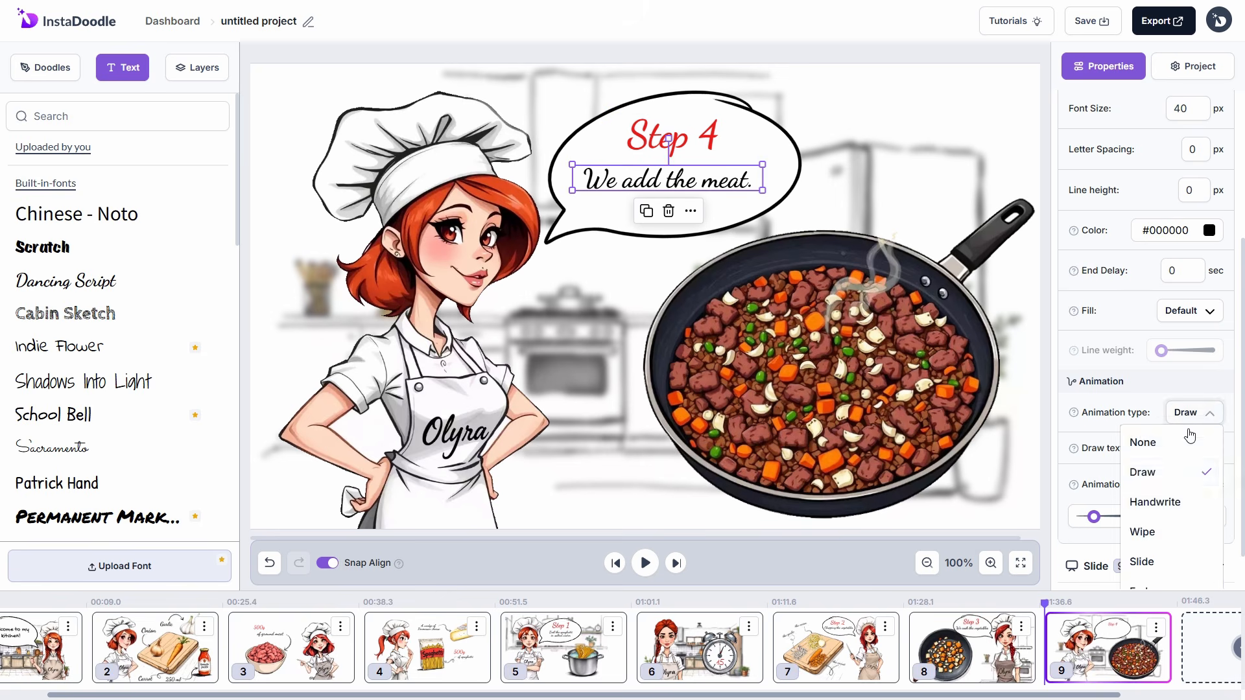
click(1161, 500)
double_click(1158, 485)
text(1)
Reorder the layers so that the sizzling pan comes above the speech bubble and both texts.
click(205, 71)
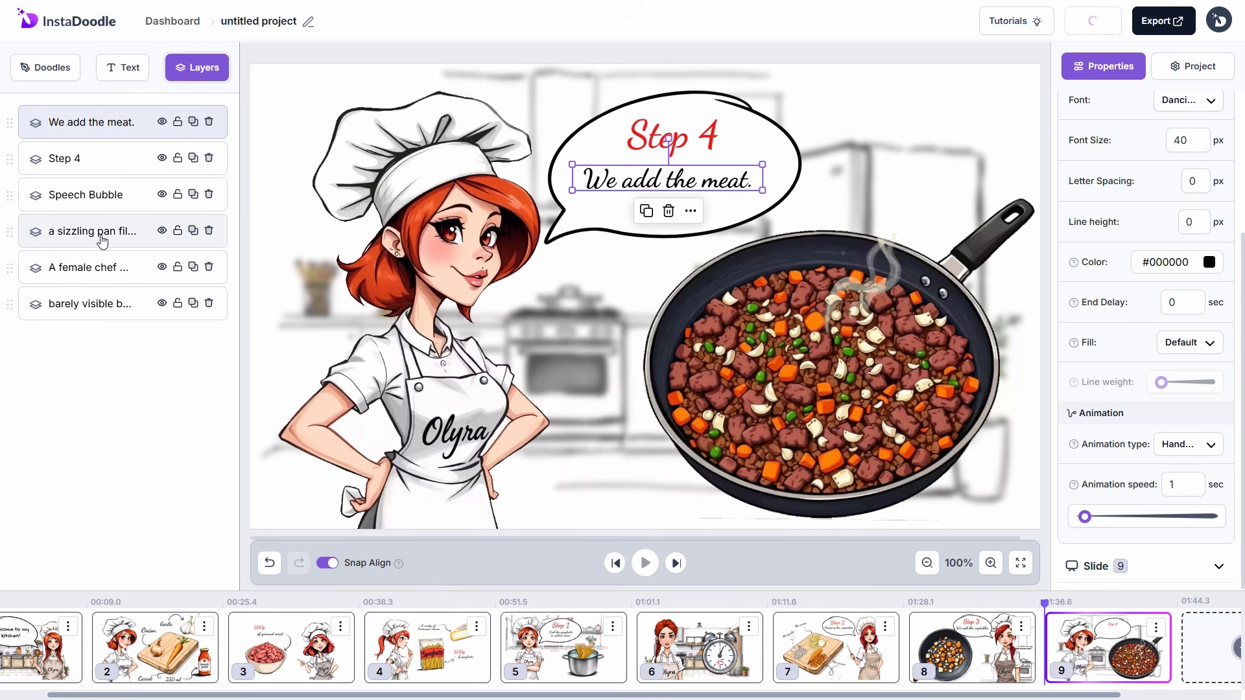
drag(94, 196, 92, 234)
drag(93, 167, 94, 199)
drag(100, 129, 105, 167)
click(109, 132)
Generate a Sophie voiceover saying "Step 4, add the ground meat and let everything cook gently together." and add it to slide 9.
click(994, 55)
click(1121, 124)
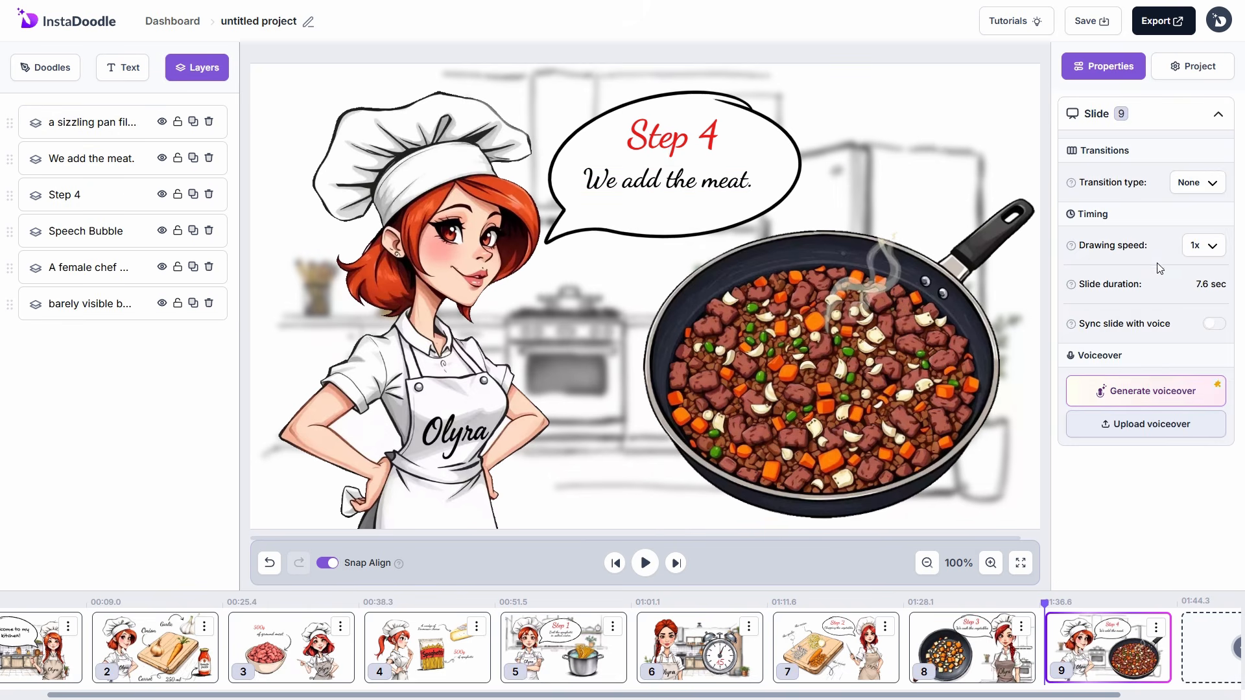
click(1154, 391)
click(453, 355)
click(468, 142)
text(Step 4, add the ground meat and let everything cook gently together.)
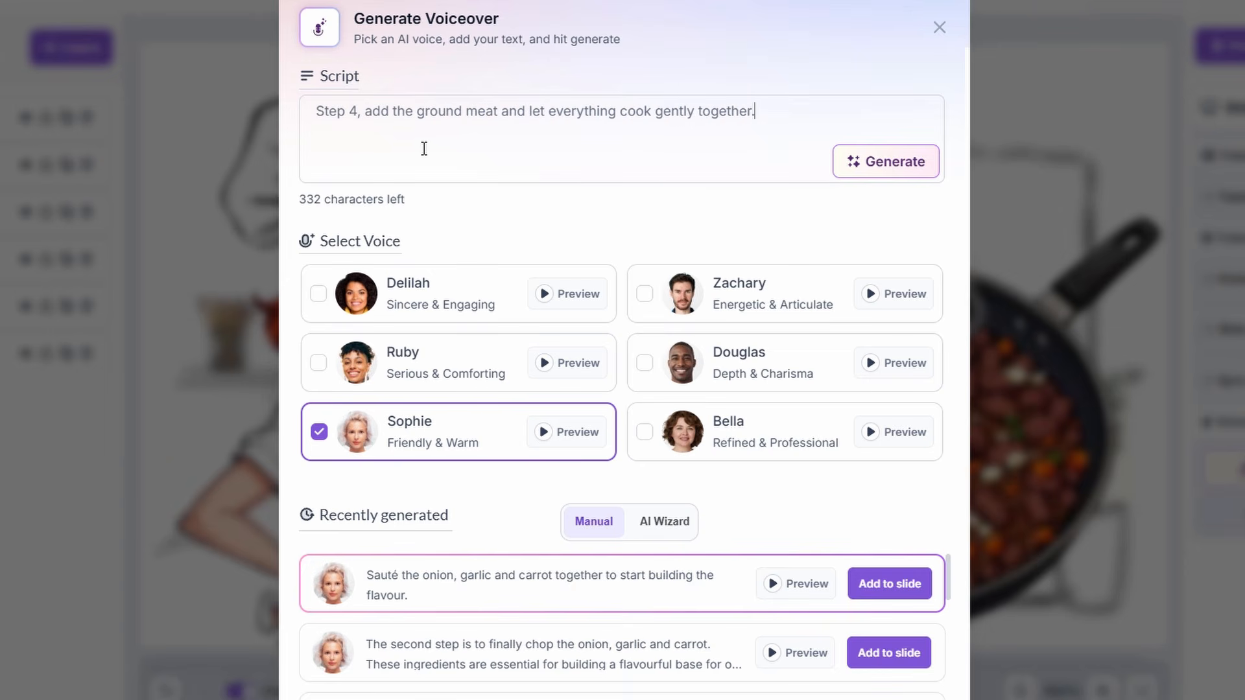
click(889, 162)
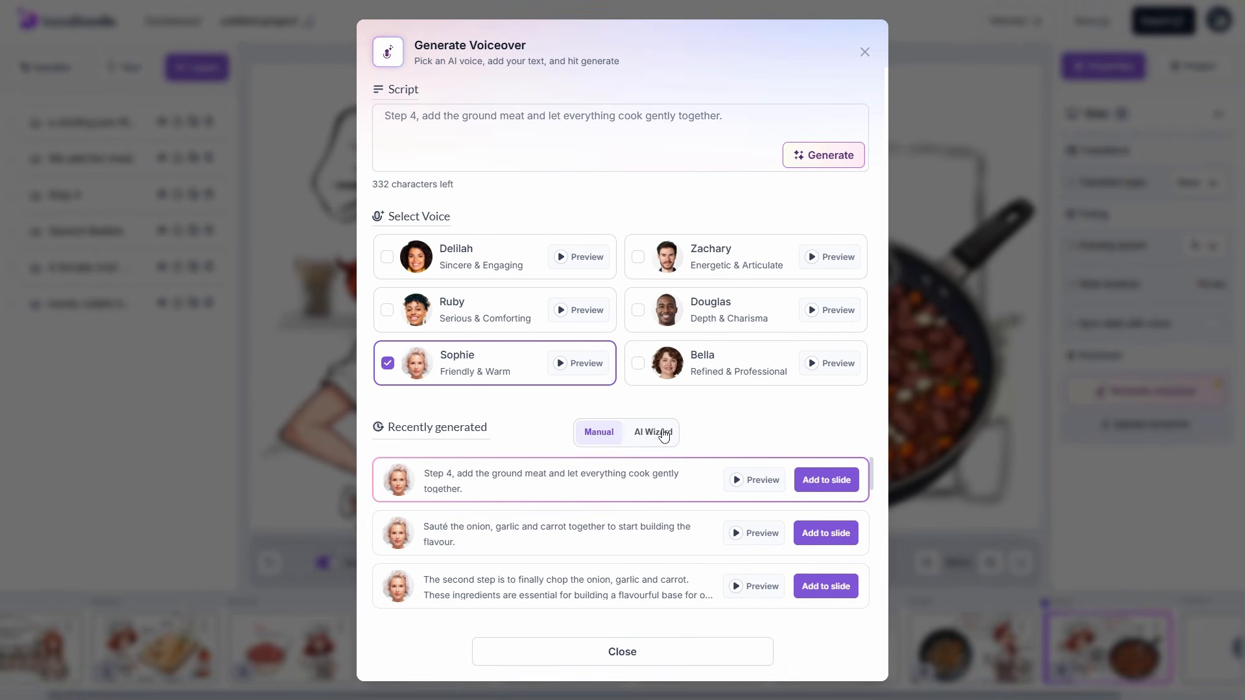
click(818, 481)
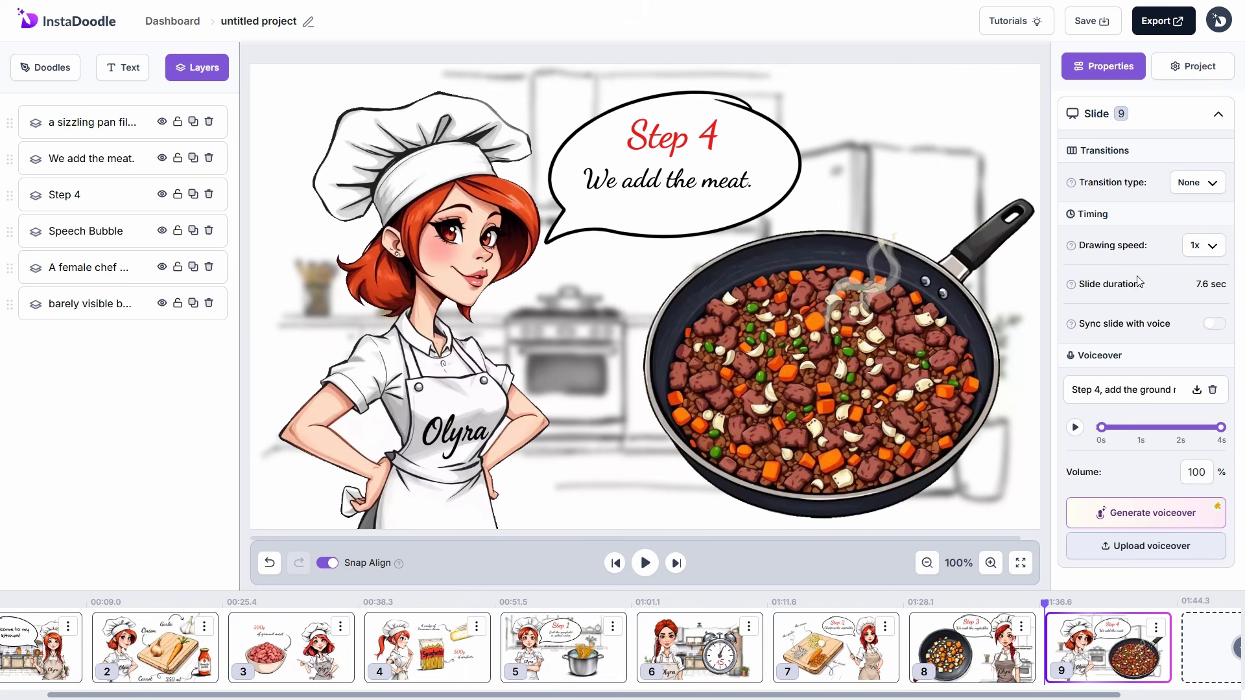
Set the "Step 4" text's animation speed to 0.5 sec and slide 9's transition type to Wipe.
click(955, 337)
click(667, 179)
click(671, 136)
scroll(1189, 547, down, 2)
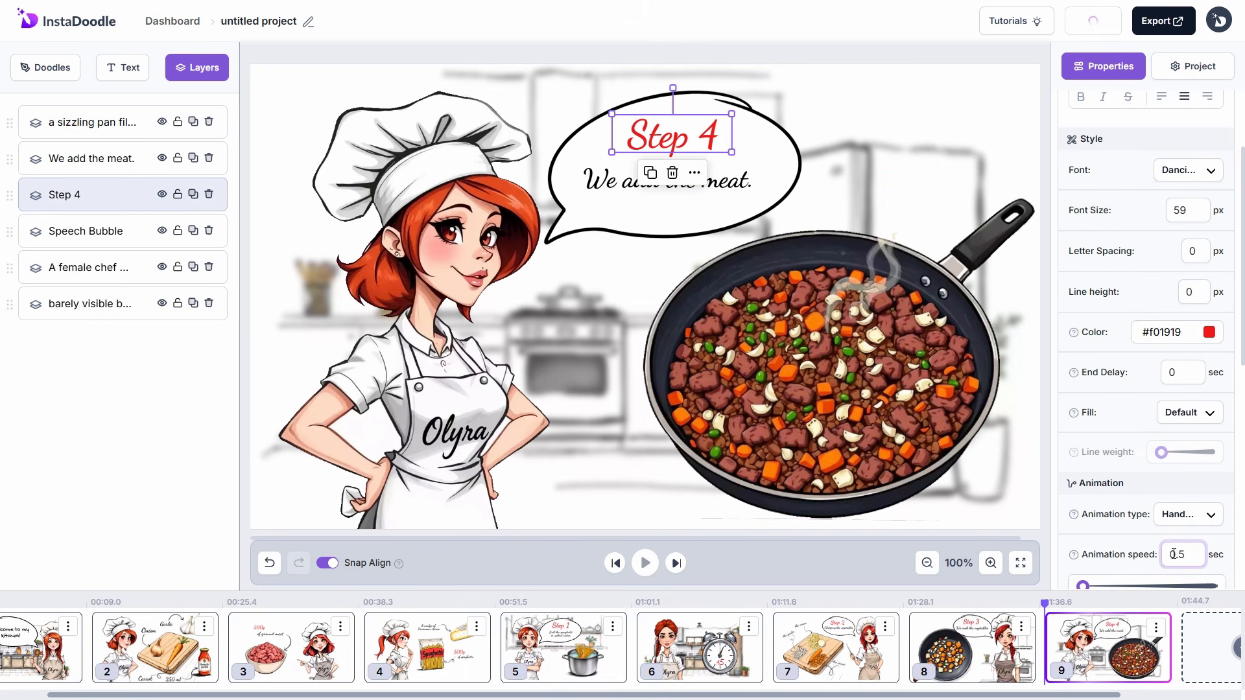
scroll(1150, 363, down, 5)
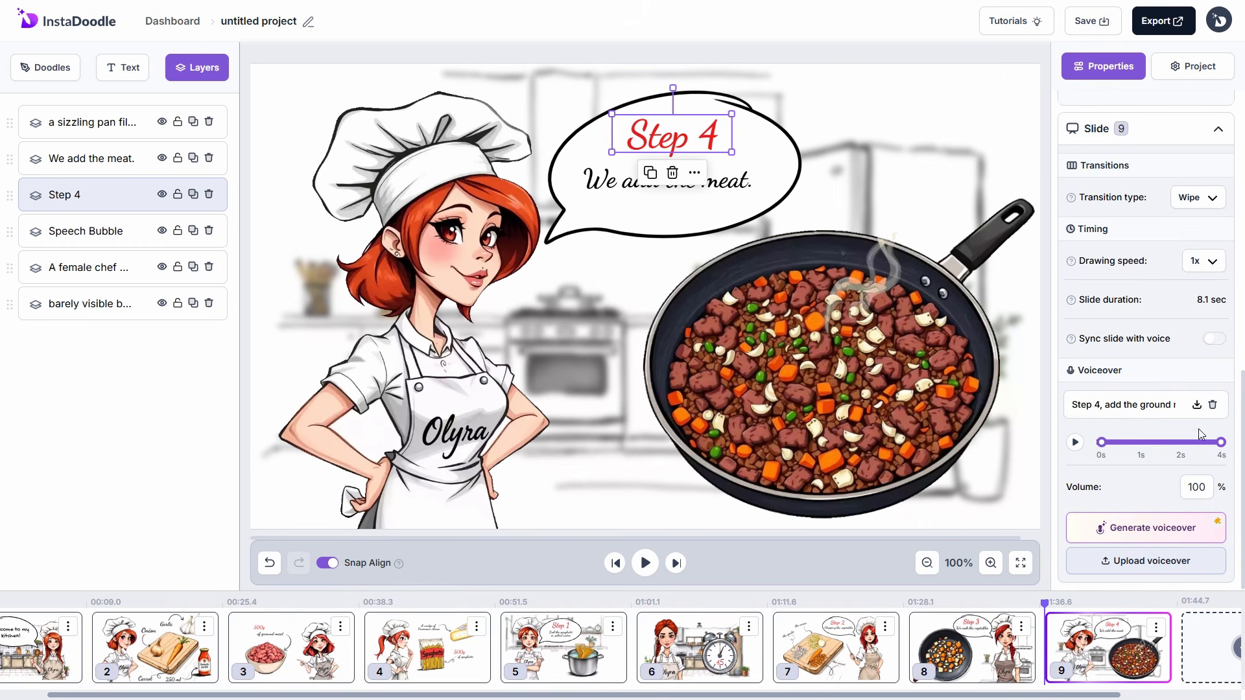
click(935, 536)
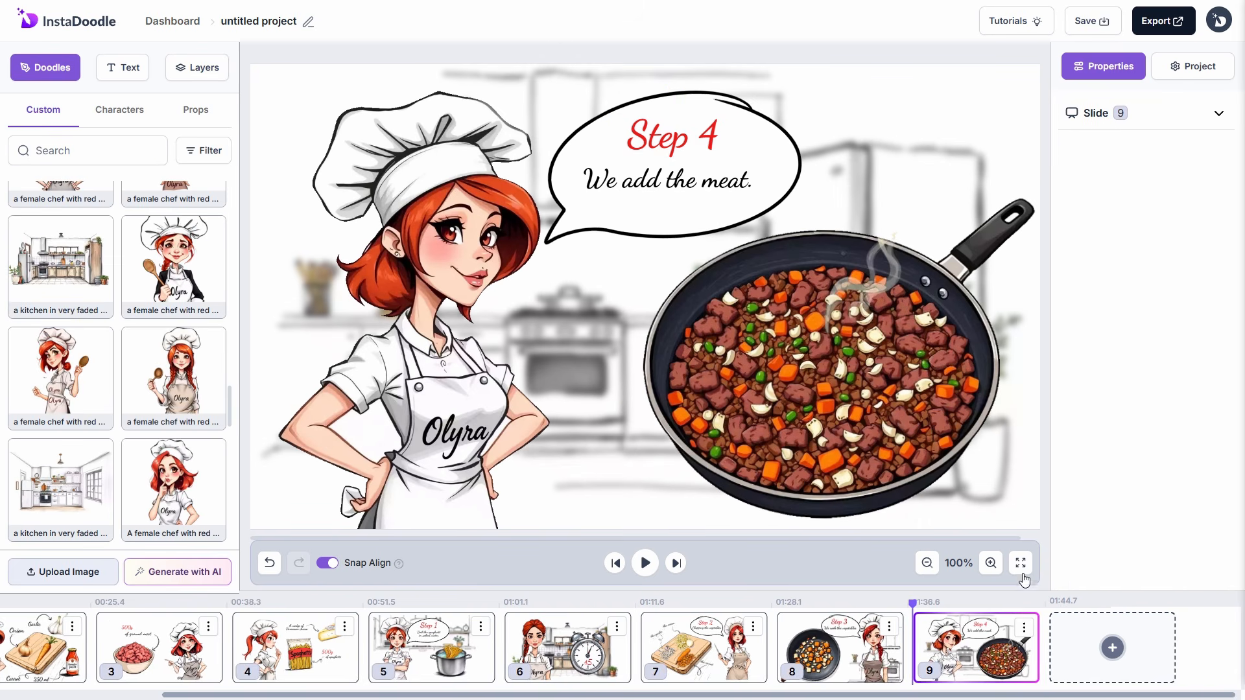
Add slide 10 and generate Color Caricature variations of the red-haired chef holding a wooden spoon with a confident and focused expression.
click(1111, 645)
click(1097, 628)
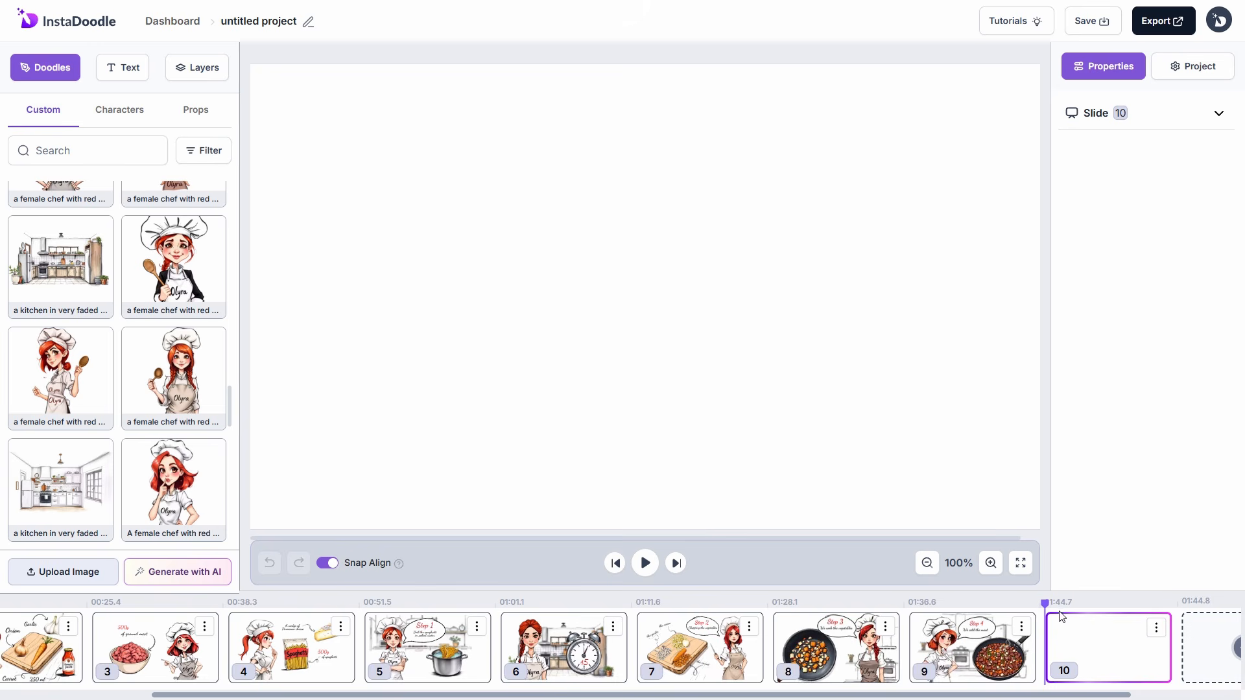
click(215, 570)
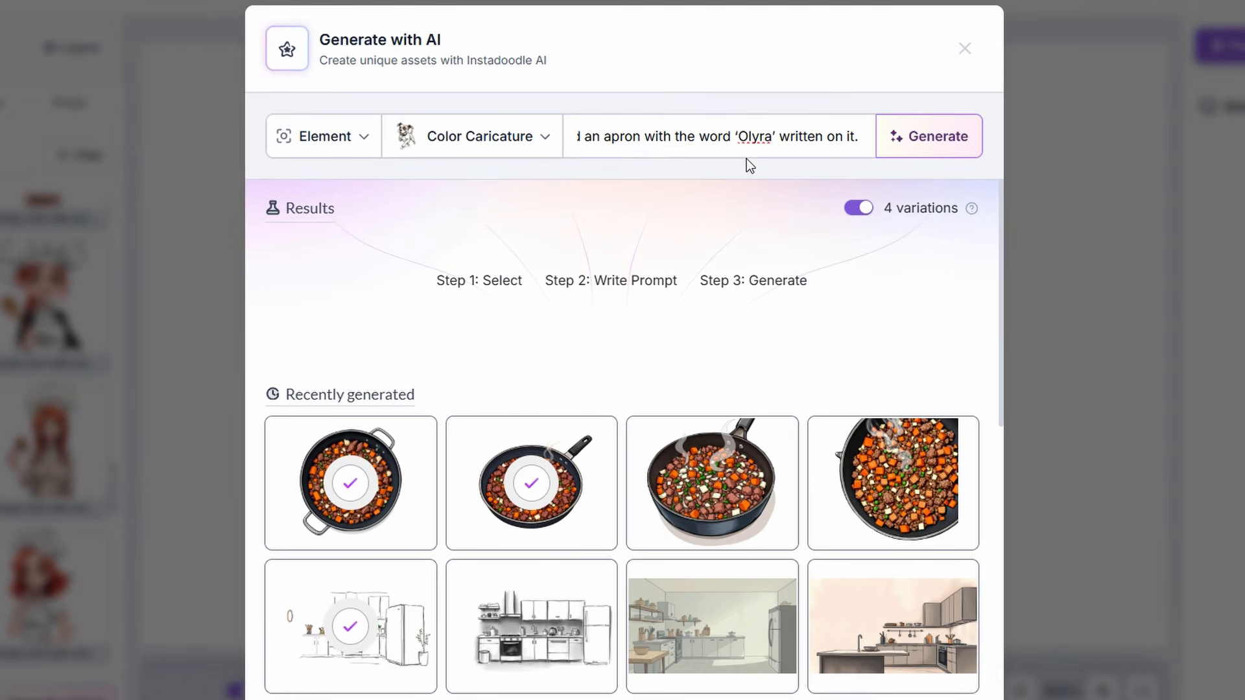
text(She holds a wooden spoon in one hand, with a confident and focused expression)
click(893, 155)
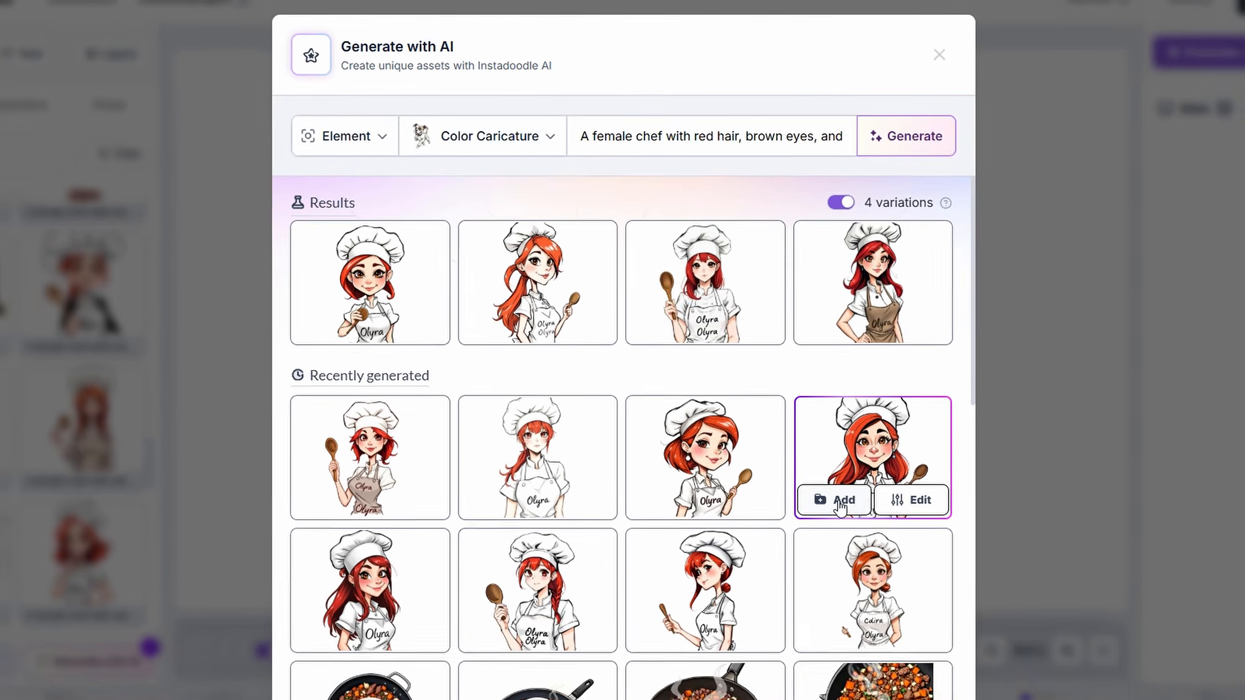
Add the long-haired chef with the wooden spoon to the custom doodles and place her large on slide 10's right side.
click(841, 510)
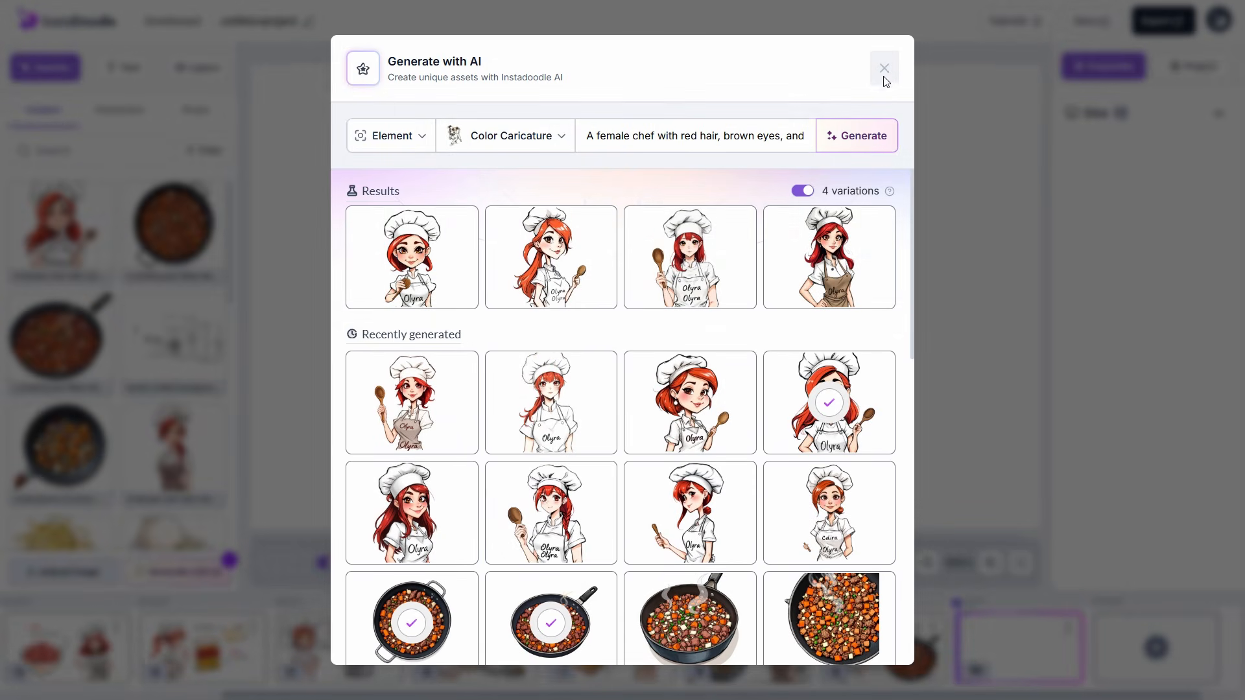
click(884, 76)
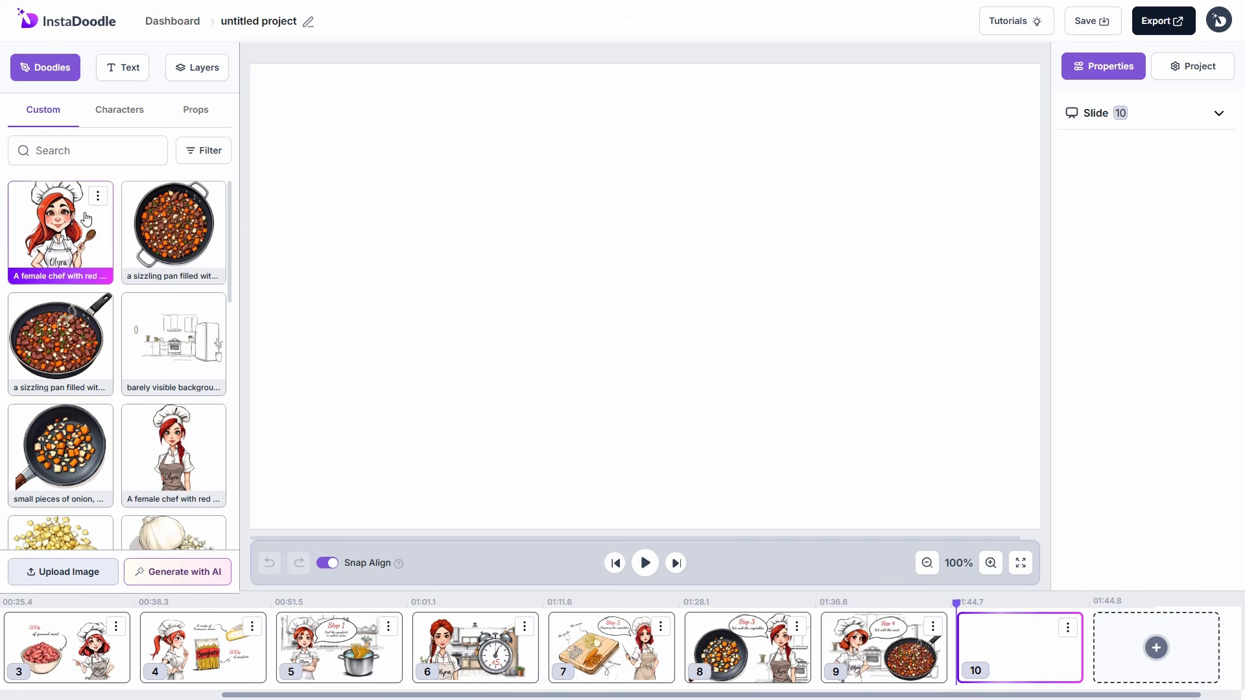
drag(822, 295, 655, 73)
drag(790, 272, 814, 272)
click(580, 283)
Generate Color Caricature elements of tomato sauce being poured from a jar over a sizzling mixture of minced meat, carrot and onion.
click(214, 573)
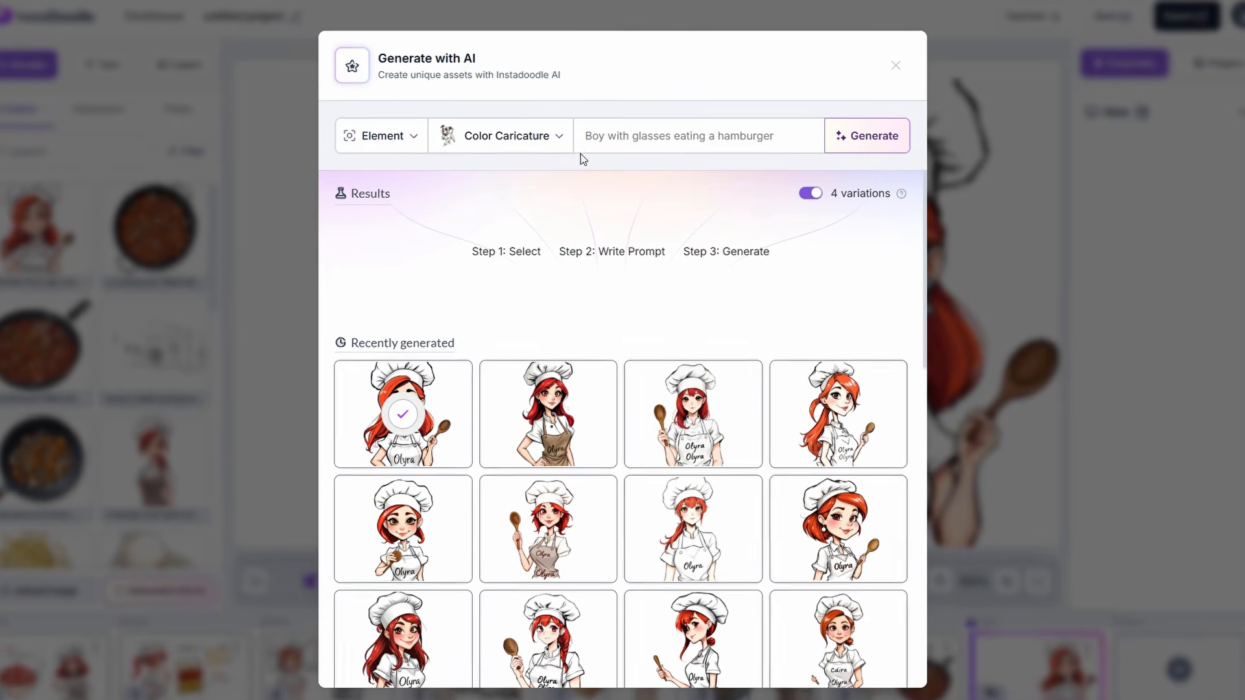
text(a thick stream of tomato sauce being pourd)
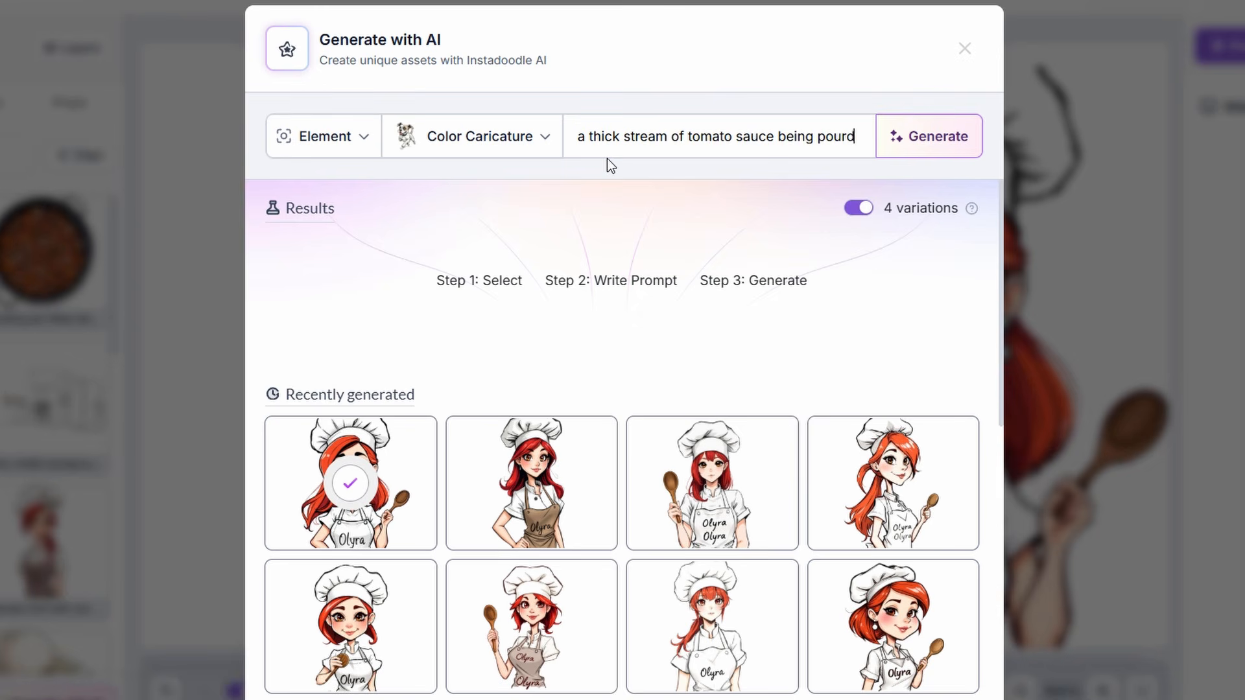
key(BackSpace)
text(ed from a jar ove)
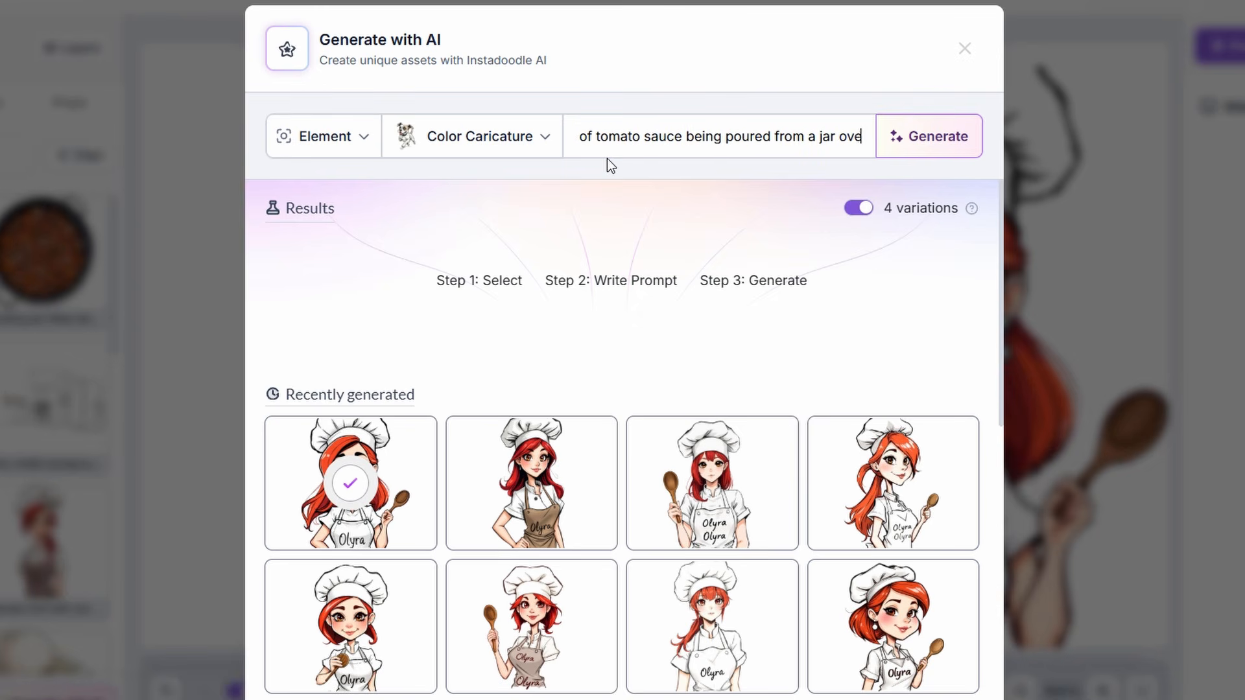
text(r a sizzling mixture of minced meat, carrot and onion, the rich red sauce spreads across the pan)
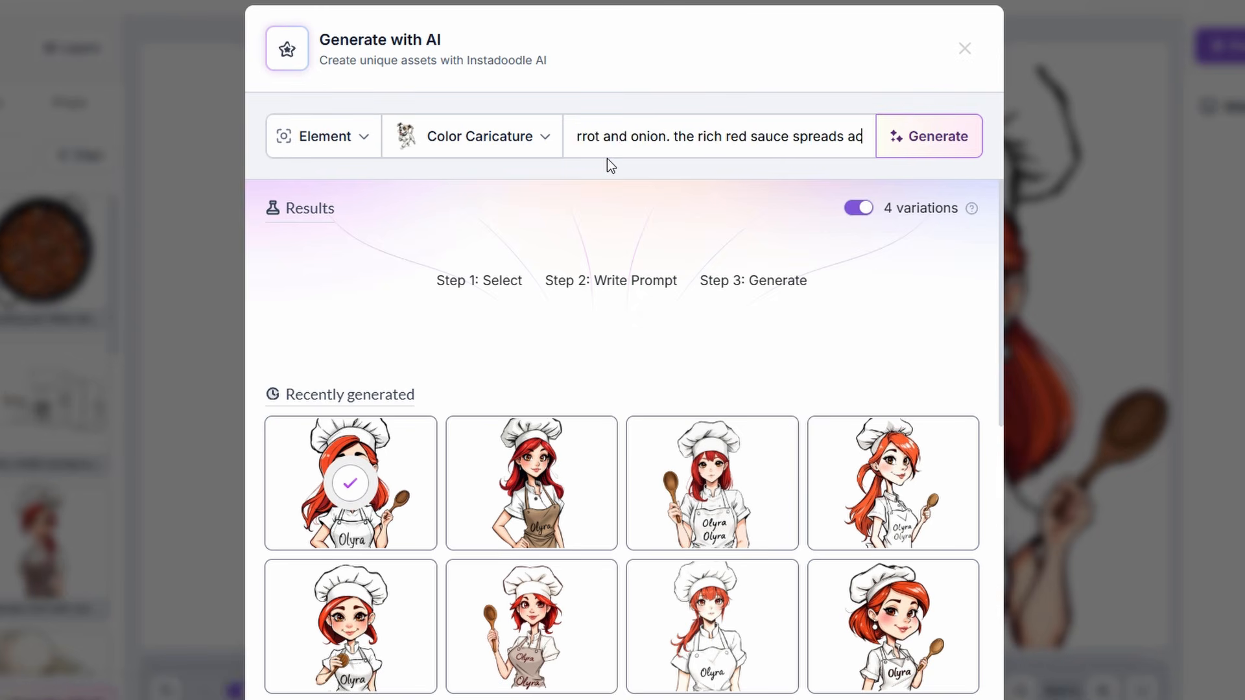
key(Return)
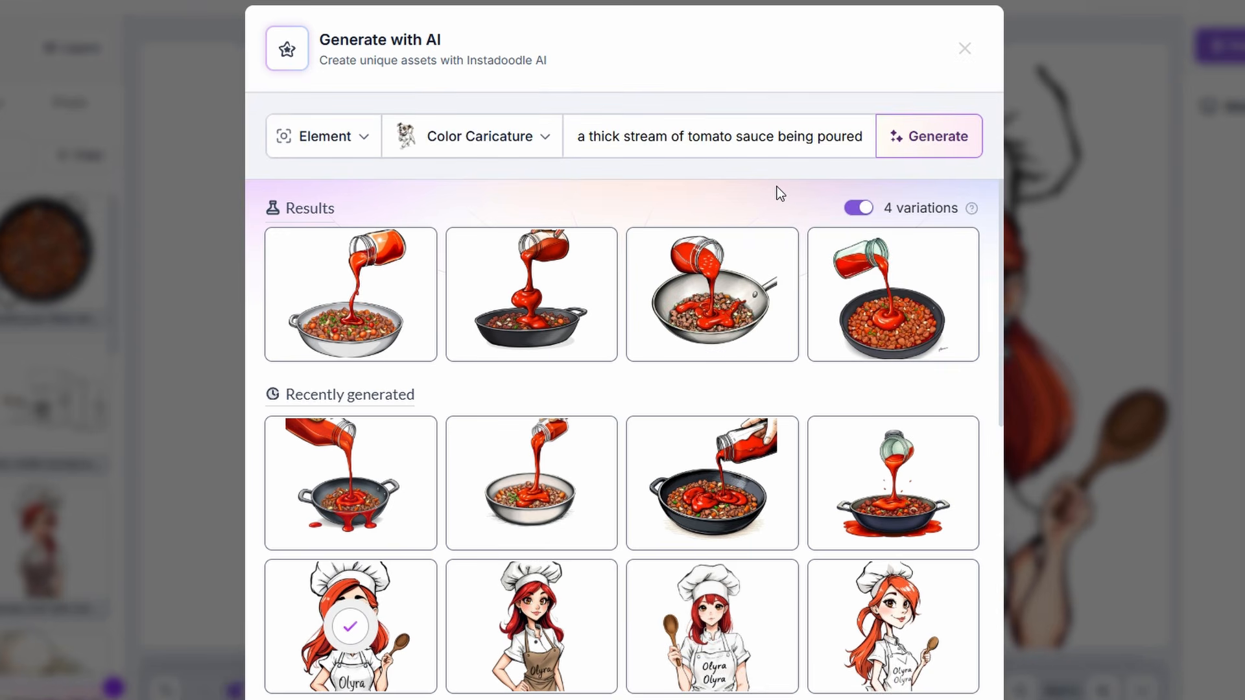
Add the third generated sauce-pouring pan to the custom doodles and place it, mirrored and enlarged, on slide 10 beside the chef.
mouse_move(680, 346)
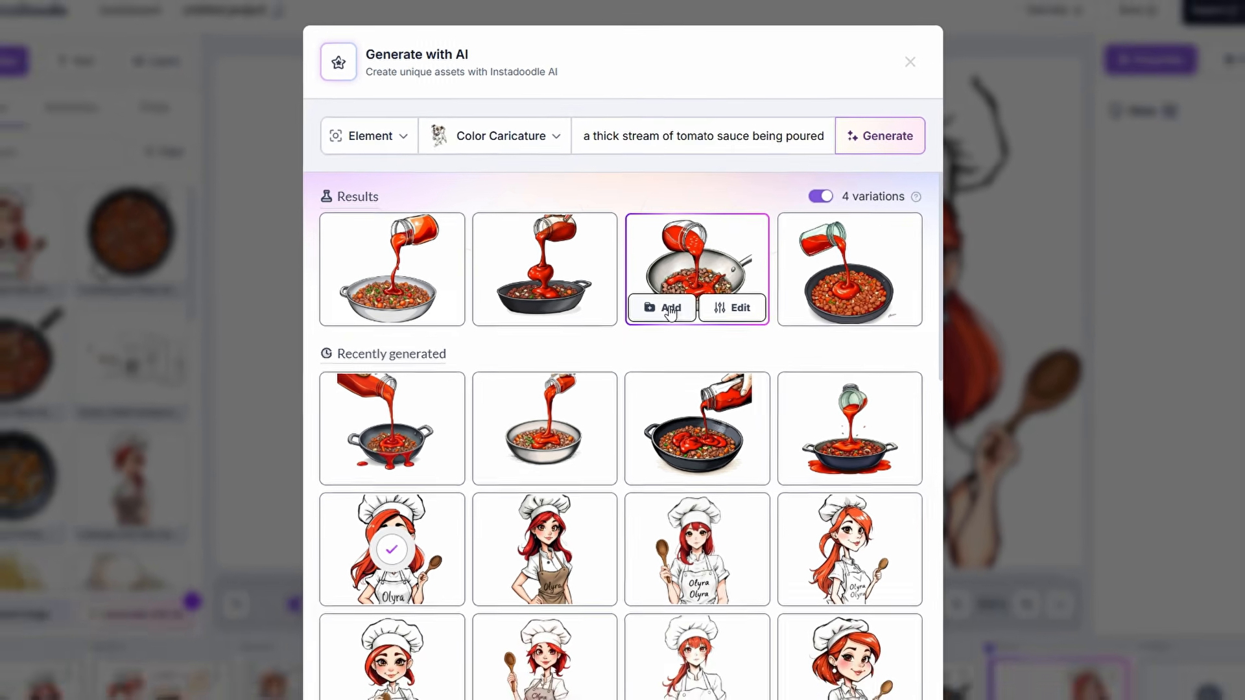
click(670, 313)
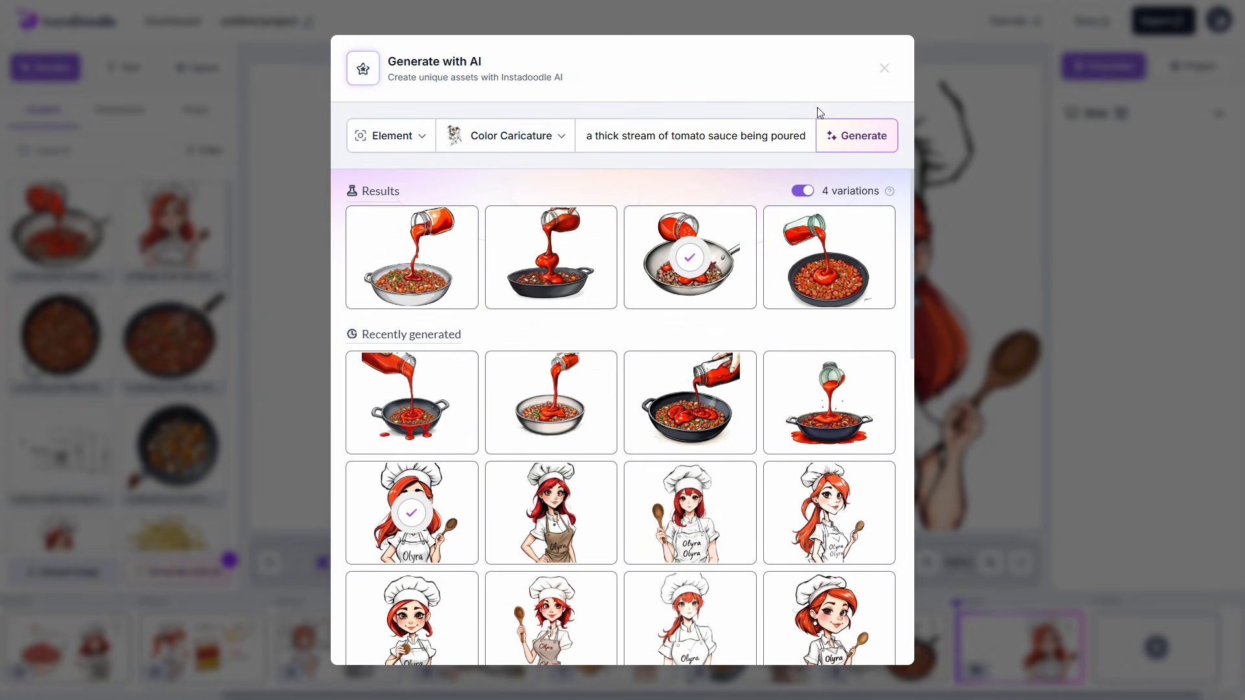
click(909, 61)
click(60, 226)
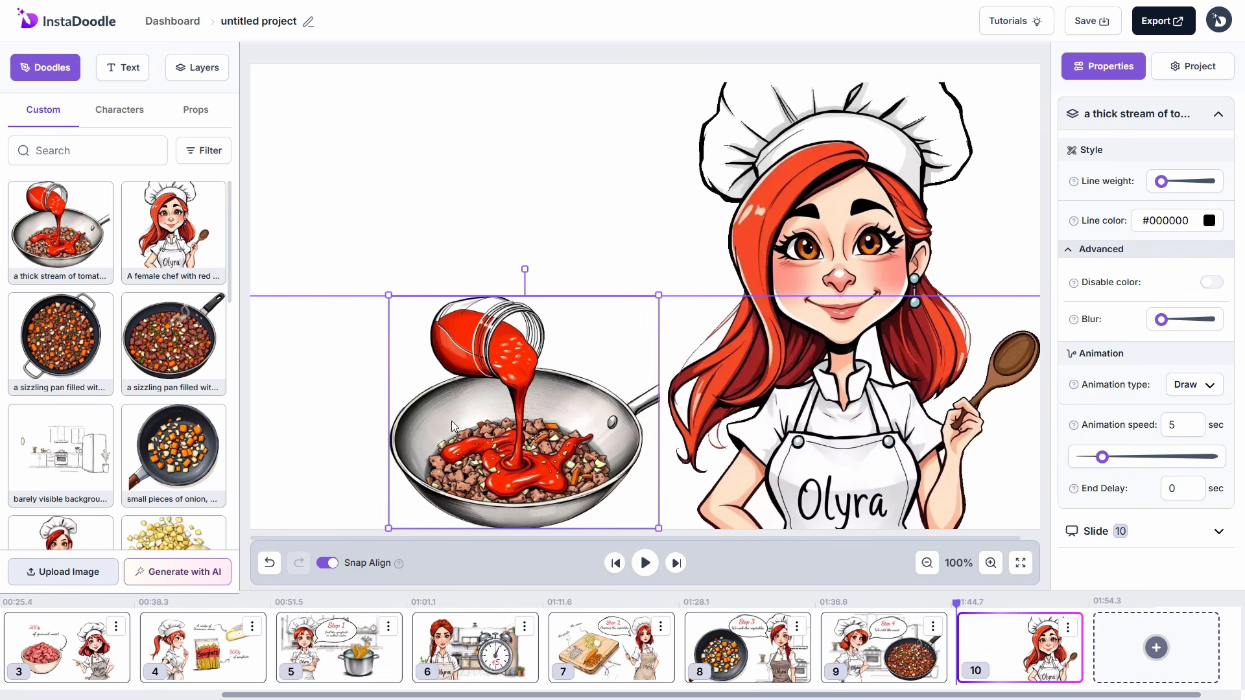
Change the chef's animation type and give the sauce pan a Slide animation with an end delay of 1 sec.
click(842, 317)
click(1188, 386)
click(1167, 533)
click(600, 388)
click(1184, 387)
drag(1180, 490, 1140, 495)
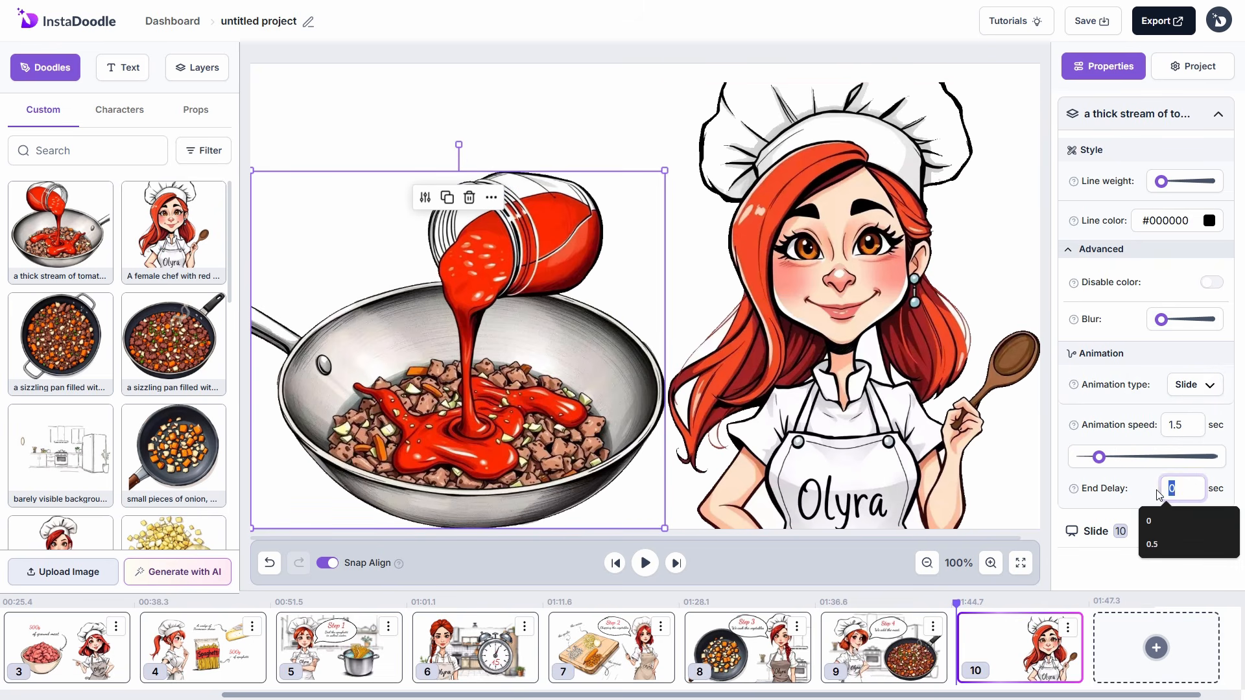
text(1)
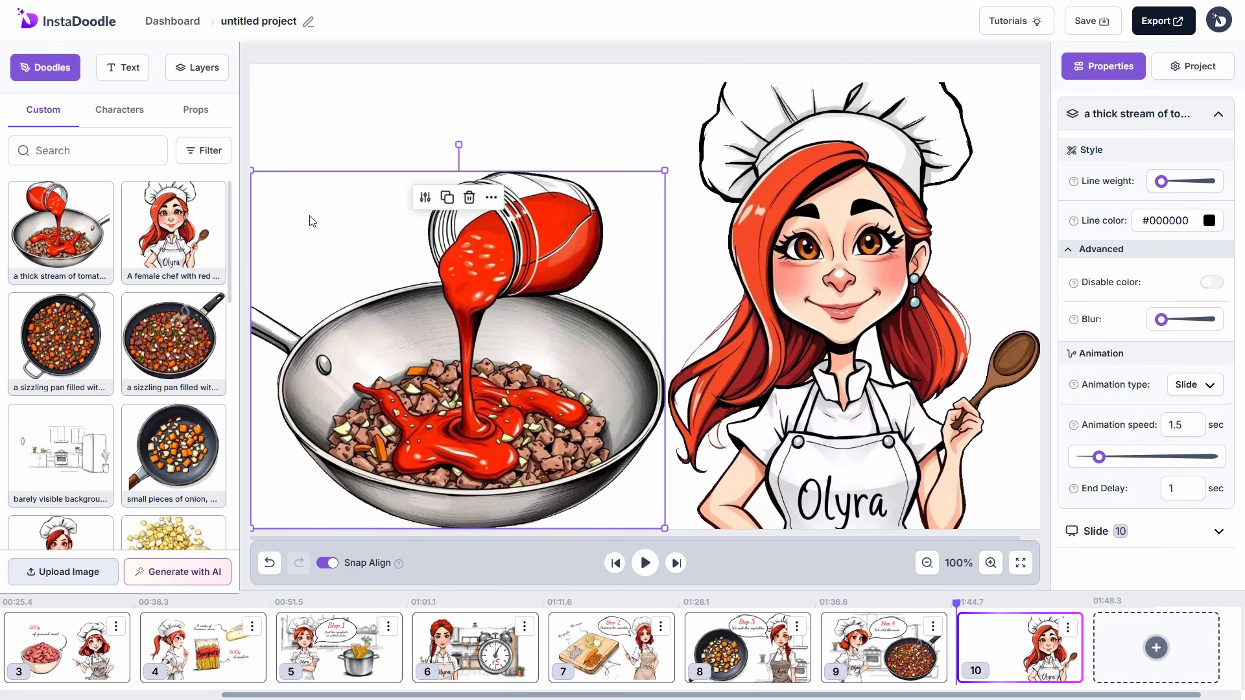
Generate Color Doodle backgrounds of a vibrant, soft pastel kitchen with subtle outlines in light yellow, turquoise and soft coral.
click(220, 568)
click(415, 141)
click(423, 199)
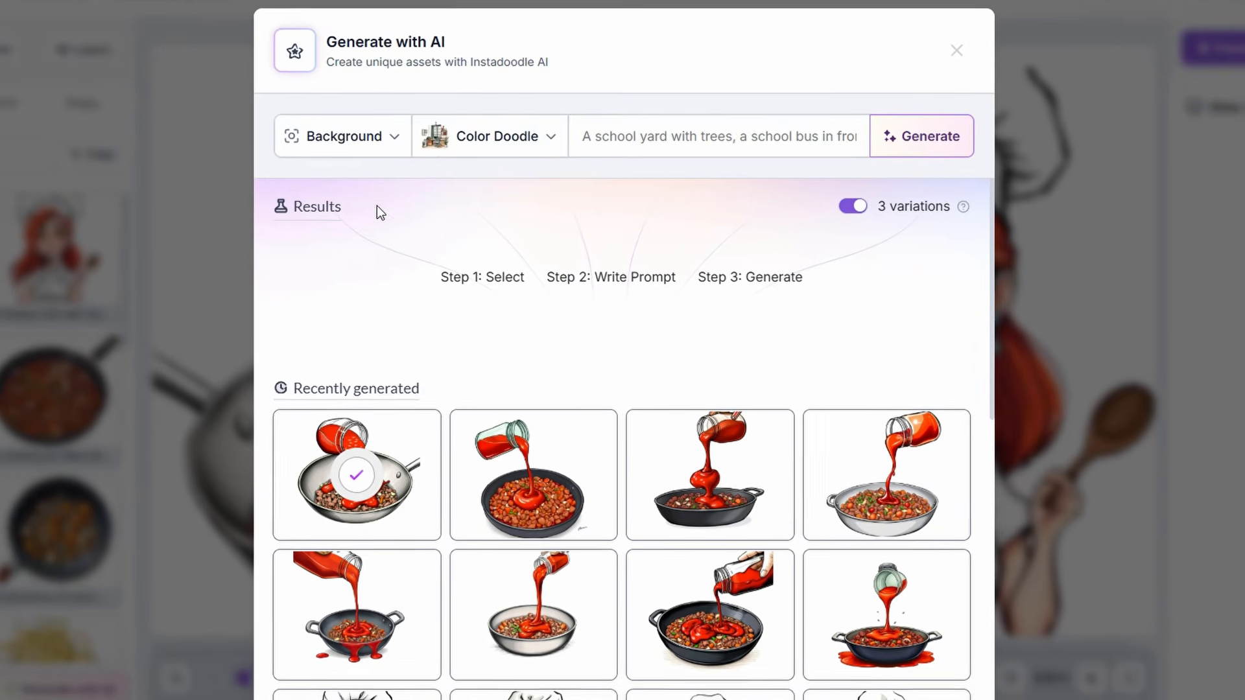
click(527, 142)
click(609, 138)
text(a vibrant, sof)
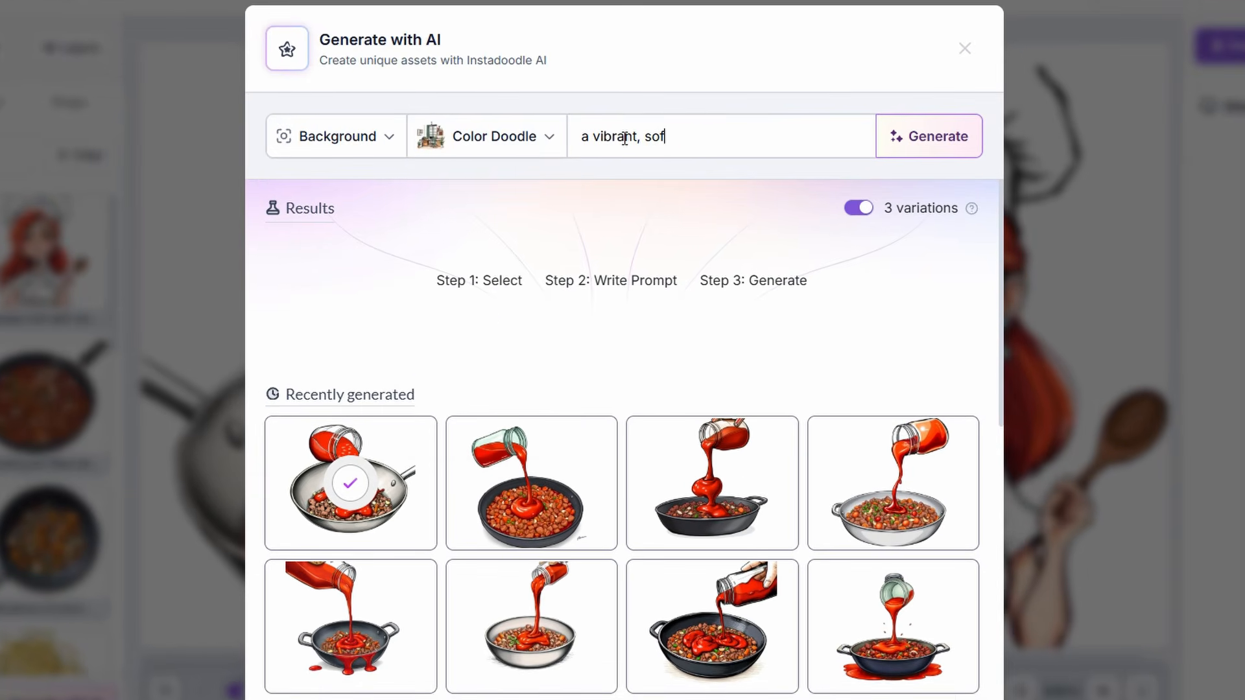
text(t pastel background with subtle out)
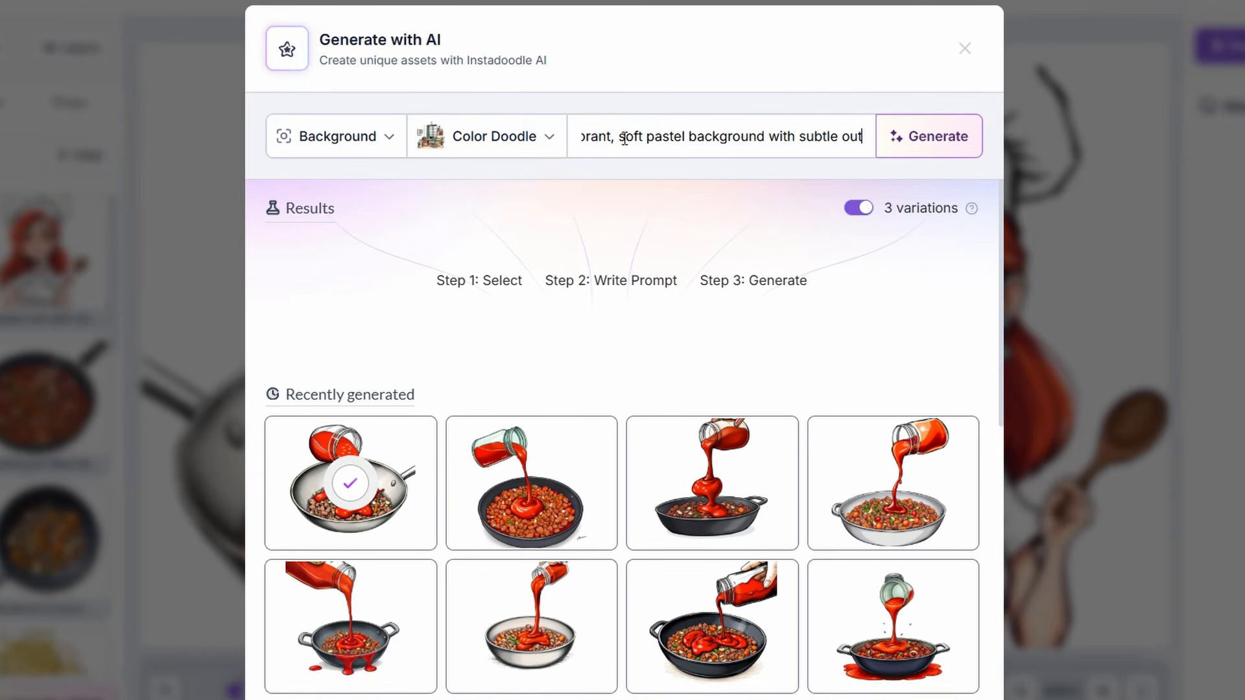
text(lines of a kitchen. the colors pop with shades of lig)
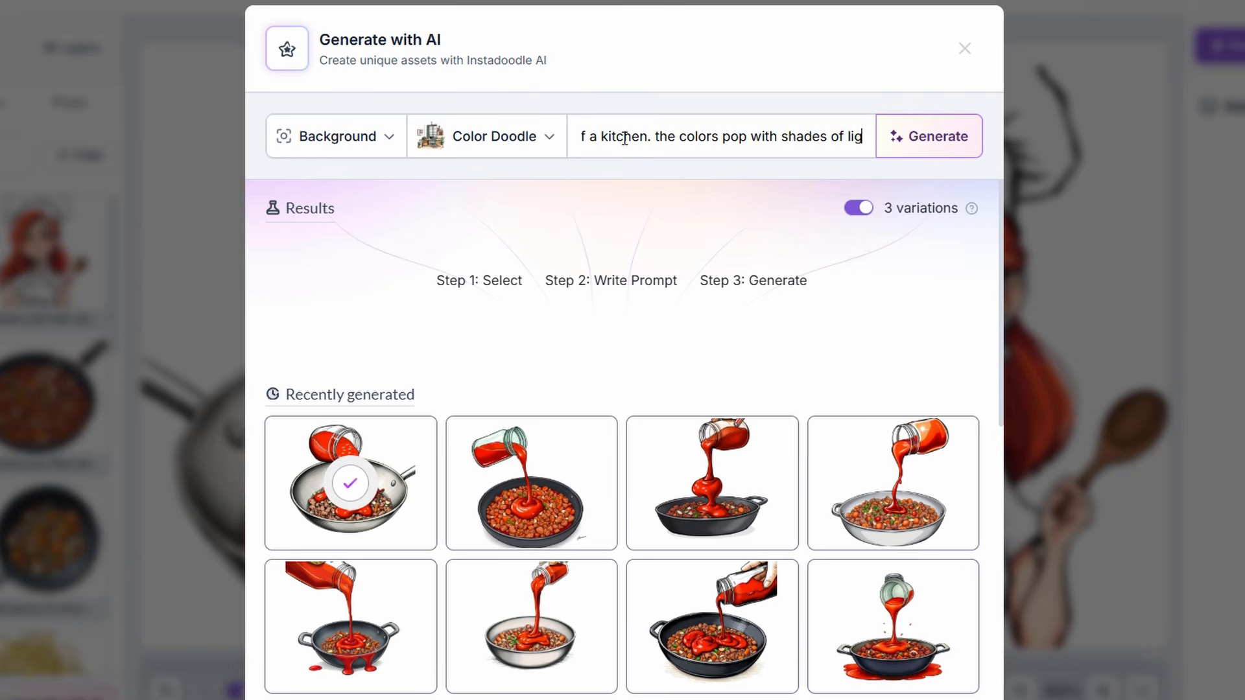
text(ht yellow, turquoise and soft coral, creating a lively and energetic vibe. the outlines of kitchen elements like the counter and shelves are lightly sketched)
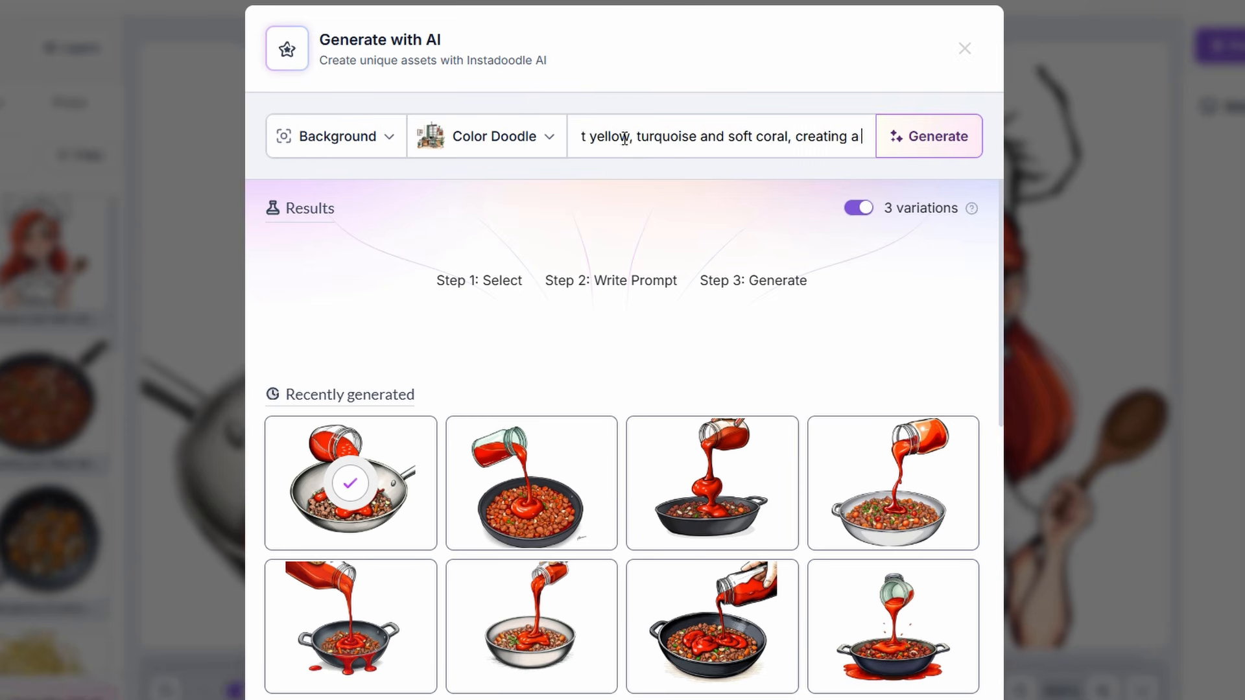
key(Return)
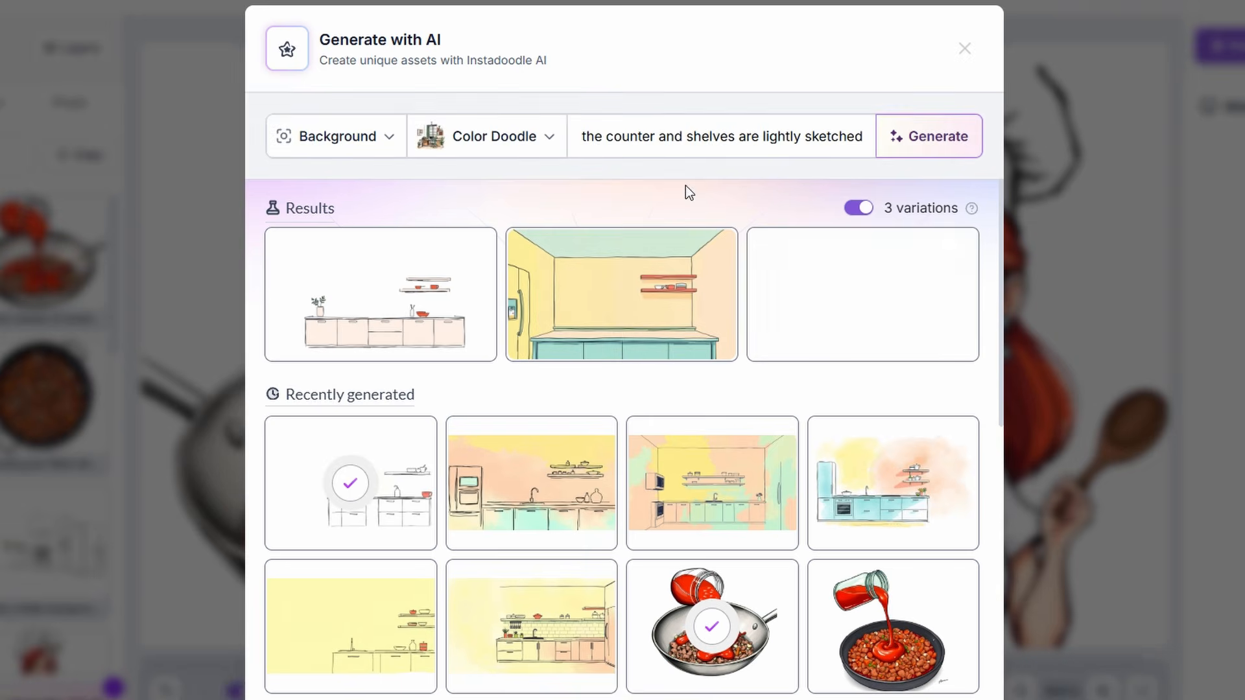
Place the generated kitchen with pink cabinets behind everything on slide 10, enlarged to fill it, with a slight blur and a Fade animation.
click(344, 341)
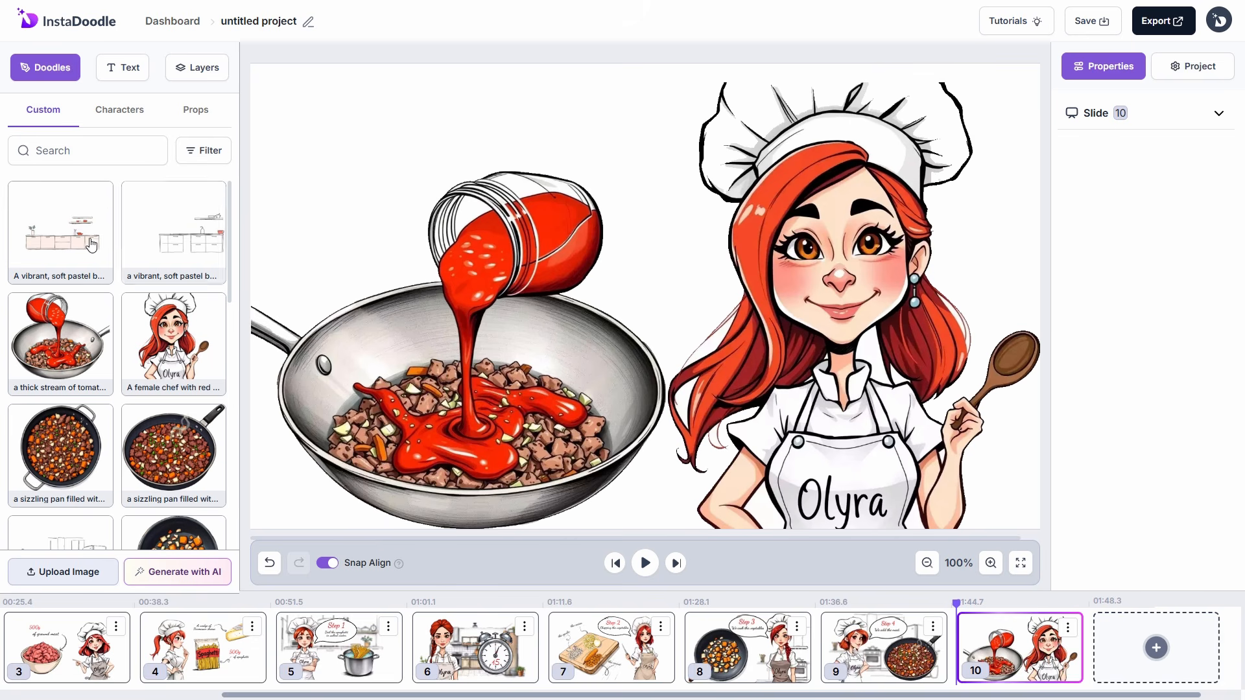
drag(667, 314, 443, 178)
drag(624, 279, 1143, 575)
drag(566, 264, 553, 300)
click(197, 67)
mouse_move(104, 123)
mouse_down()
mouse_move(113, 192)
mouse_move(185, 234)
mouse_up()
drag(1164, 320, 1168, 320)
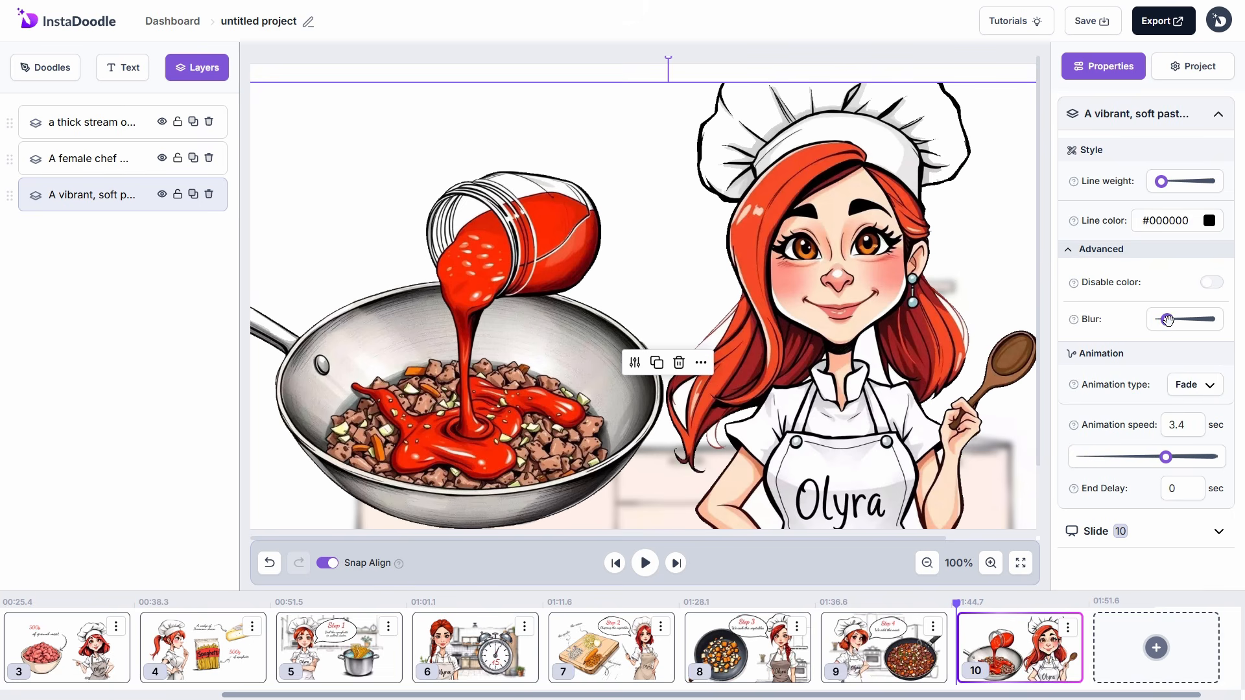
Enlarge the chef slightly on slide 10 so her hat reaches the slide's upper edge.
click(637, 75)
click(841, 212)
drag(671, 82, 653, 63)
click(641, 70)
Add a Speech Bubble prop to slide 10, flipped and resized above the sauce pan with its tail toward the chef.
click(46, 67)
click(183, 119)
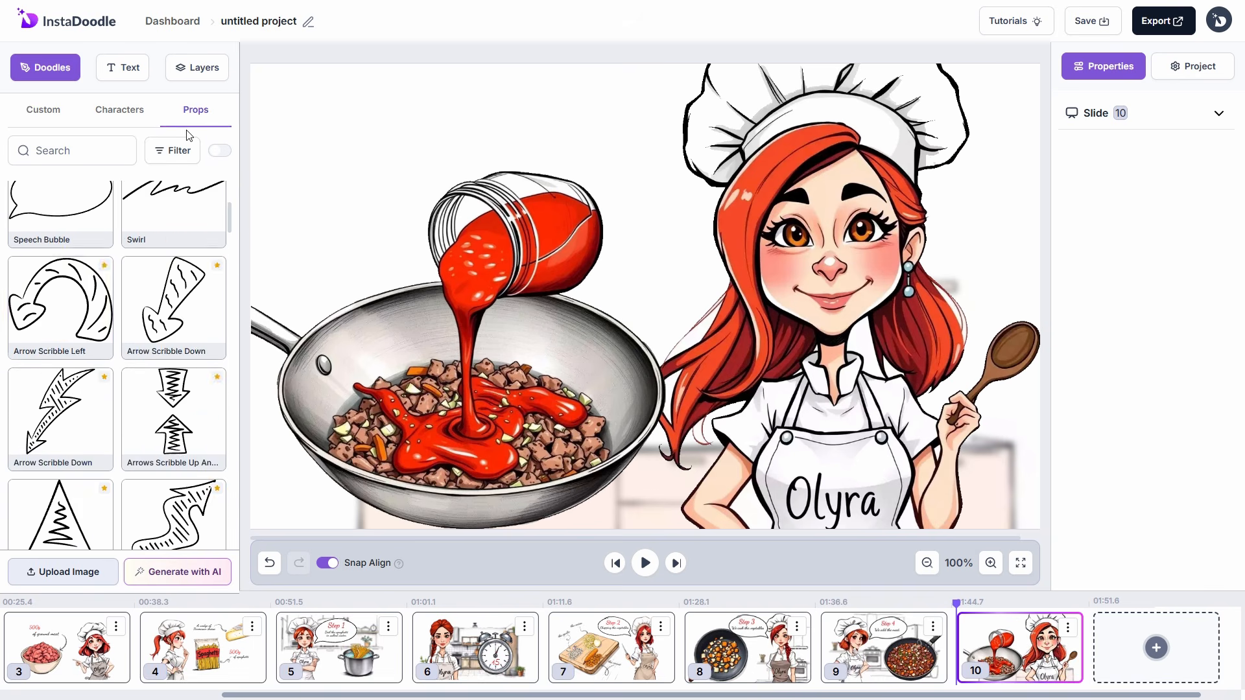
scroll(78, 389, up, 4)
click(61, 448)
right_click(662, 278)
click(721, 365)
drag(841, 414, 705, 333)
drag(583, 259, 574, 146)
Add a Dancing Script text reading "Step 5" in the speech bubble and colour it red, #f22121.
click(122, 67)
click(65, 281)
drag(333, 79, 564, 111)
click(1170, 186)
key(ctrl+a)
text(Step 5)
click(1209, 463)
click(1202, 495)
click(1215, 465)
Change the animation type of the "Step 5" text, enlarge it to 55 px and reposition it in the speech bubble.
scroll(1209, 464, down, 3)
click(1199, 418)
click(1180, 503)
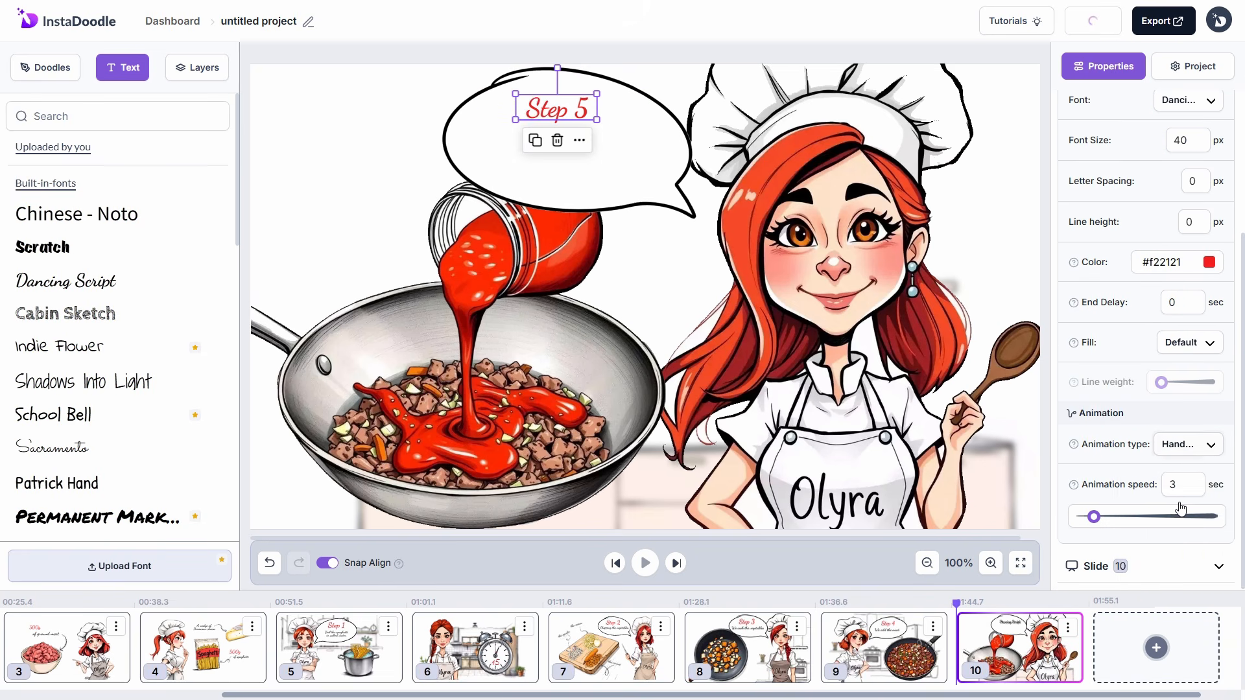
scroll(1125, 439, up, 3)
drag(597, 120, 627, 130)
drag(573, 114, 563, 110)
Add a Dancing Script text reading "Add the tomato sauce" under "Step 5" and set its animation speed to 0.5 sec.
click(97, 281)
drag(358, 79, 591, 160)
click(1180, 164)
key(ctrl+a)
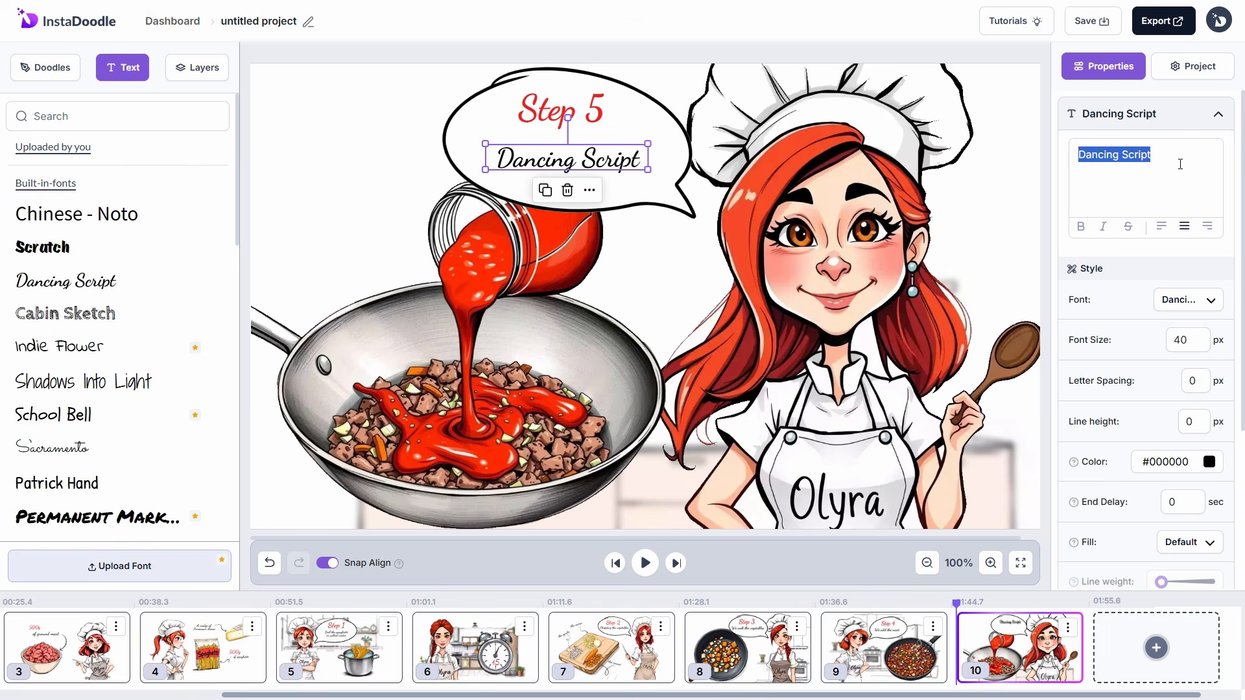
text(Add the tomato sauce)
scroll(1141, 505, down, 3)
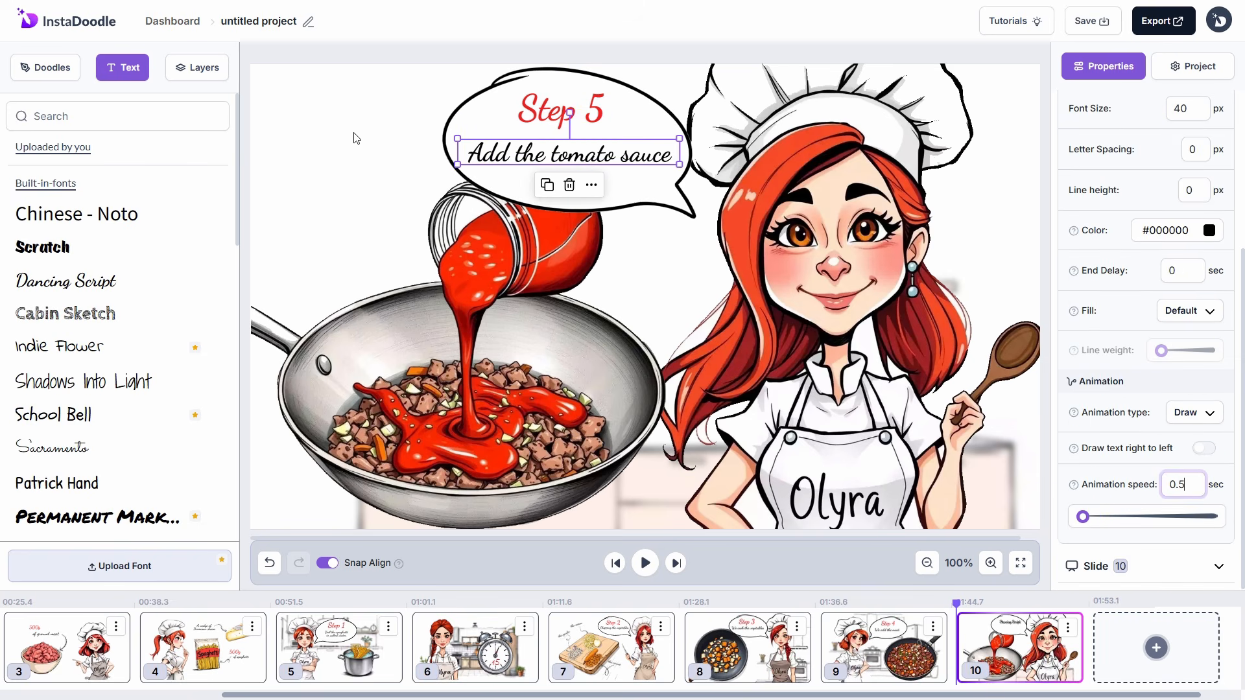
Reorder slide 10's layers so the sauce pan comes first, above the two texts, the speech bubble and the chef.
click(197, 67)
drag(111, 195, 112, 242)
drag(107, 130, 109, 192)
click(111, 126)
Generate a Sophie voiceover saying "Next, we pour in the tomato sauce, letting it mix with the meat and vegetables." and add it to slide 10.
click(1135, 531)
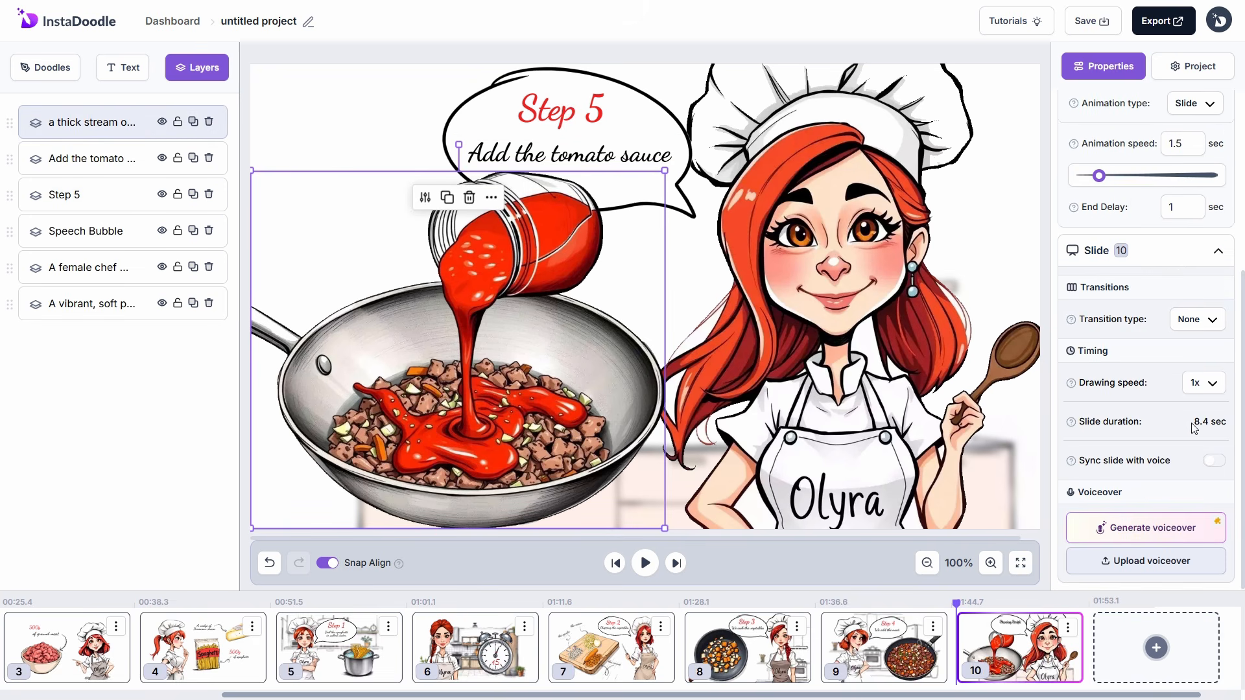
click(1166, 532)
click(402, 412)
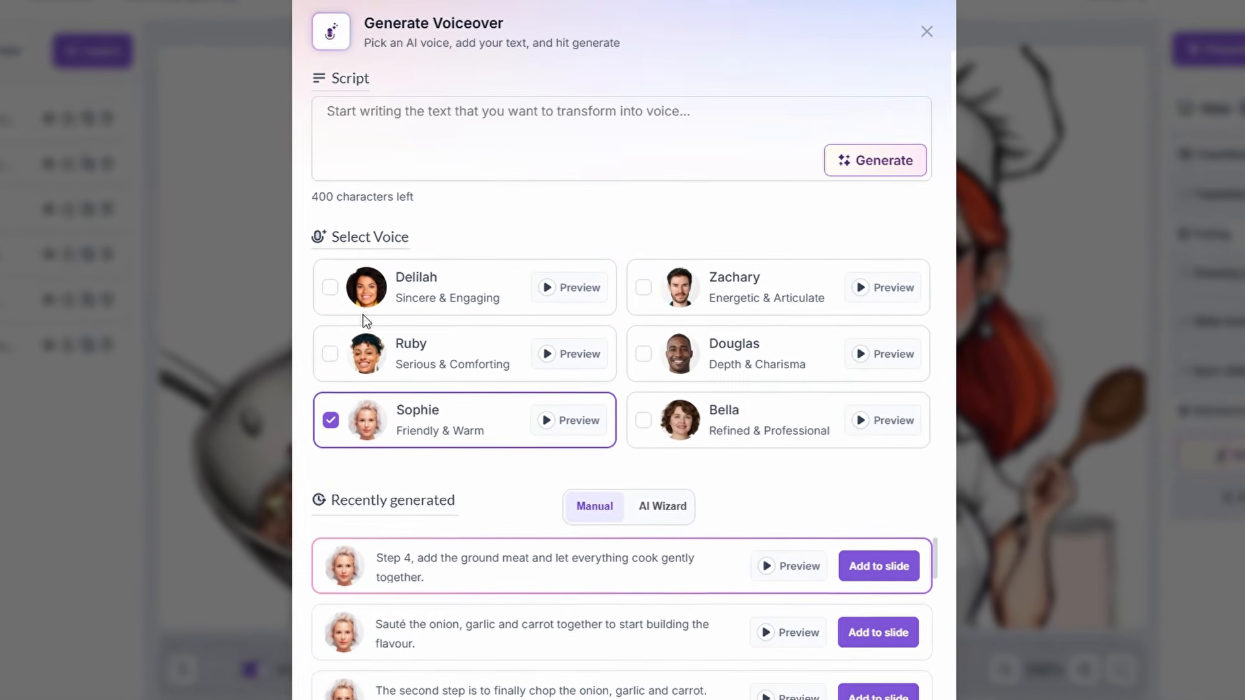
click(480, 176)
text(Next, we pour i)
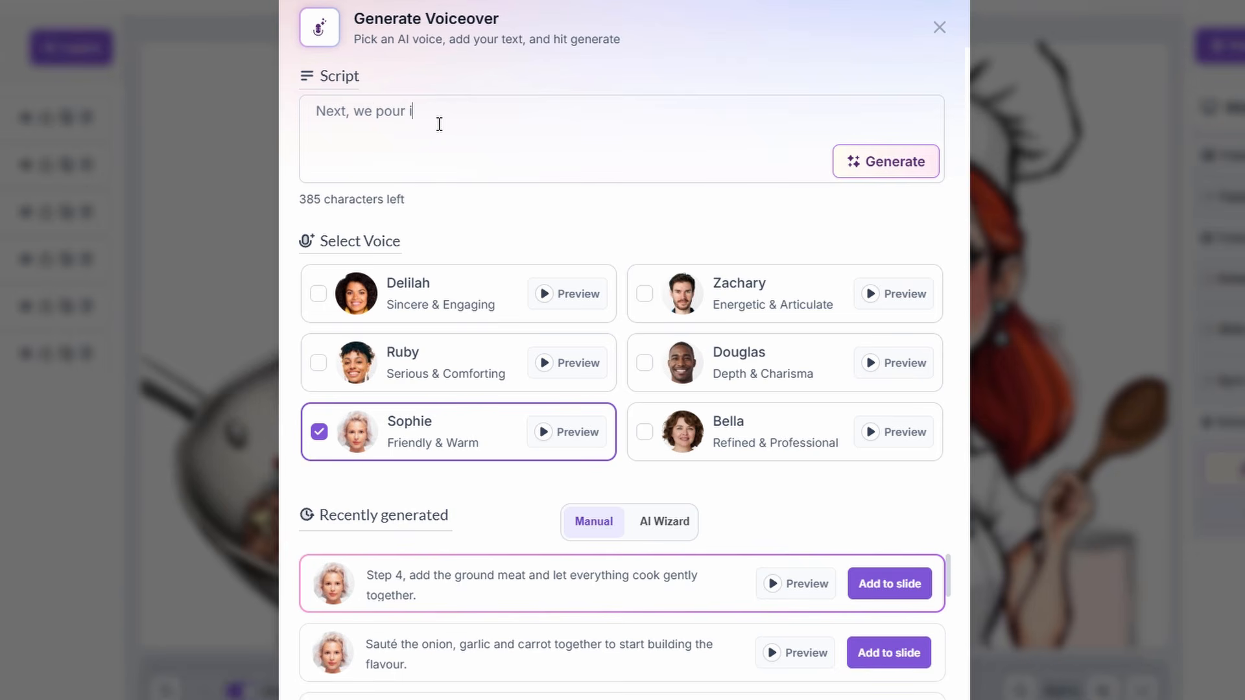
click(885, 162)
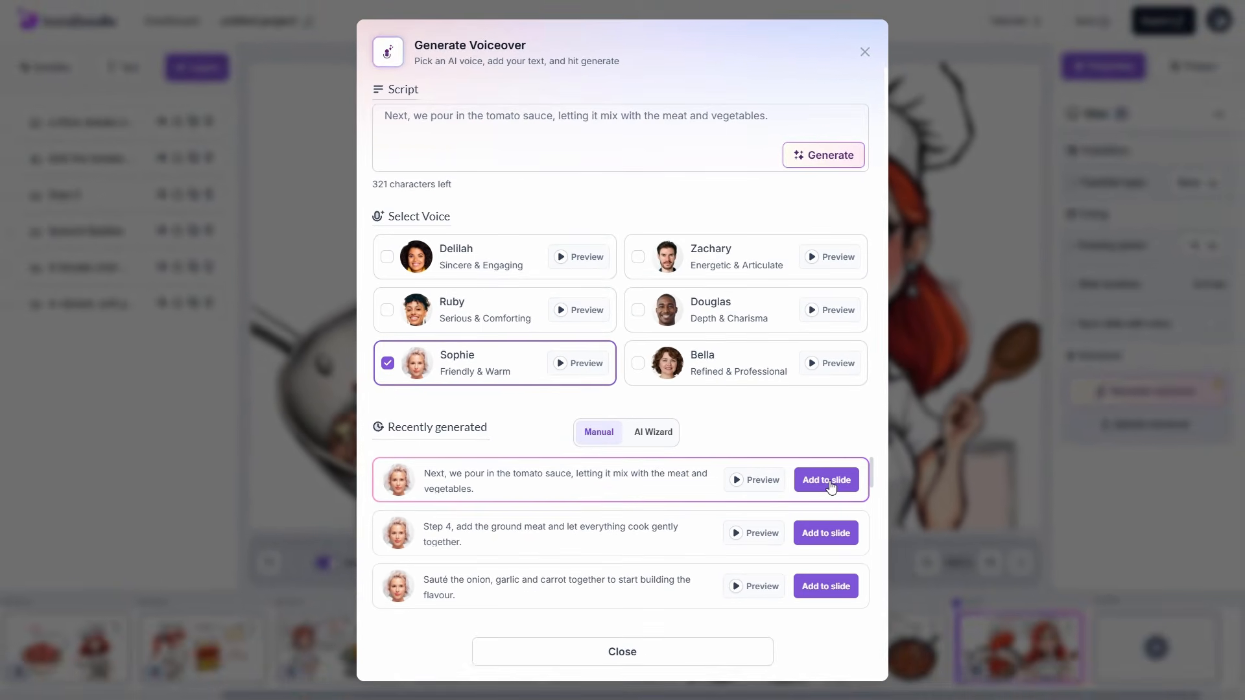
click(827, 481)
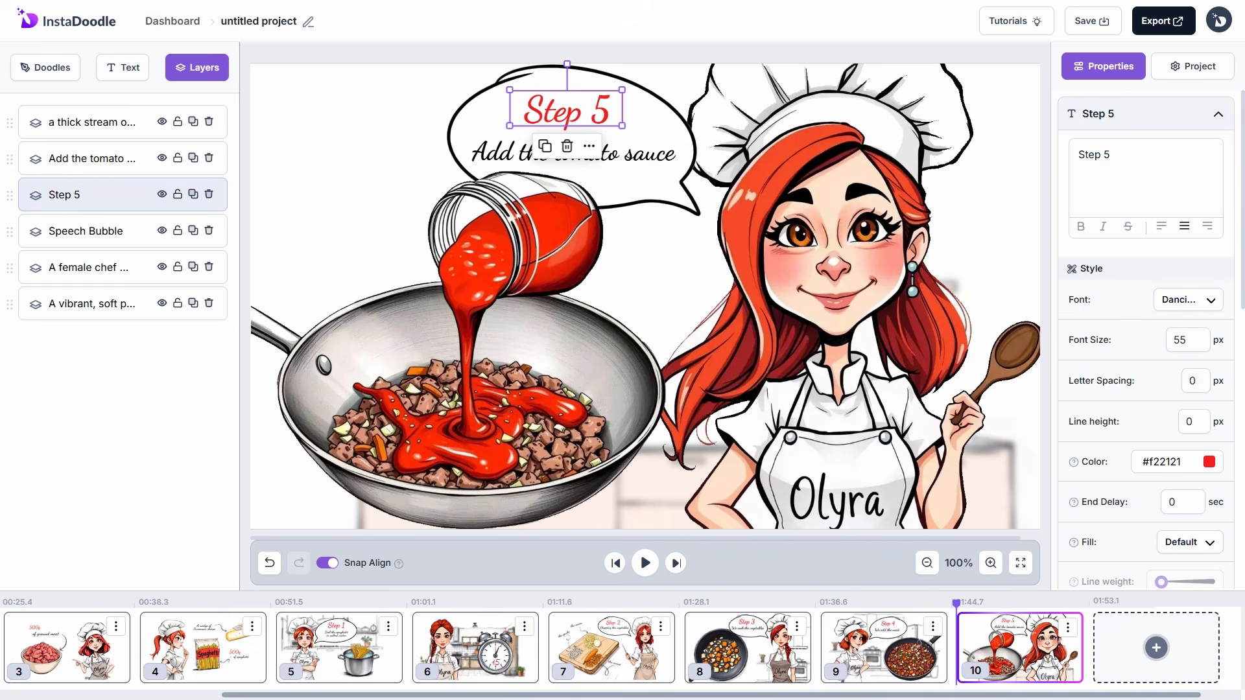
Add blank slide 11 and generate Color Caricature elements of a satisfied, warmly smiling red-haired female chef with brown eyes and a name-labelled white apron.
click(1107, 647)
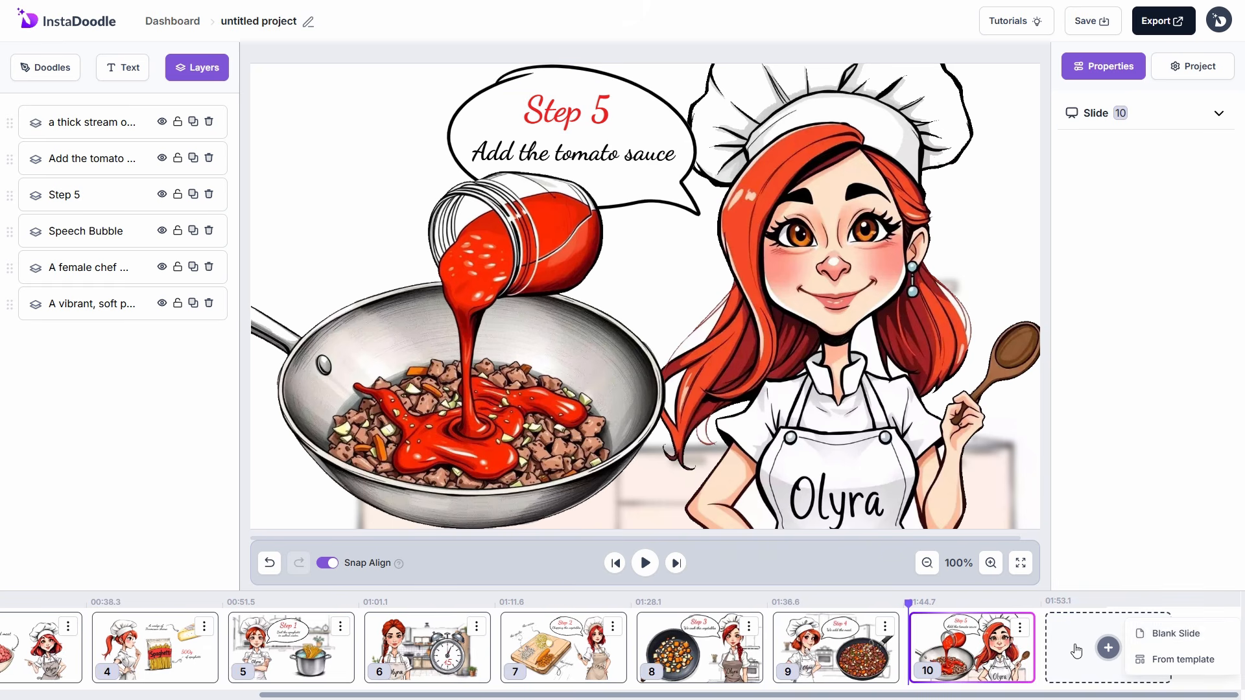
click(1141, 631)
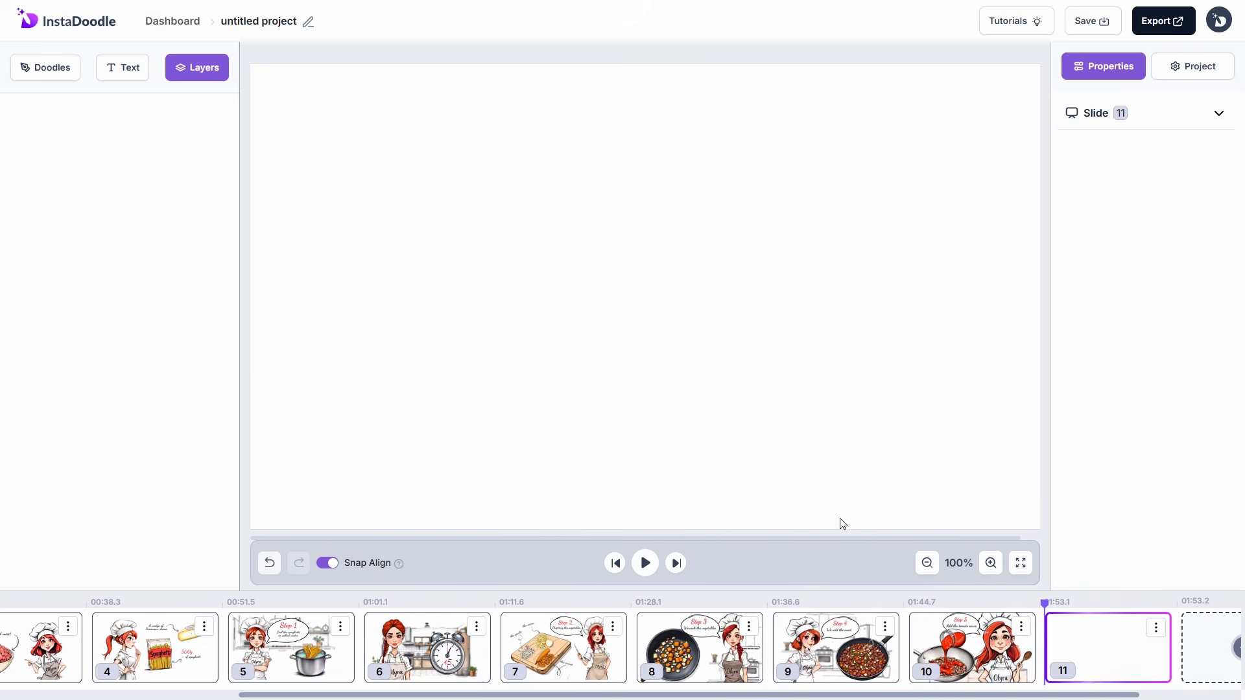
click(48, 76)
click(185, 570)
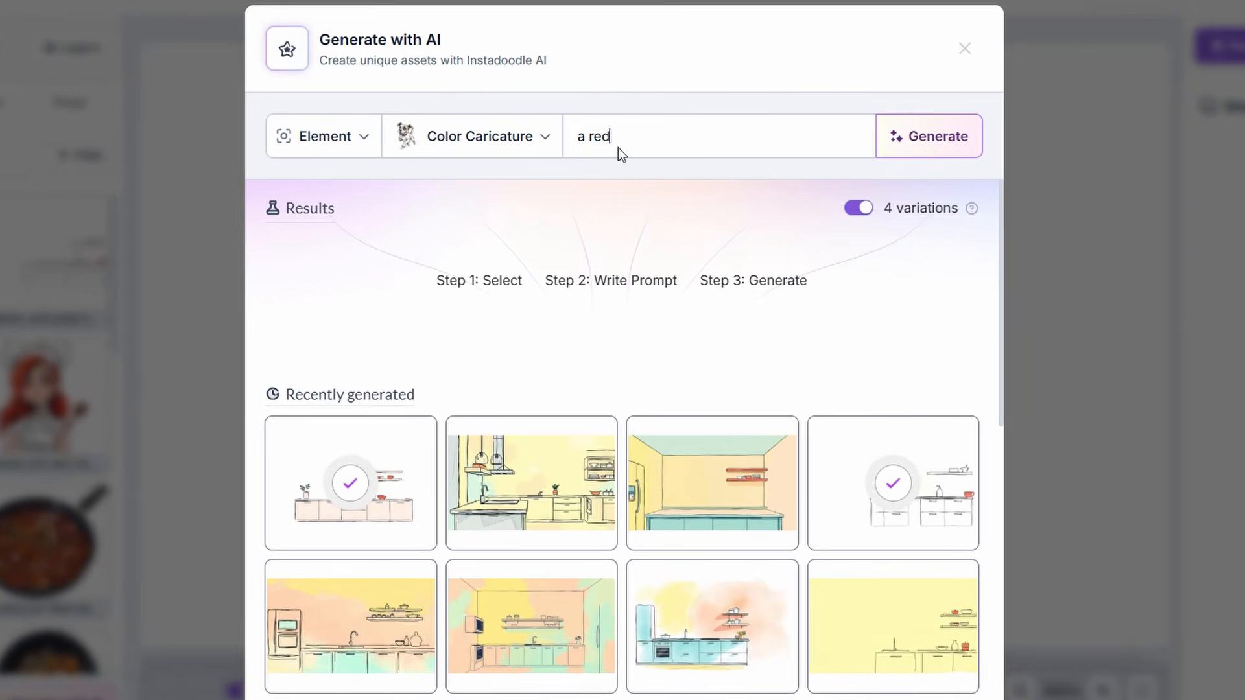
text(-haired f)
text(emale chef with brown eyes dressed in a white apron)
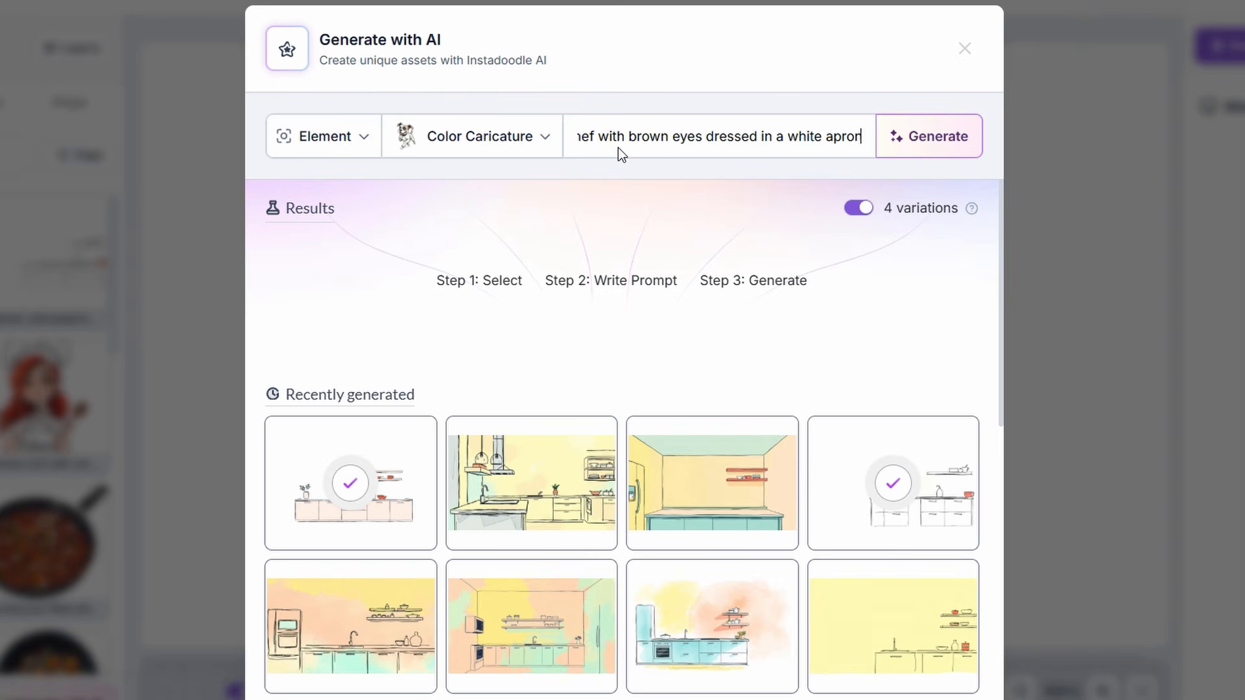
text( labeled 'Olyra', smiling warmly. her expression is satisfied.)
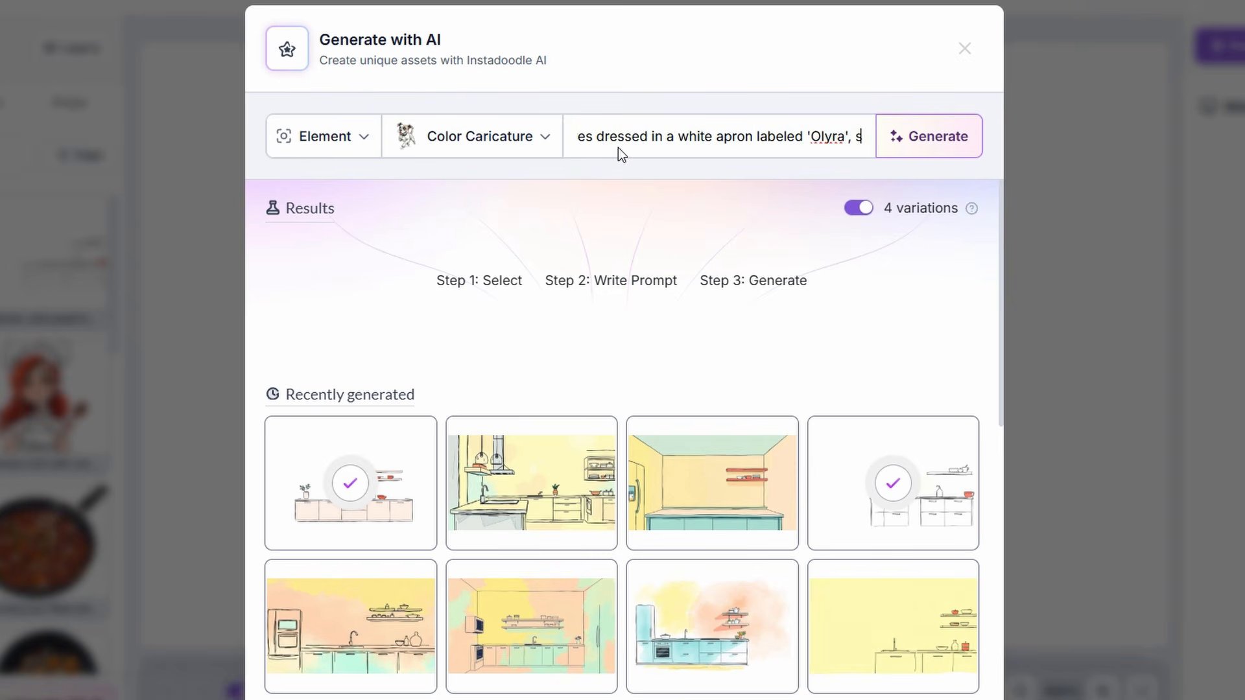
click(888, 144)
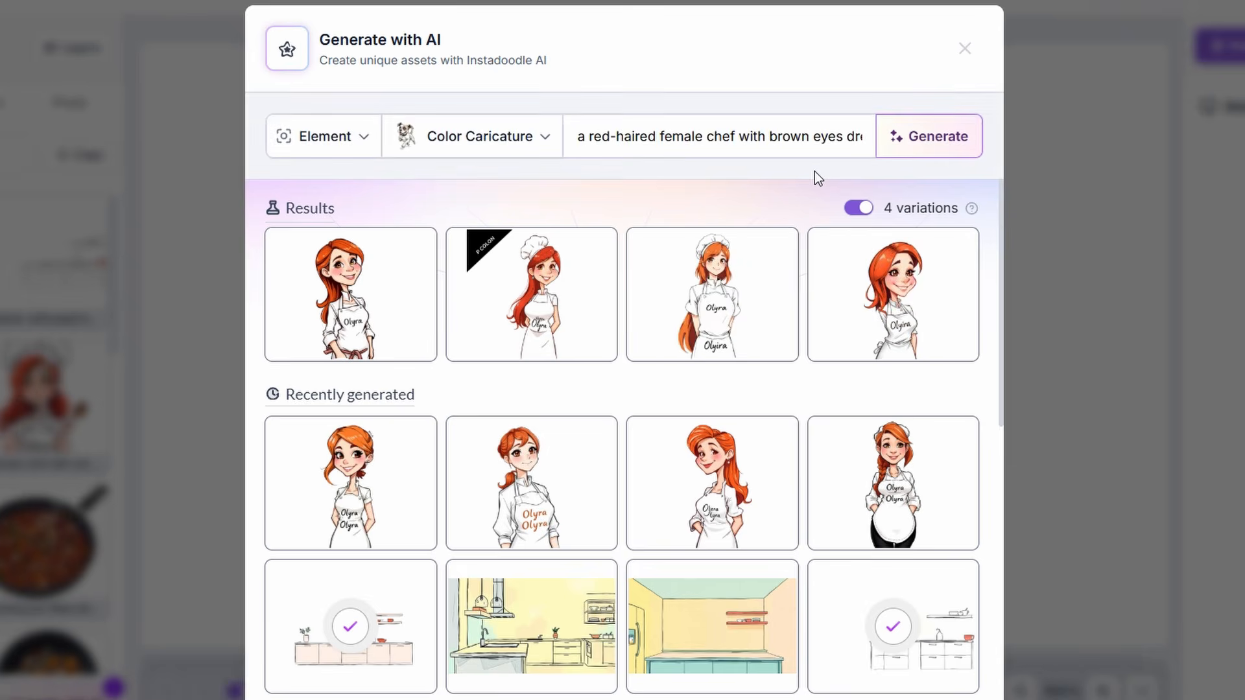
Add the first generated chef to the custom doodles and place her at full height on slide 11's right side.
click(344, 333)
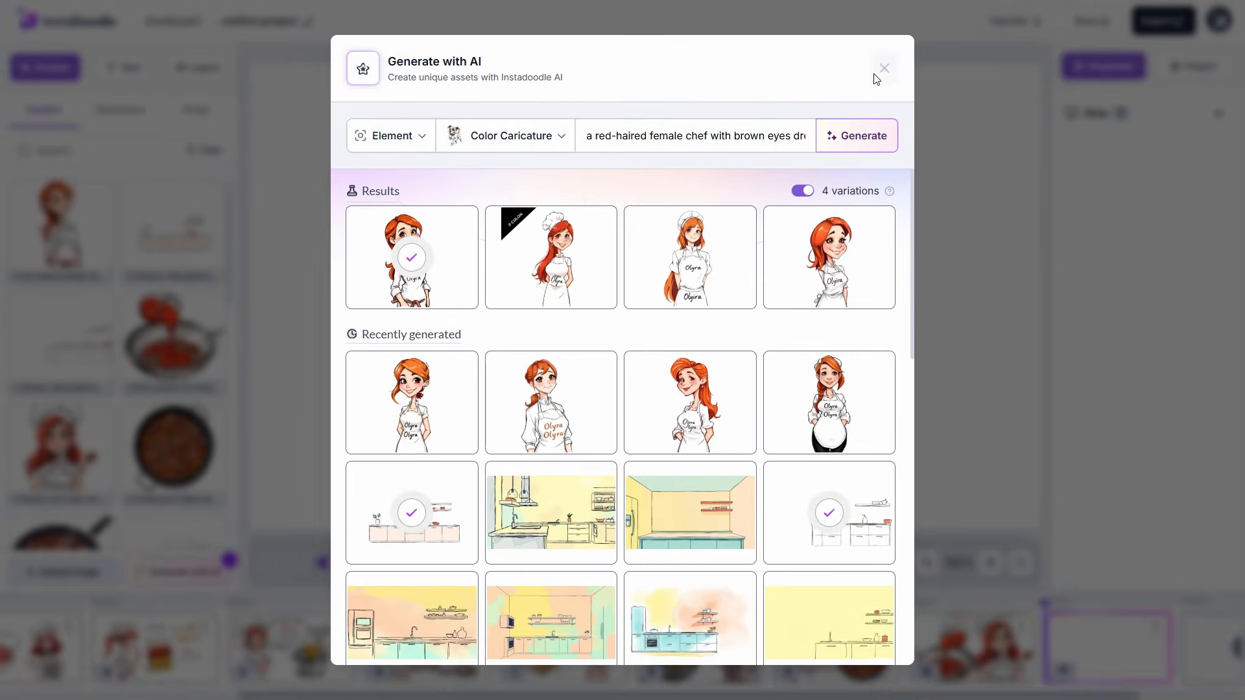
click(964, 48)
drag(679, 363, 994, 479)
Generate Color Caricature elements of cooked spaghetti added into a pan over minced meat, garlic, carrot, onion and tomato sauce.
click(177, 572)
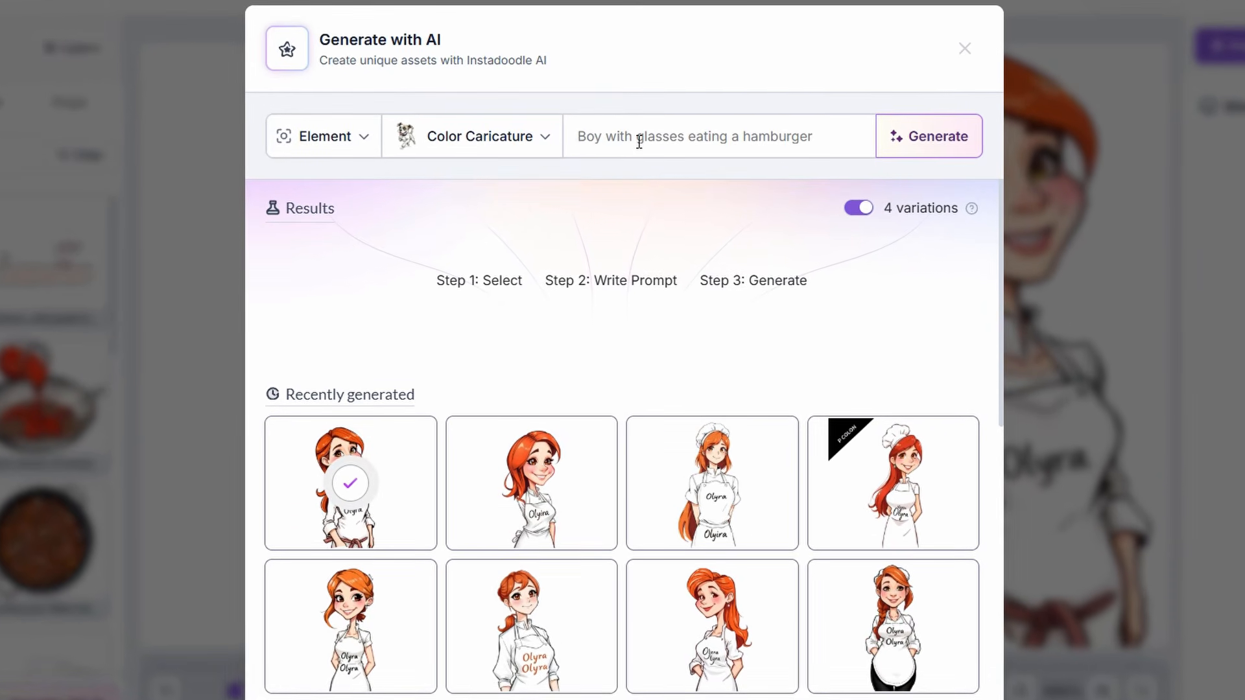
click(638, 141)
text(cooked spaghetti)
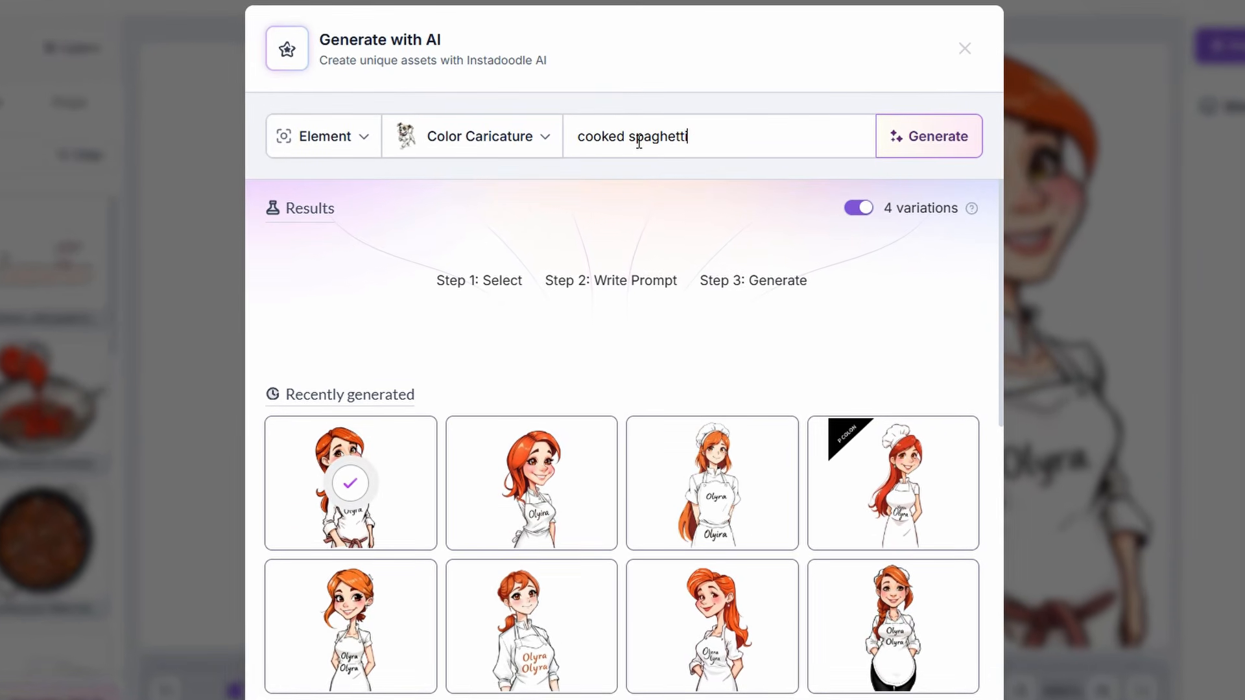
text( is added directly into a pan, )
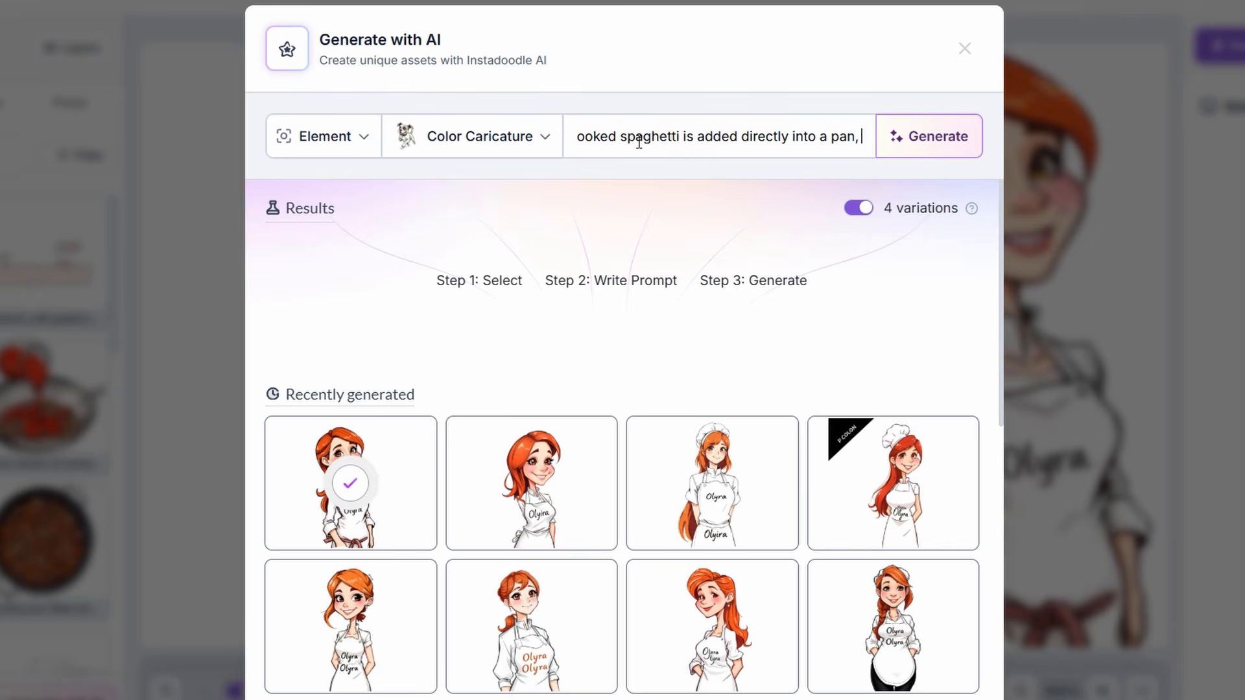
text(over the rich mixture of minced meat, garlic, carrot, onion and tomato sauce. the pasta blen)
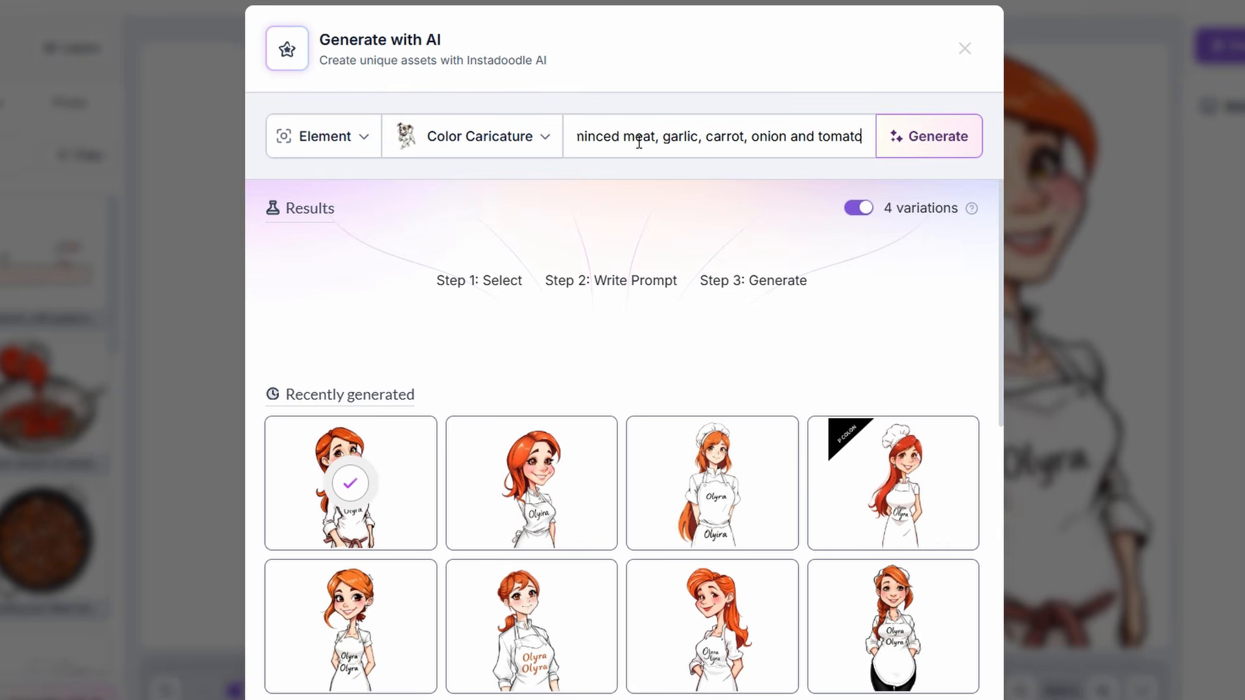
text(ds with the sauce)
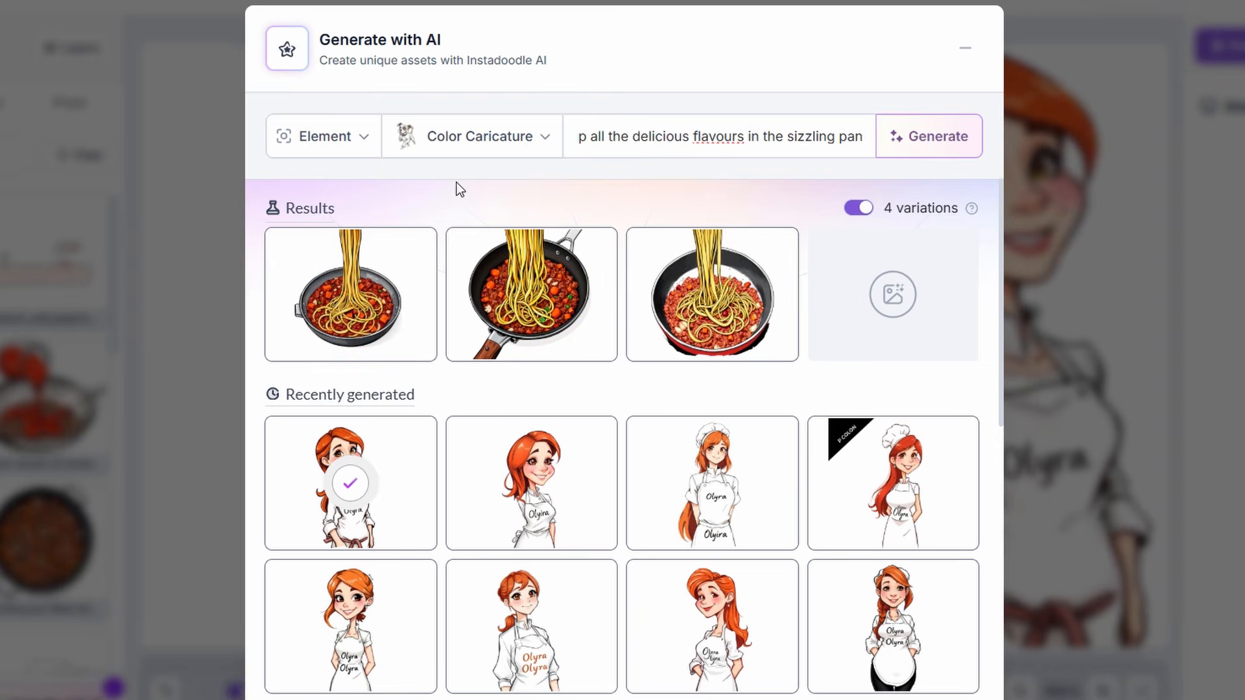
Add the first two generated spaghetti pans to the custom doodles and place the wooden-handled one, enlarged, beside the chef on slide 11.
mouse_move(500, 348)
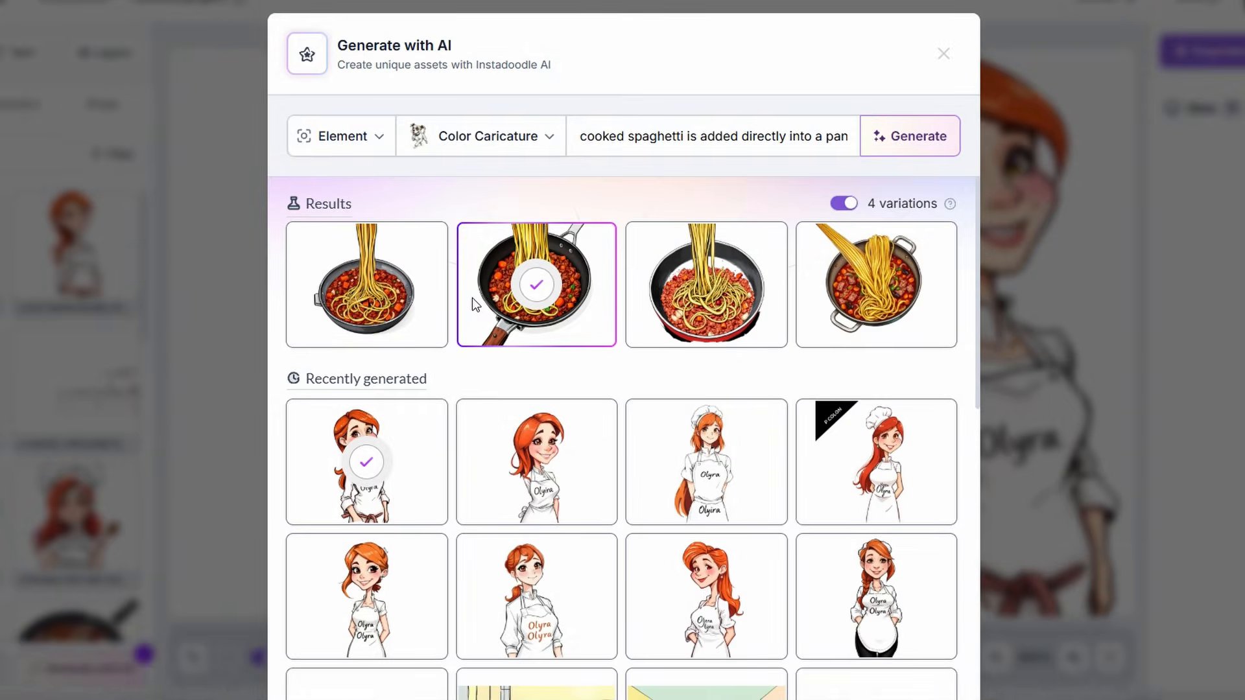
click(383, 298)
click(965, 49)
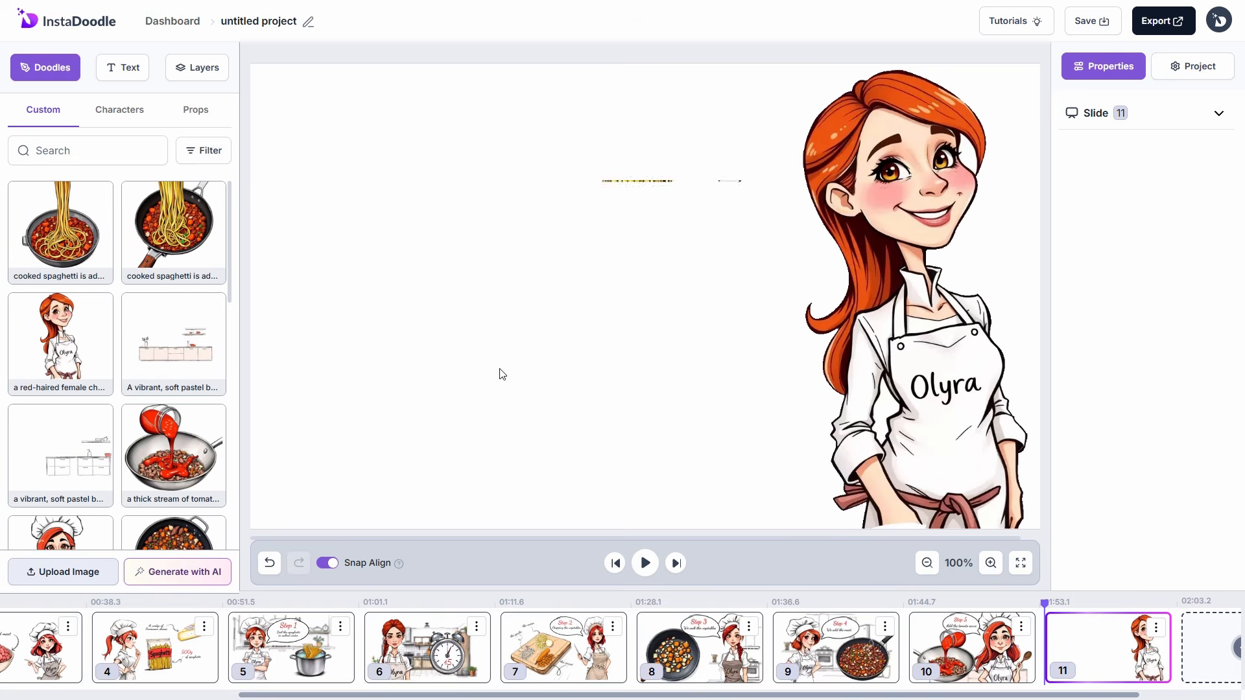
click(174, 232)
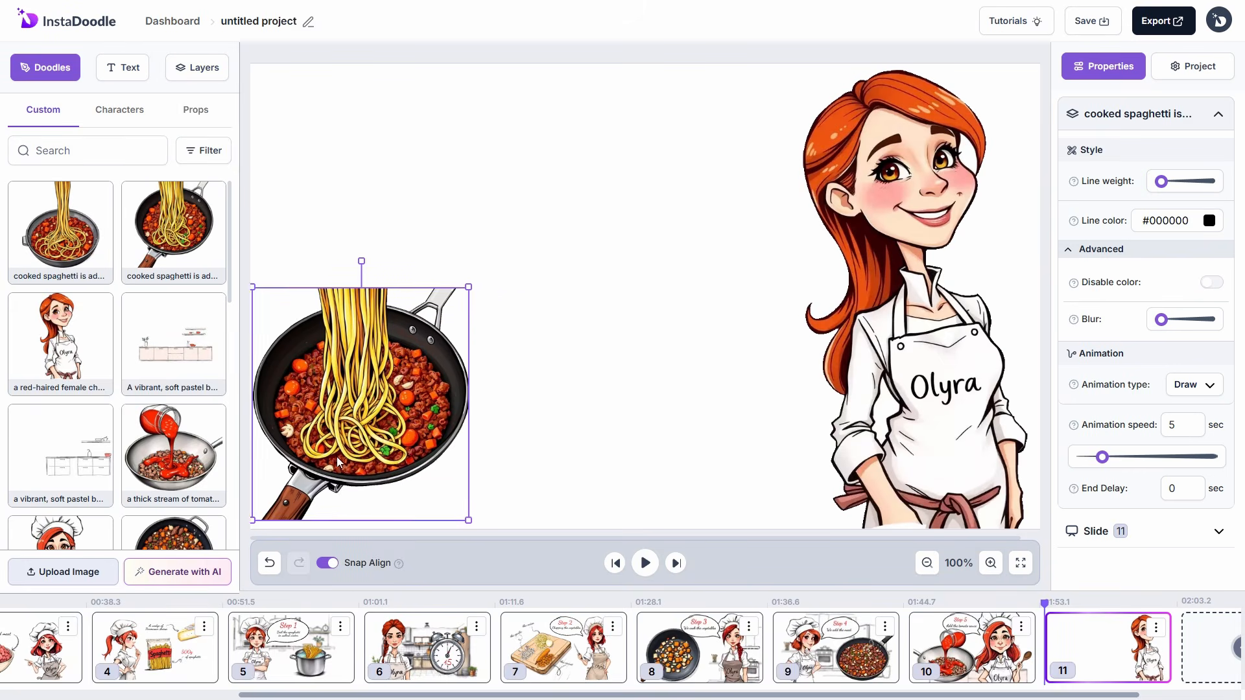
drag(466, 283, 667, 55)
Generate Color Doodle backgrounds of a subtle, faded kitchen in soft, neutral colors with barely visible kitchen elements.
click(405, 138)
click(388, 203)
click(653, 138)
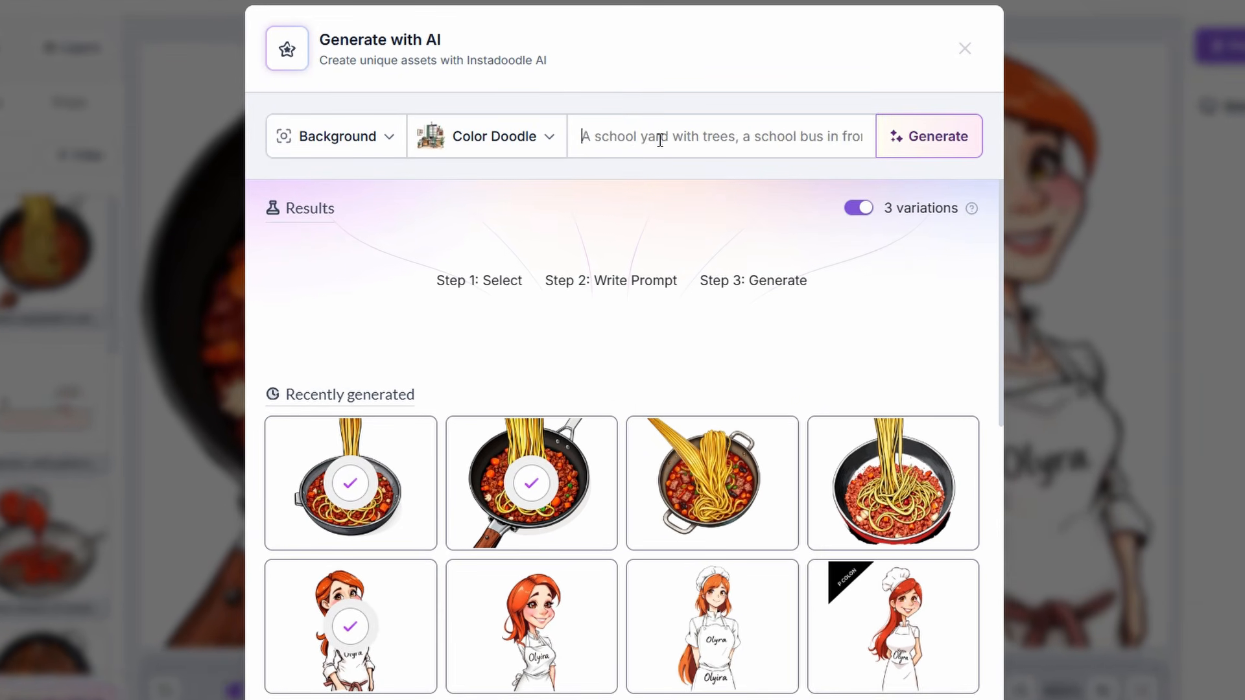
text(a subtle , faded kitchen background with soft, neutral colors. the kitchen elements are barely visible)
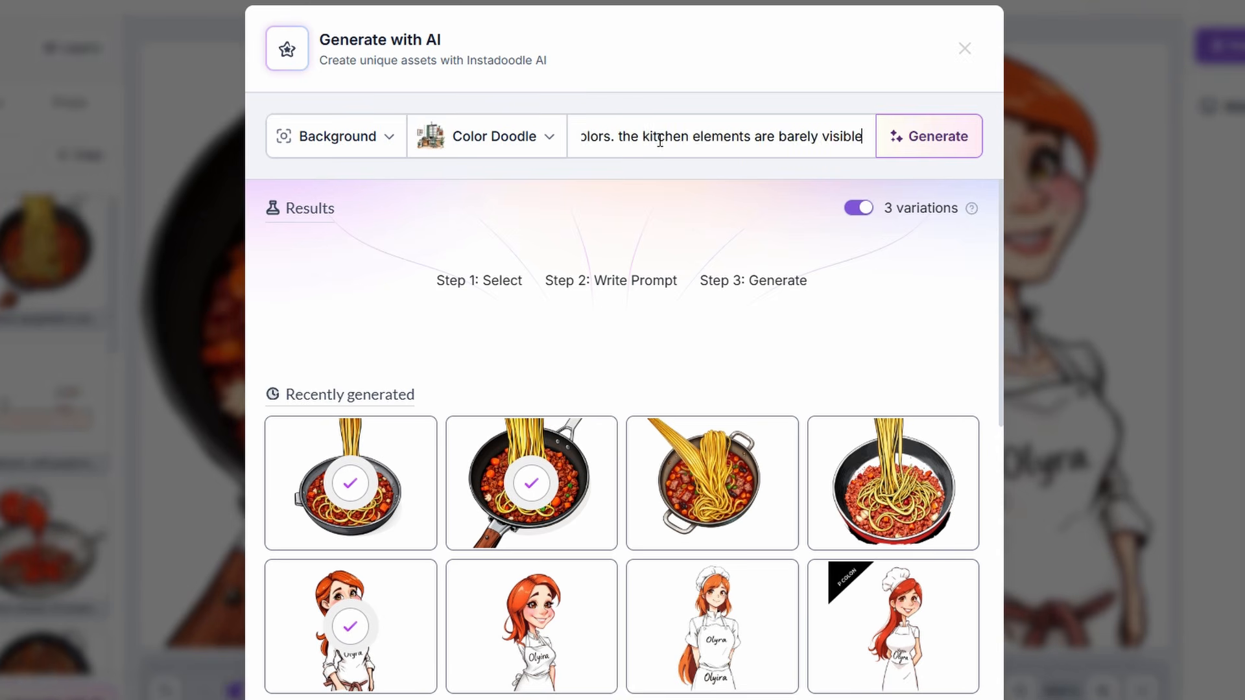
key(Return)
mouse_move(347, 339)
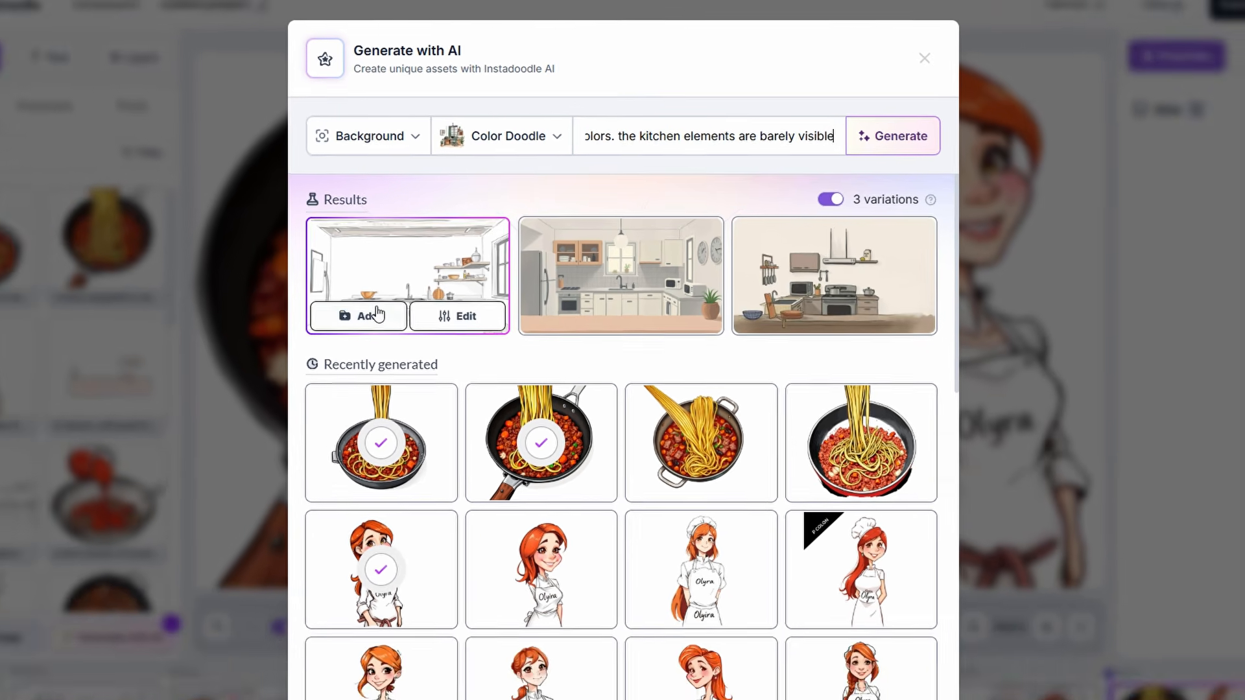
Add the first generated kitchen to the custom doodles and place it, enlarged to fill slide 11, behind the pan and chef.
click(374, 315)
click(927, 58)
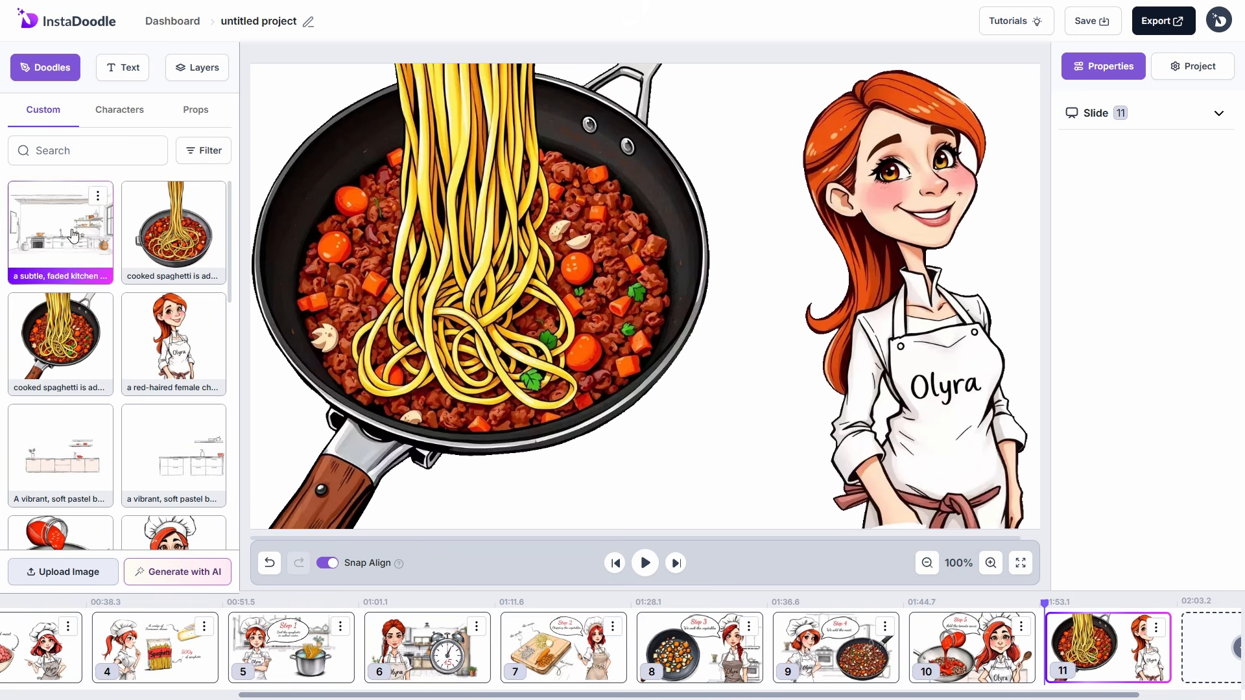
drag(624, 308, 358, 97)
drag(584, 203, 1071, 415)
click(197, 67)
Change the animation type of the chef on slide 11 and set her animation speed to 2 sec.
click(914, 367)
click(1197, 387)
click(1176, 464)
text(2)
drag(1177, 426, 1156, 426)
click(1173, 571)
Give the spaghetti pan the Draw animation with a speed of 3 sec.
click(615, 350)
click(1197, 389)
click(1186, 416)
text(3)
click(1173, 490)
Change the animation type of the faded kitchen background on slide 11.
click(783, 403)
click(1194, 384)
click(1144, 527)
key(Escape)
Place a speech bubble between the pan and the chef, its tail pointing up toward her, with a 0.5 sec animation speed.
click(195, 110)
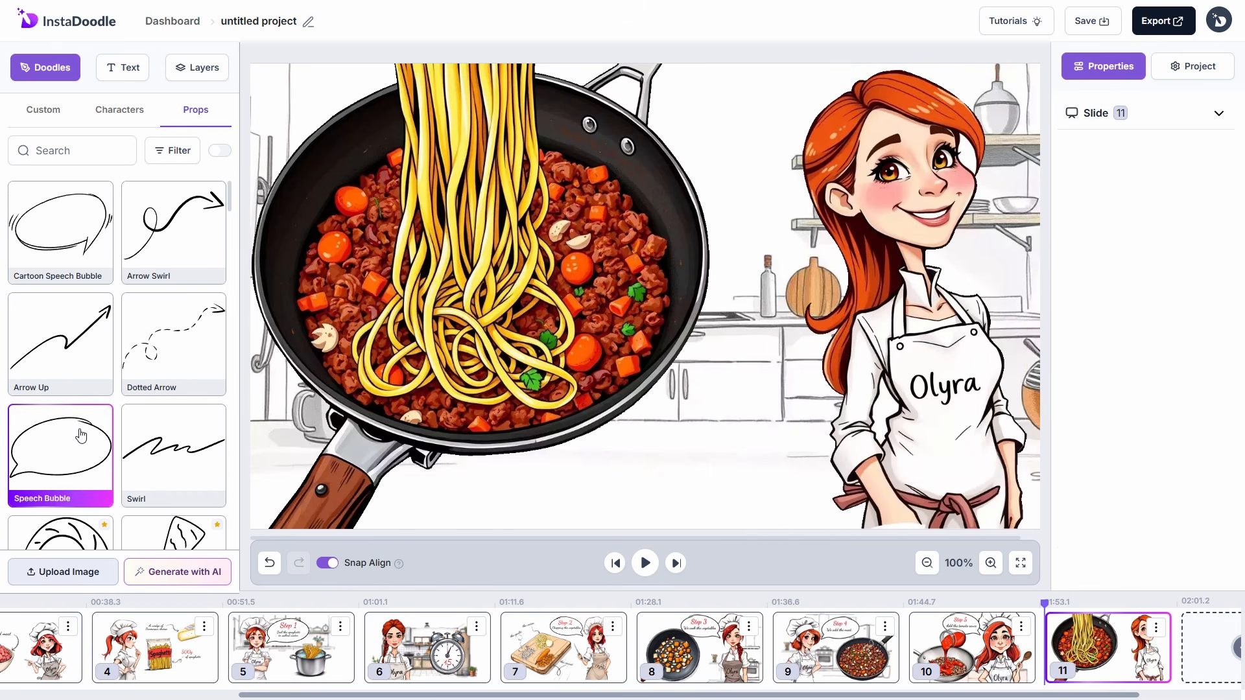
click(81, 435)
right_click(716, 411)
key(Escape)
drag(1185, 389, 1160, 392)
text(0.5)
Add a red "Step 6" caption in Dancing Script at 53 px to the upper part of the speech bubble.
click(122, 69)
click(71, 281)
drag(353, 89, 746, 423)
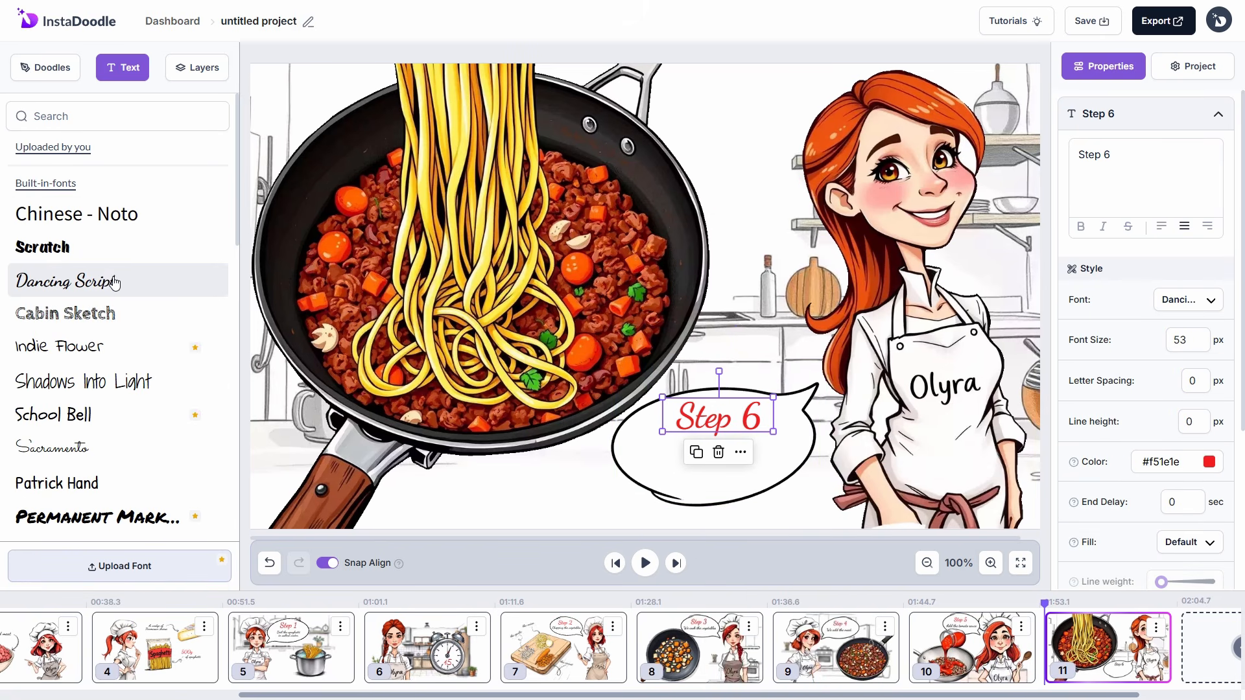
Add a black "We add the pasta" caption in Dancing Script at 40 px below the "Step 6" caption.
click(71, 280)
drag(311, 89, 682, 462)
click(1162, 197)
key(ctrl+a)
text(We add the pasta)
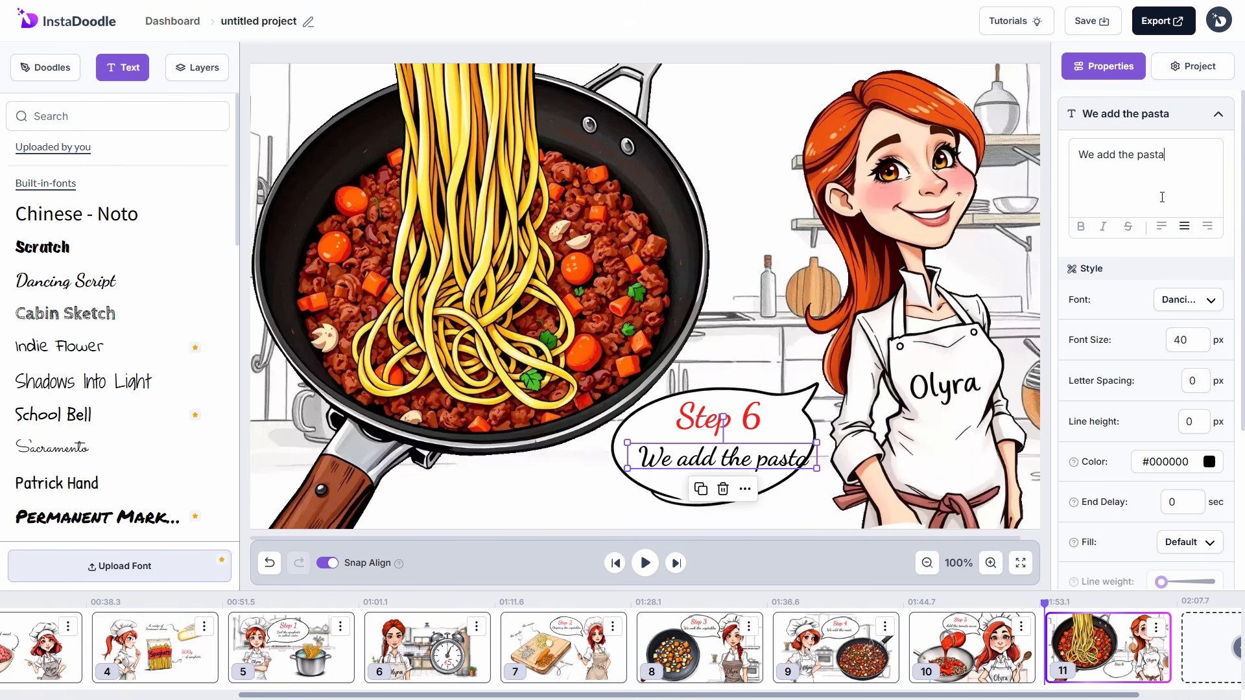
Set the animation speed of the "Step 6" and "We add the pasta" captions to 1 sec each.
click(716, 418)
scroll(1148, 324, down, 4)
click(1170, 485)
click(1194, 414)
click(1188, 516)
click(755, 462)
click(1190, 417)
click(1189, 516)
text(1)
Generate a voiceover in Sophie's voice about adding the pasta over the sauce and mixing it well, and add it to slide 11.
click(1059, 486)
click(1123, 565)
scroll(1130, 487, down, 5)
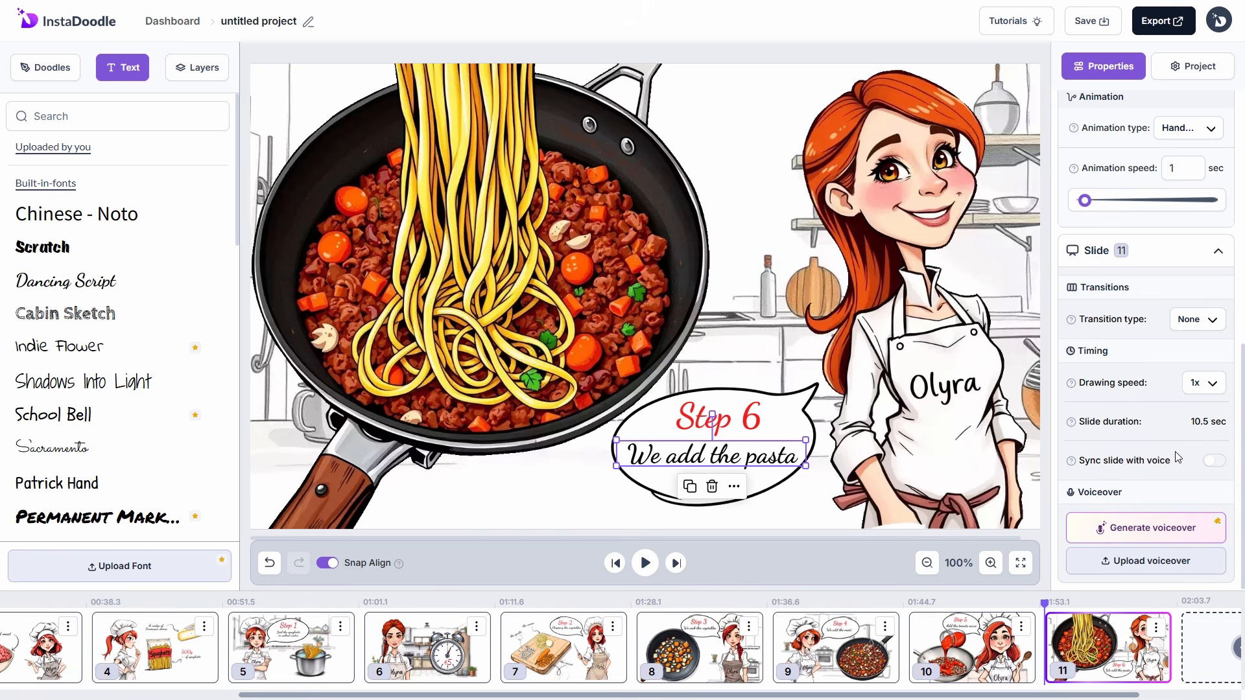
click(1160, 534)
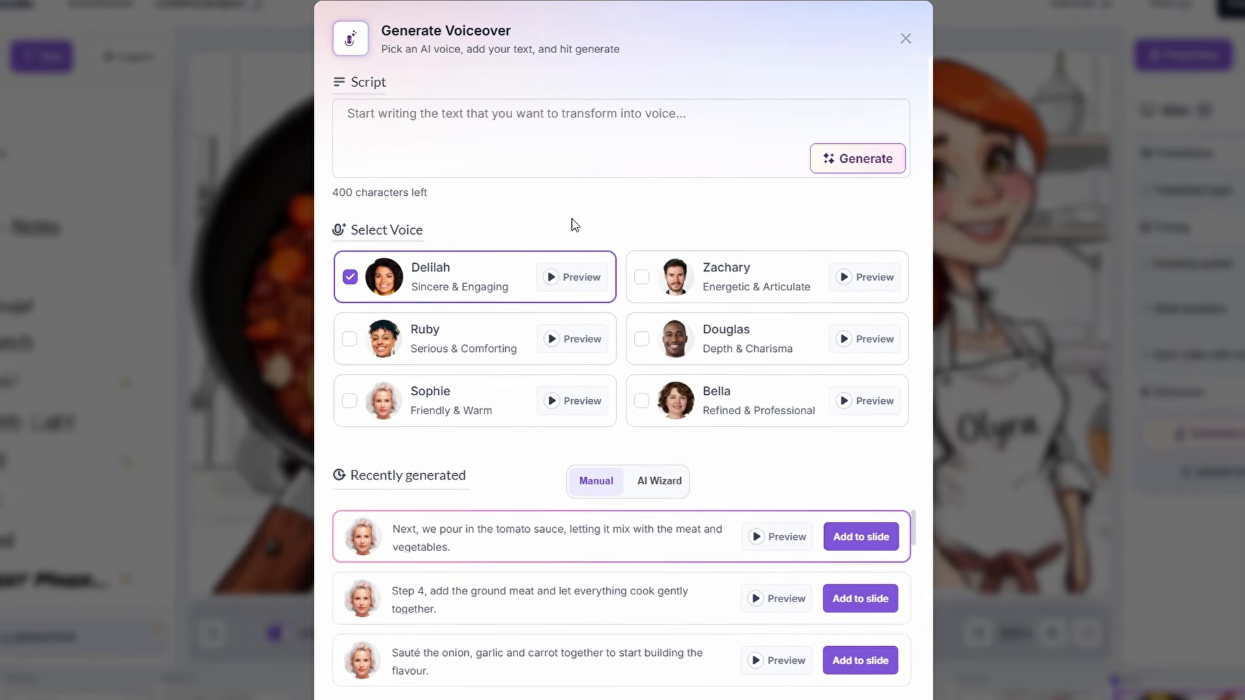
click(387, 357)
click(466, 136)
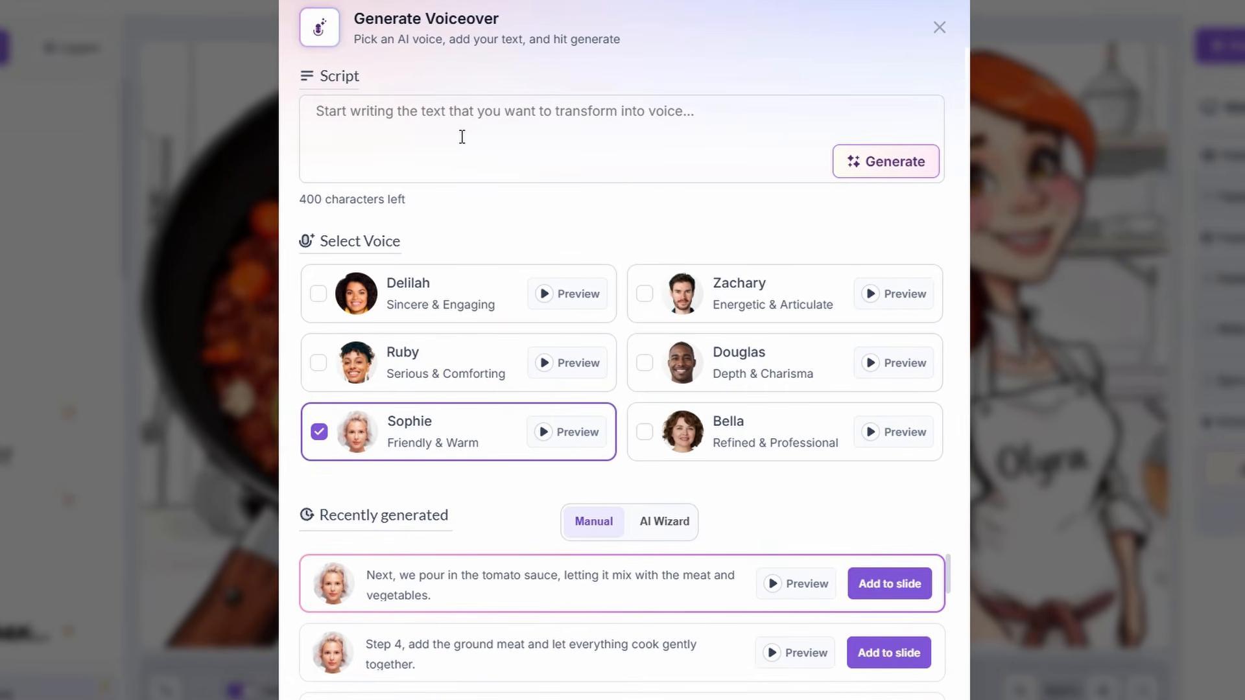
text(Our recipe is almost complete. Now we add the pasta over the sauce and mix it wel)
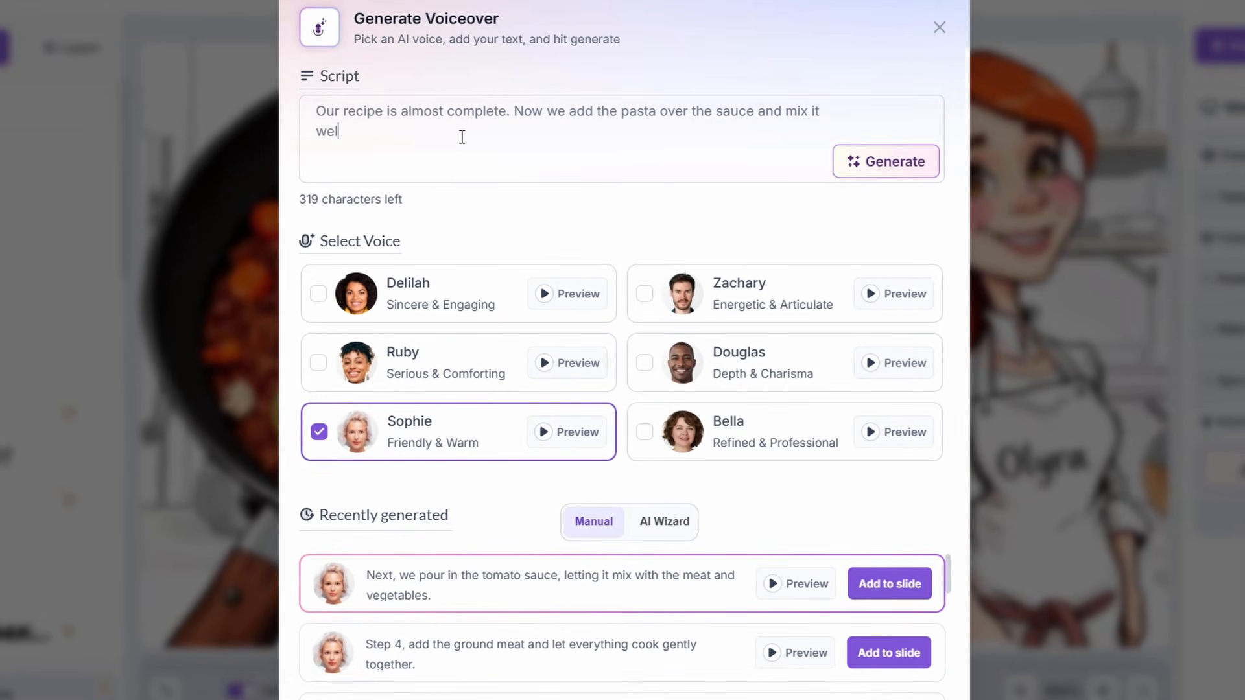
text(l, ensuring the sauce soaks into every strand of the pasta for that perfect, flavourful bite.)
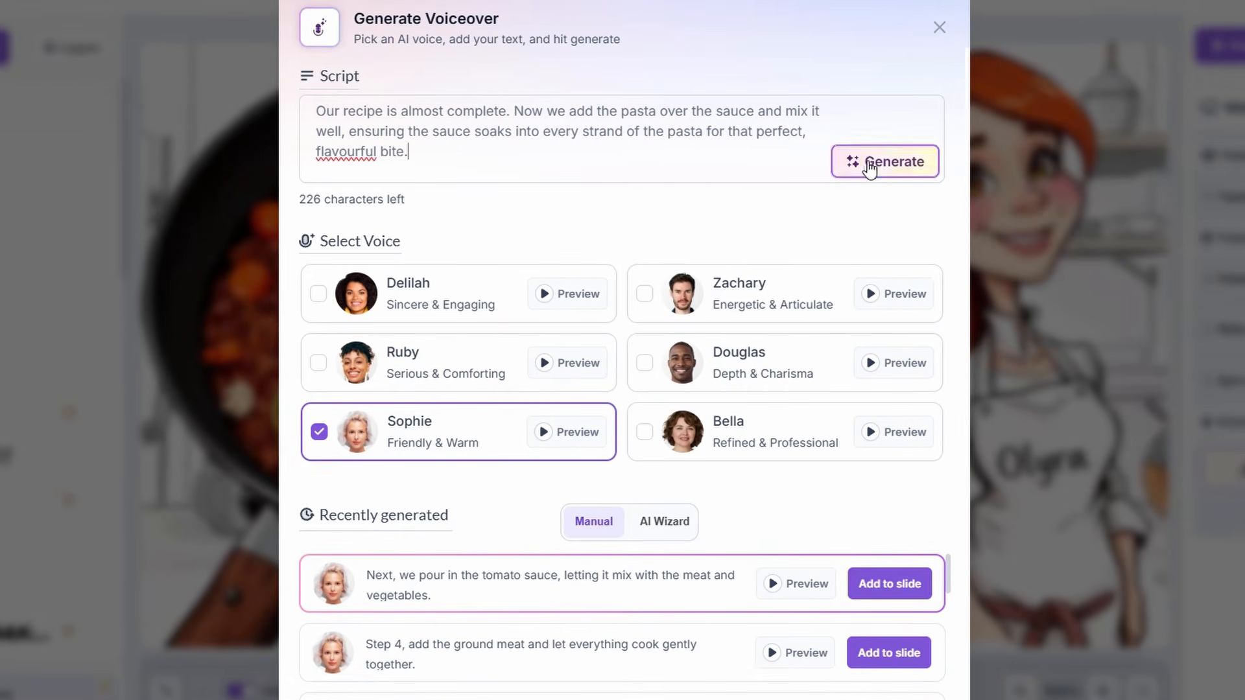
click(862, 169)
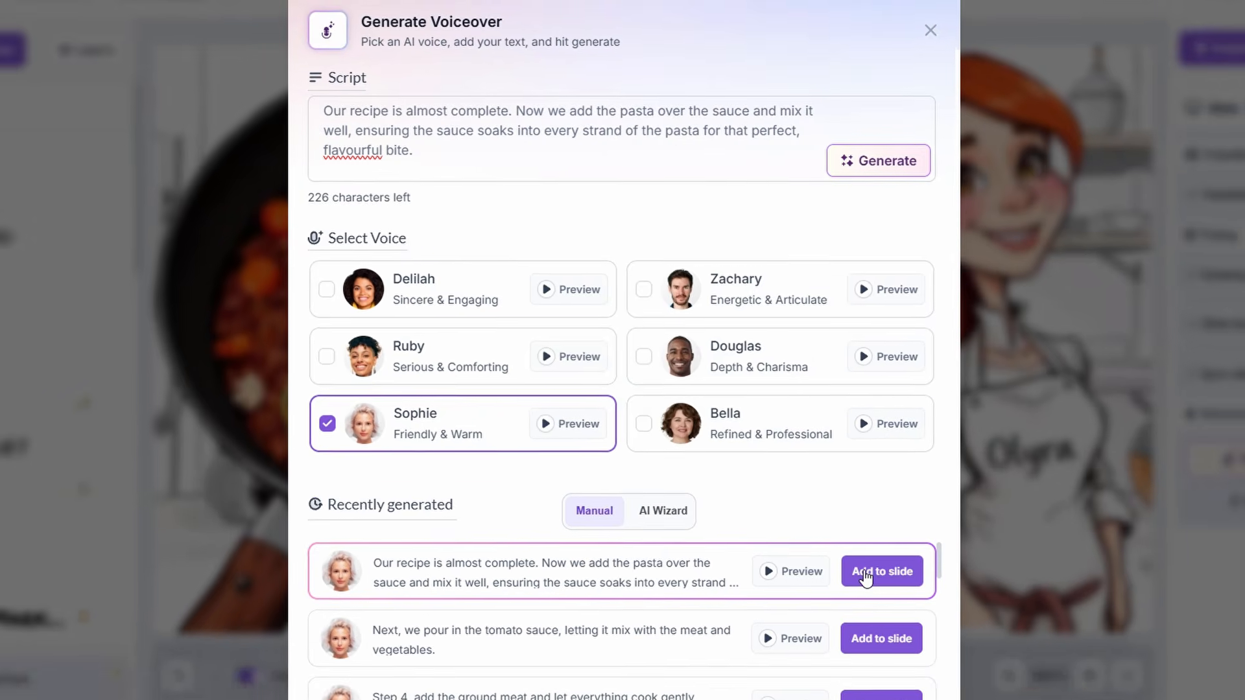
click(865, 571)
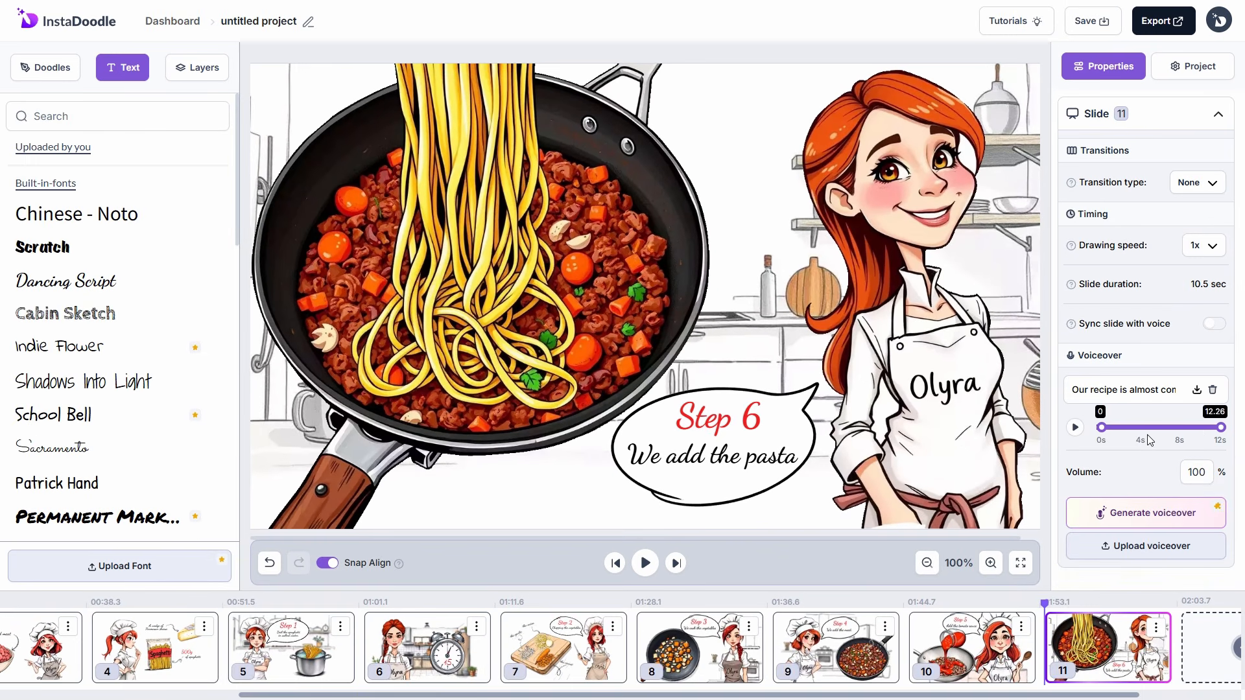
Set slide 11's transition type to Wipe.
click(518, 213)
click(197, 68)
click(97, 122)
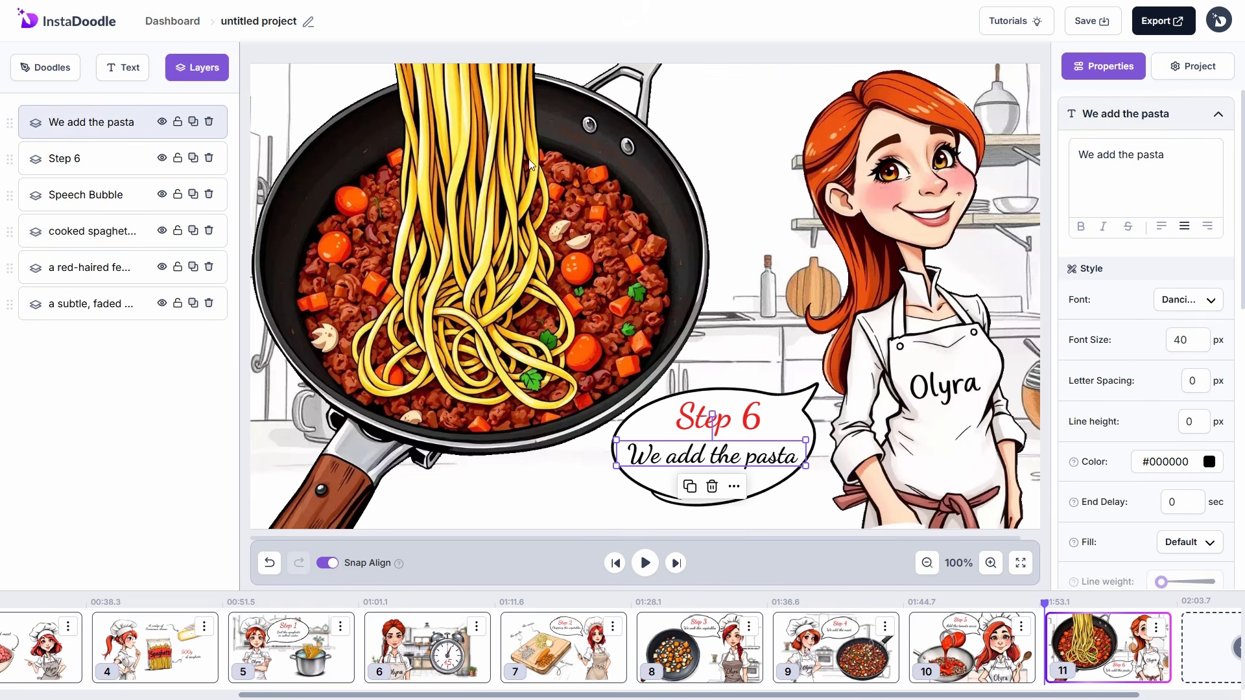
key(Escape)
click(1199, 314)
click(1169, 406)
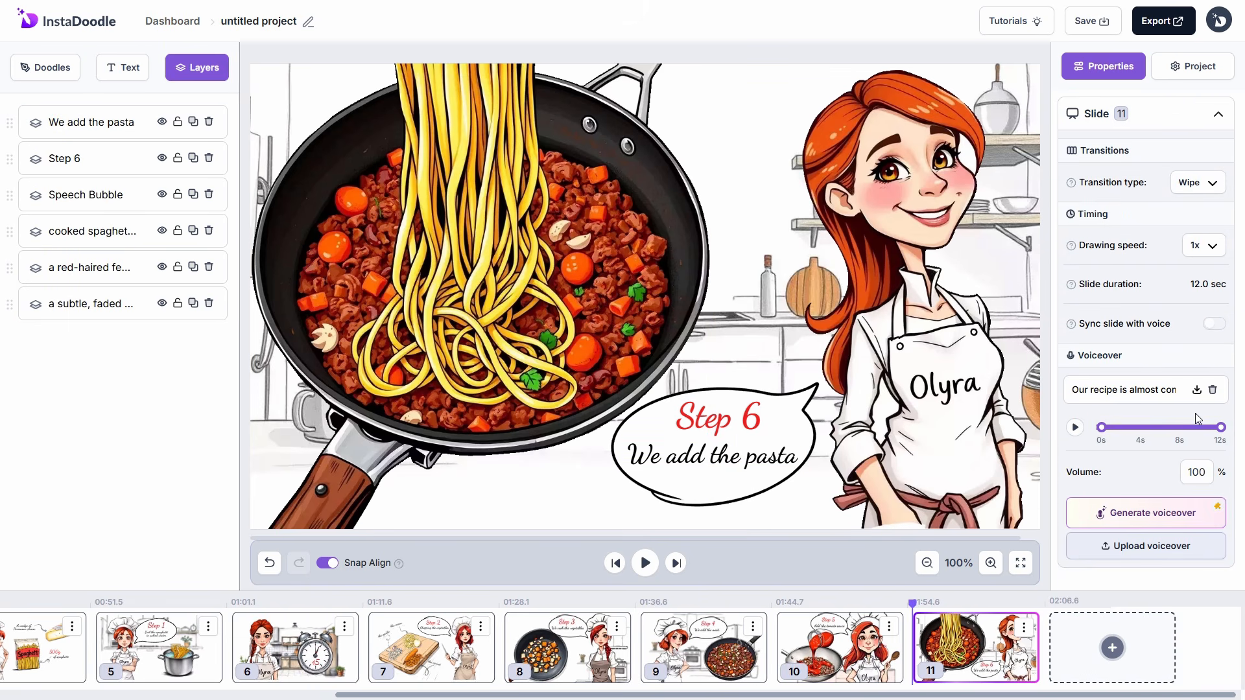
Set the end delay of the spaghetti pan on slide 11 to 4 sec.
click(584, 253)
scroll(1179, 390, down, 3)
text(4)
key(Escape)
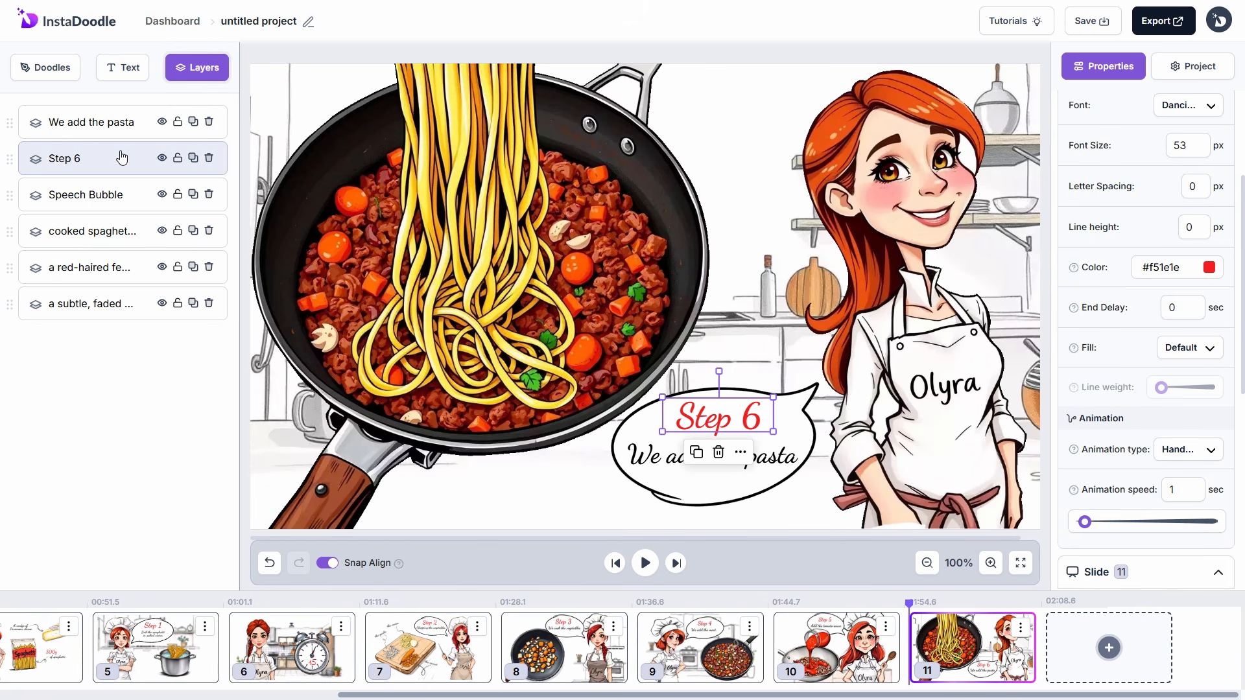
Reorder slide 11's layers so the speech bubble and both captions sit below the cooked spaghetti layer.
drag(121, 157, 114, 233)
drag(115, 127, 113, 227)
click(113, 202)
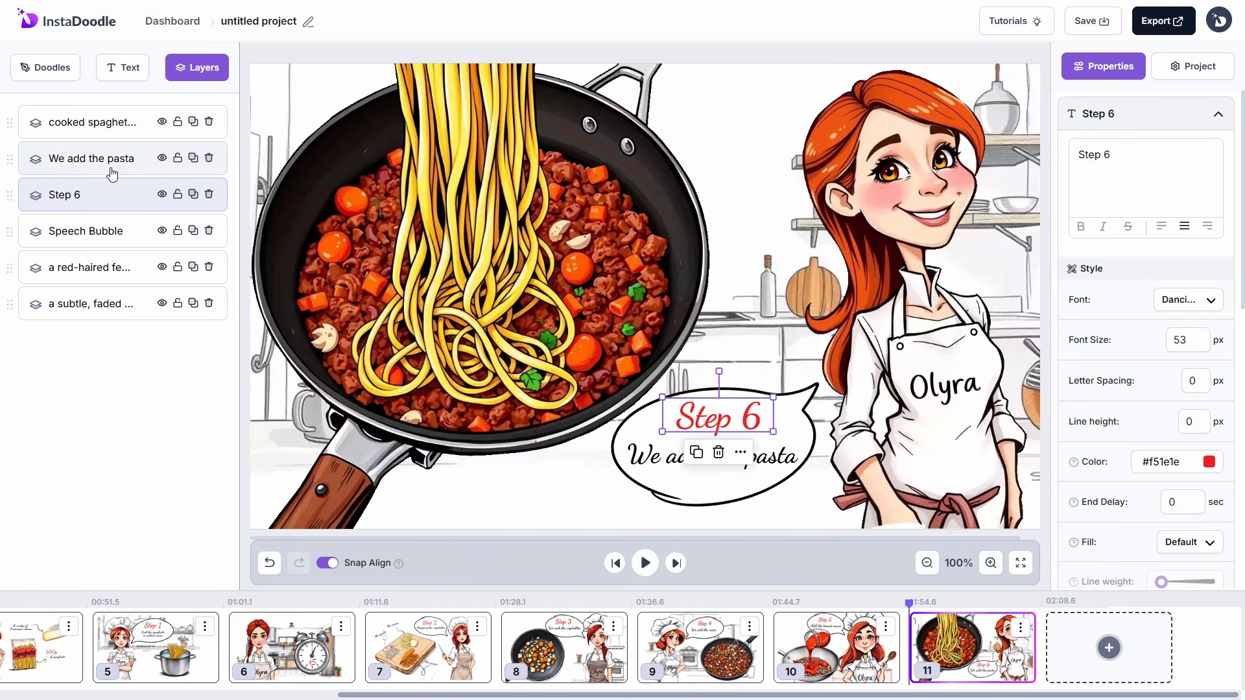
click(116, 128)
Add a blank slide 12 after slide 11 and open the doodle library.
click(1108, 647)
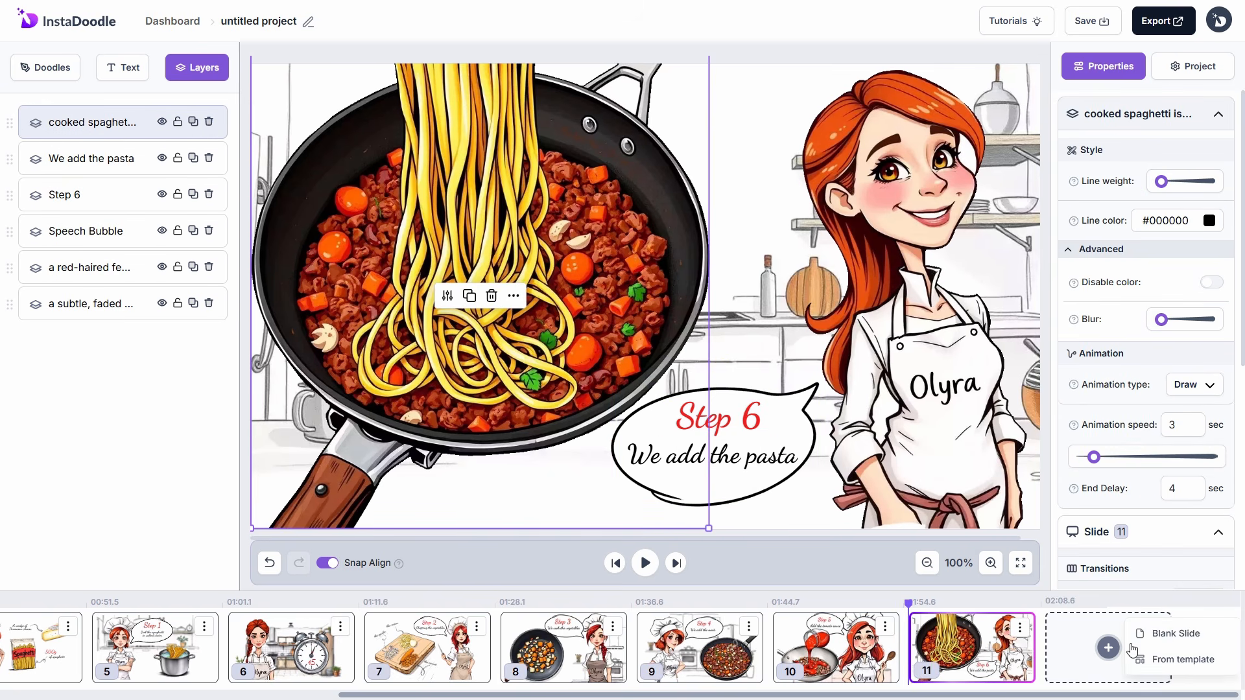
click(1161, 634)
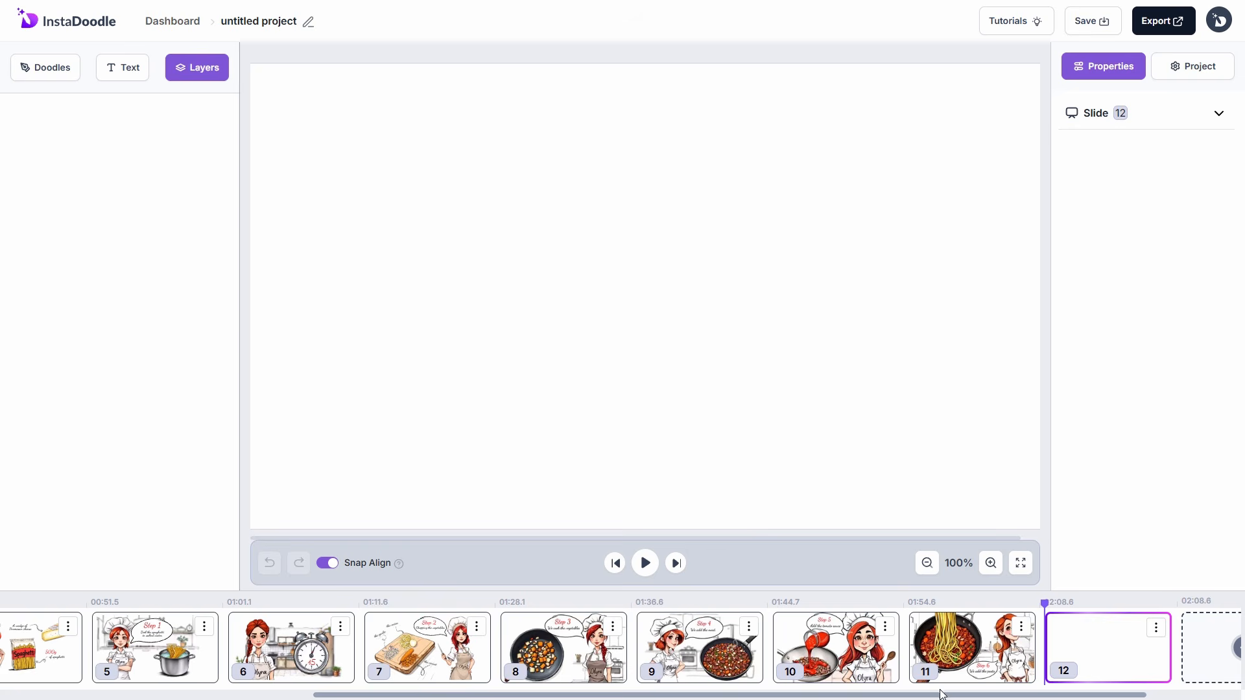
scroll(936, 664, right, 2)
click(63, 71)
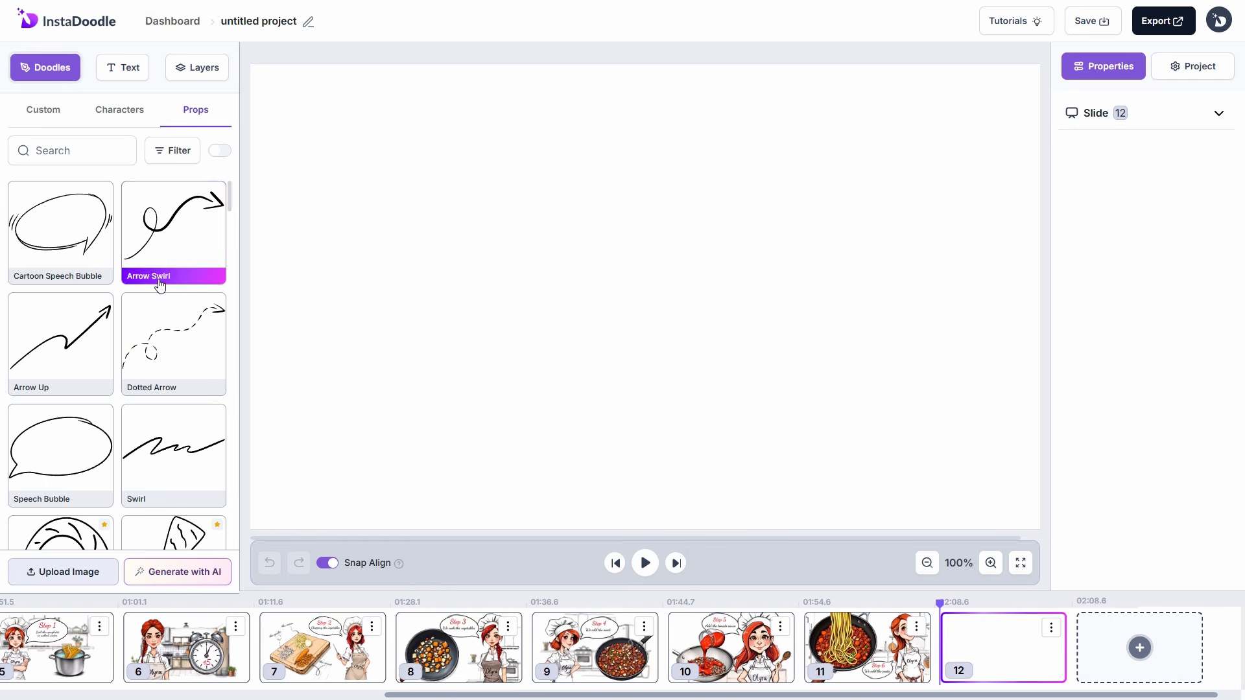
Generate Color Caricature elements of the red-haired chef in the kitchen, one hand on her hip, the other extended to the left.
click(215, 573)
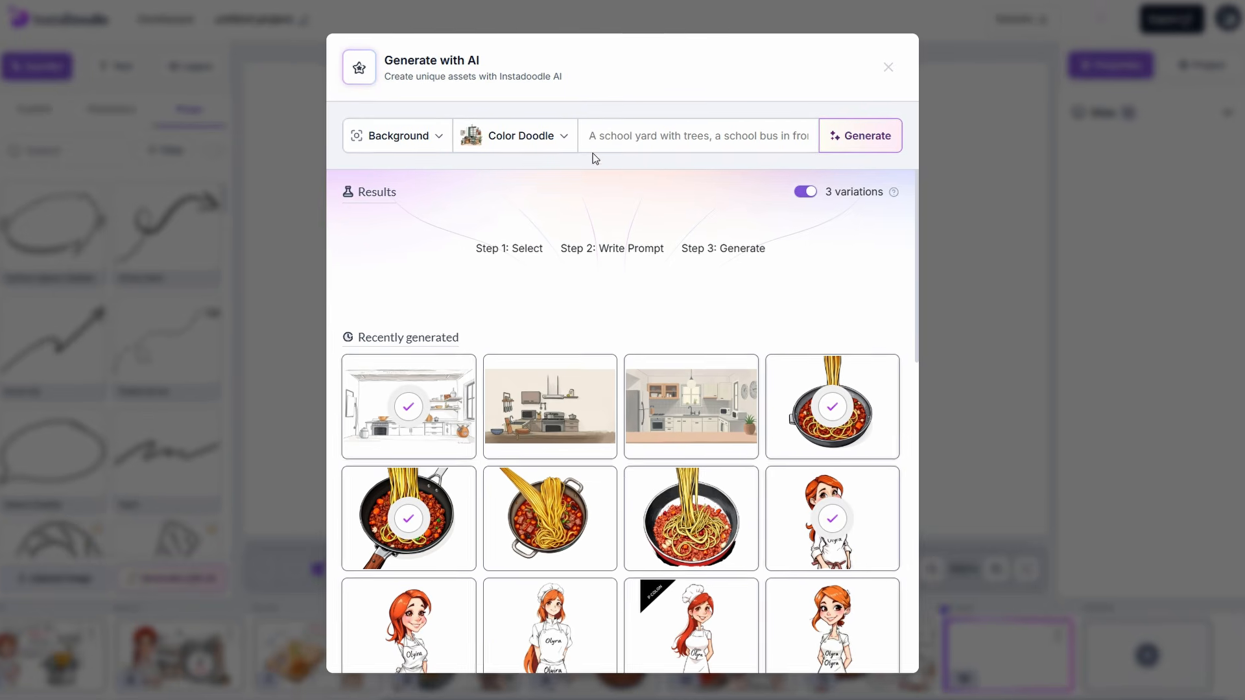
click(603, 138)
key(ctrl+v)
text(she stands in the kitchen, with one hand confidently placed on her )
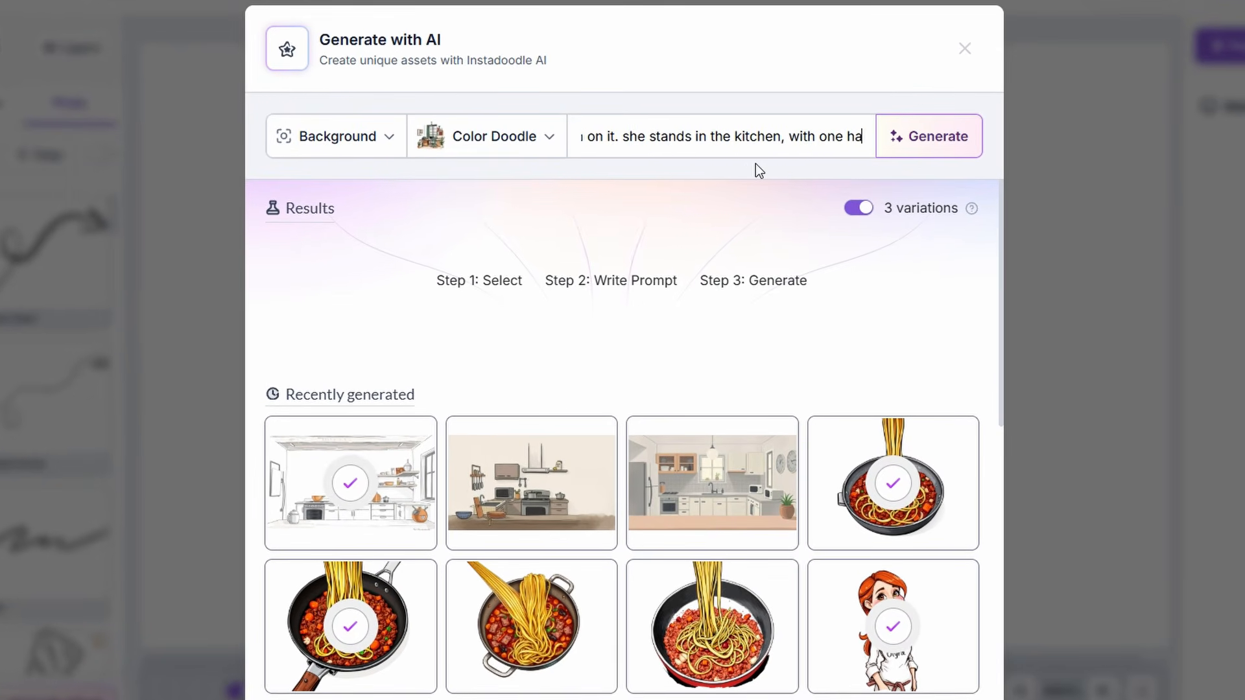
text(hip, while the other hand is extended to the left)
key(Return)
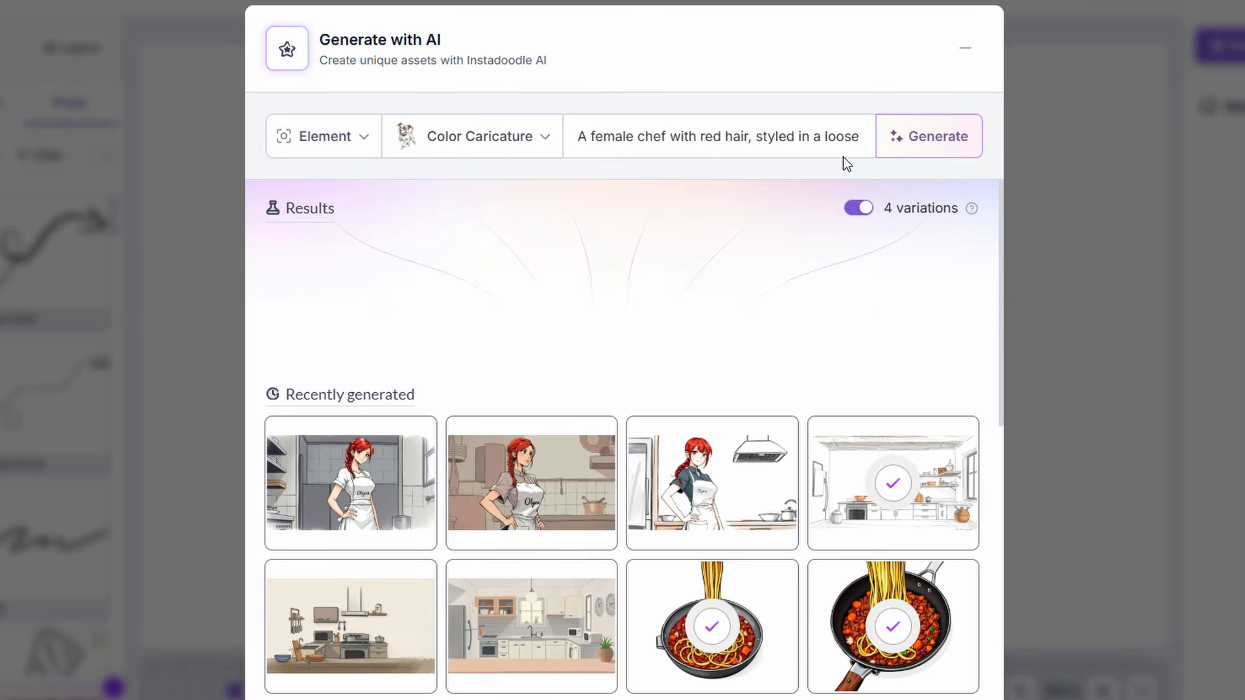
click(884, 146)
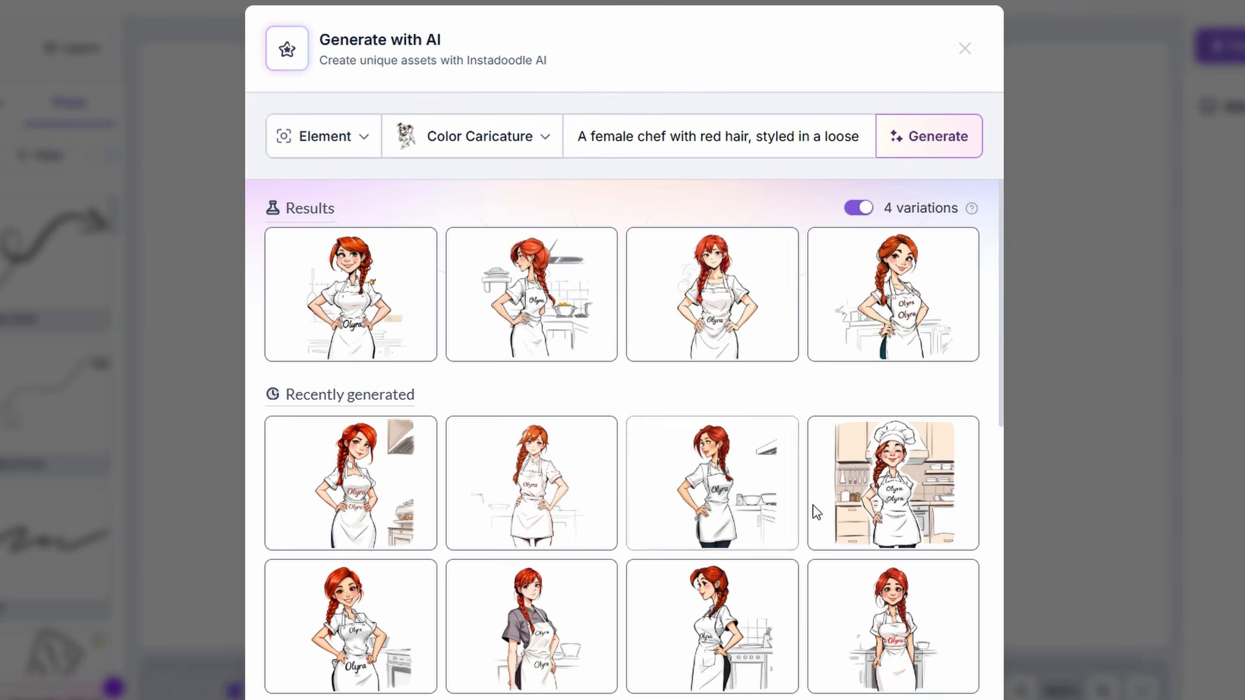
Add two generated chefs to the custom doodles and place the one with lowered arms, enlarged, on slide 12's right side.
click(855, 673)
click(318, 339)
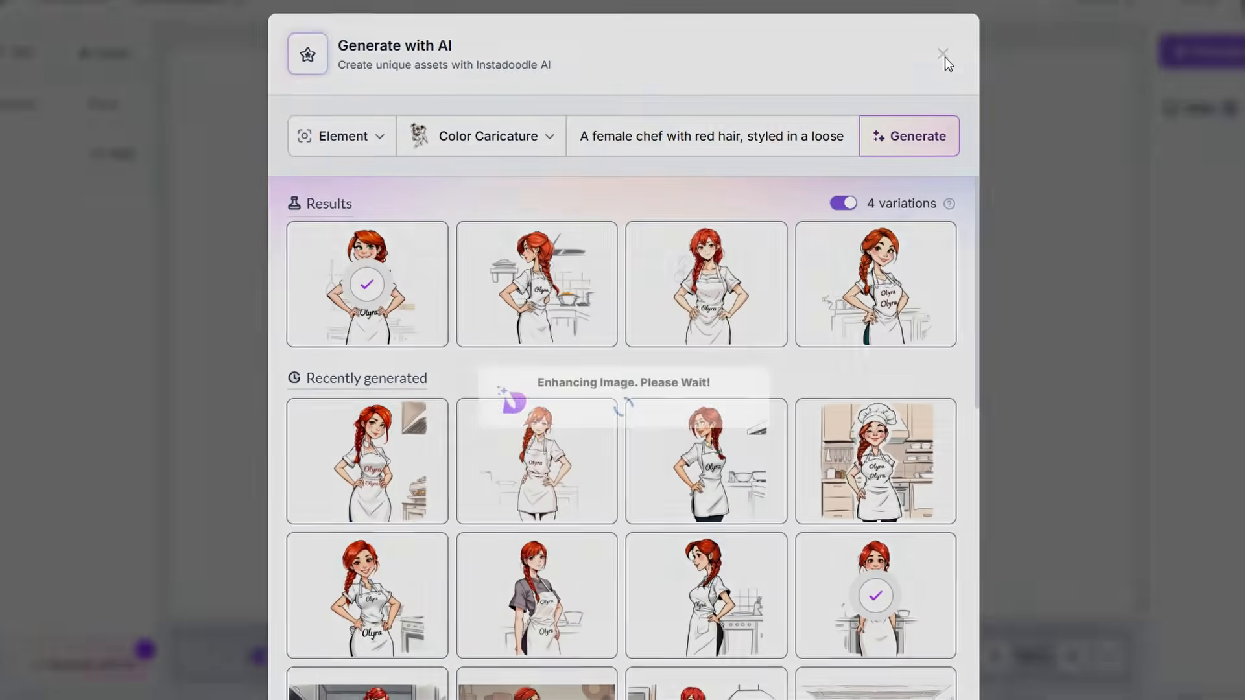
click(964, 49)
click(179, 247)
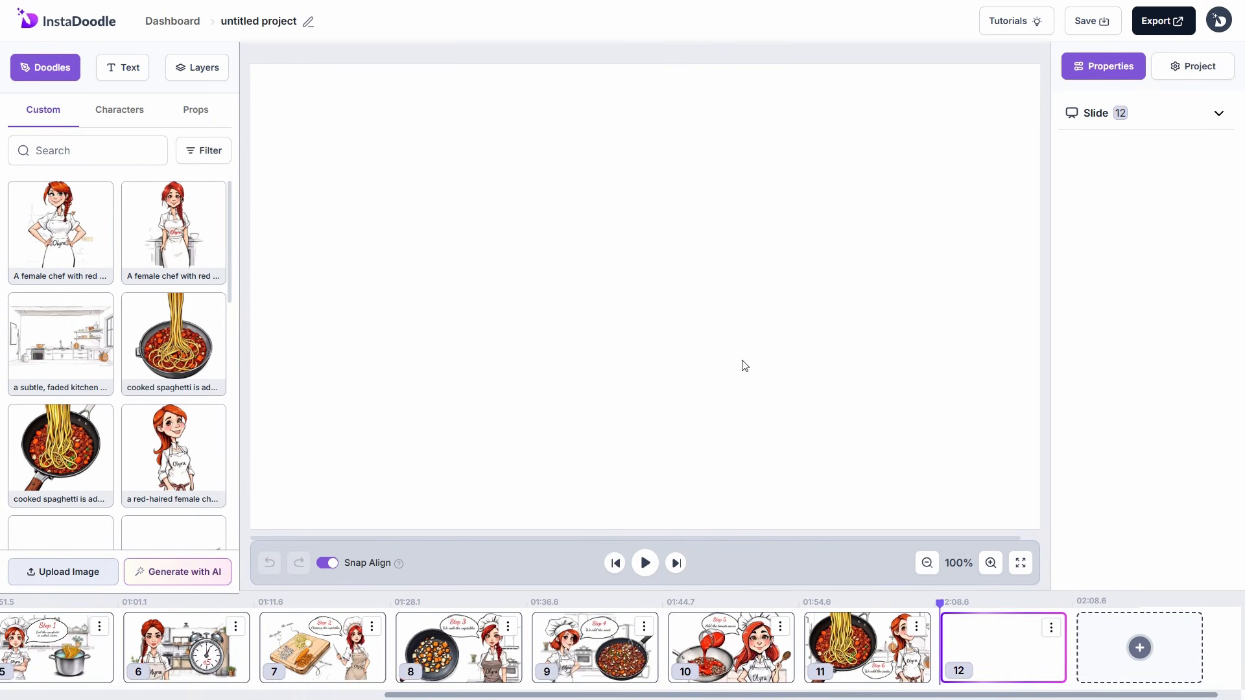
drag(678, 111, 681, 111)
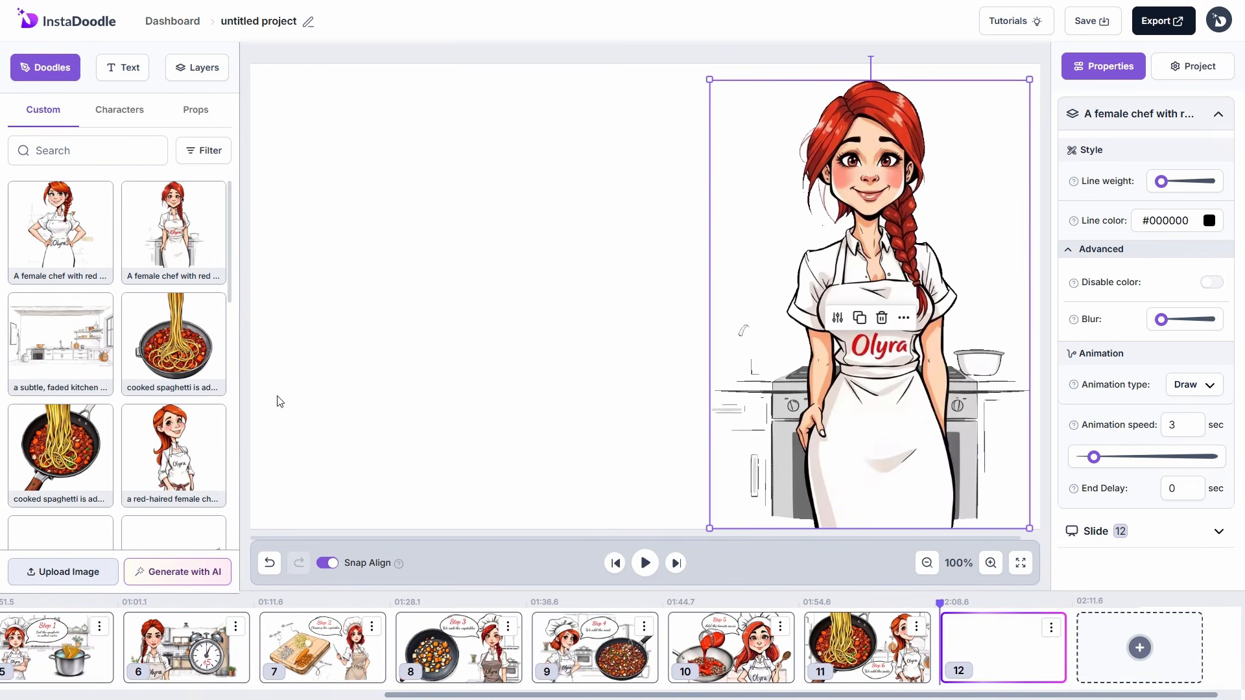
Generate Color Caricature elements of hot bolognese pasta with a generous amount of grated parmesan cheese on top, perfectly plated and steaming.
click(215, 569)
click(538, 136)
click(629, 135)
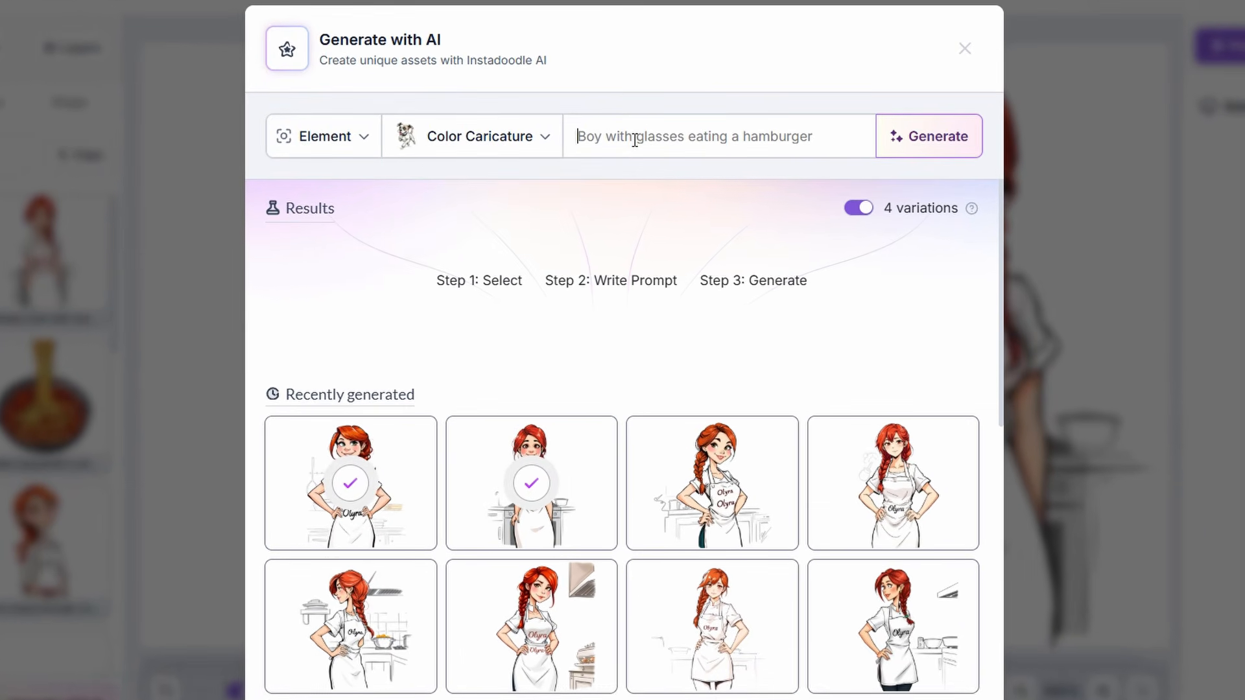
text(hot bolognese pasta with)
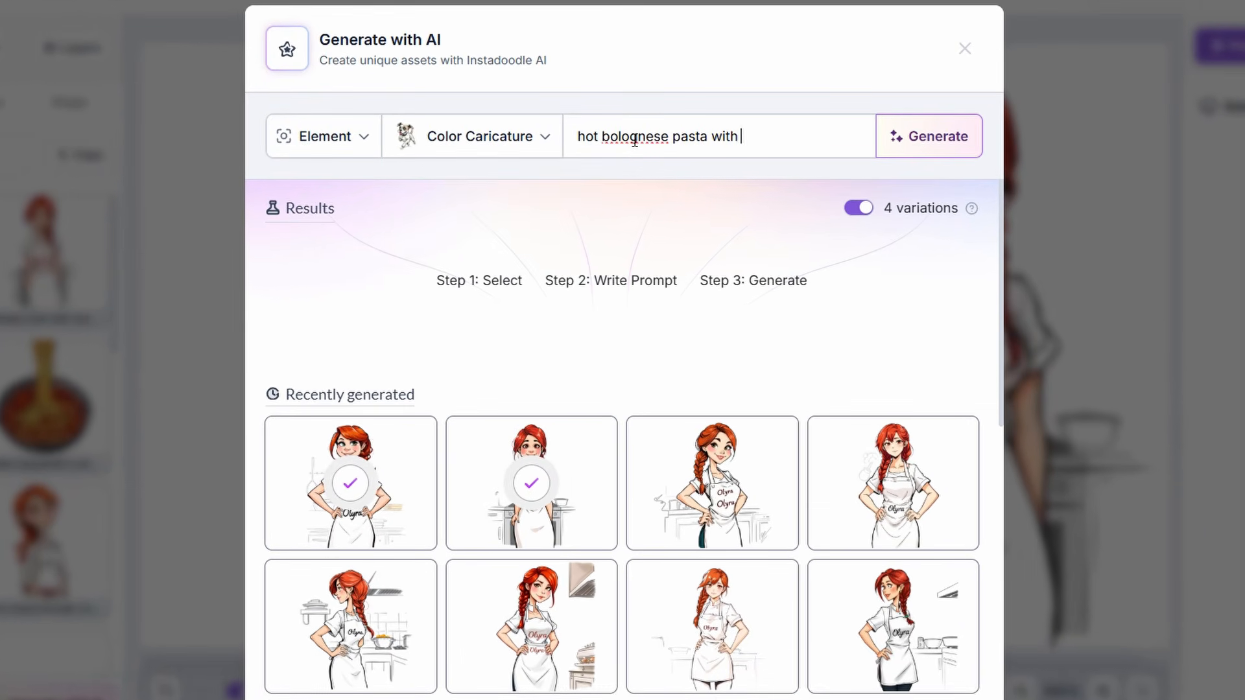
text(amount of grated parmesan cheese on top, perfectly plated and steaming)
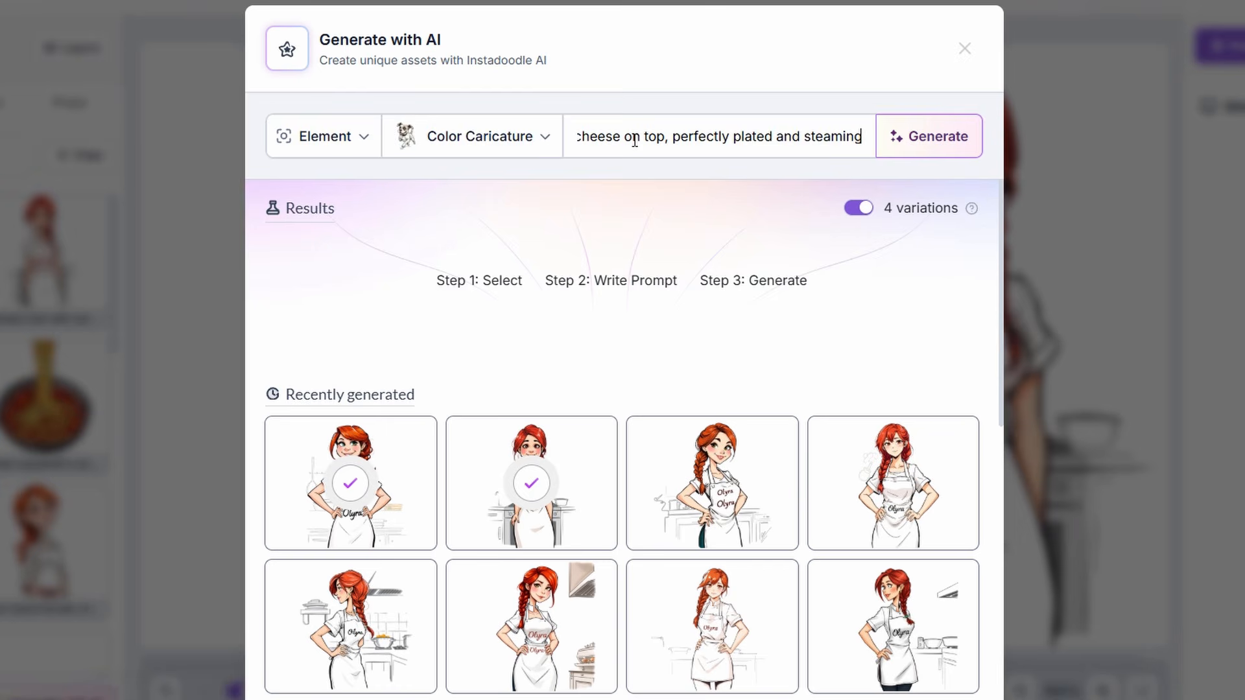
key(Return)
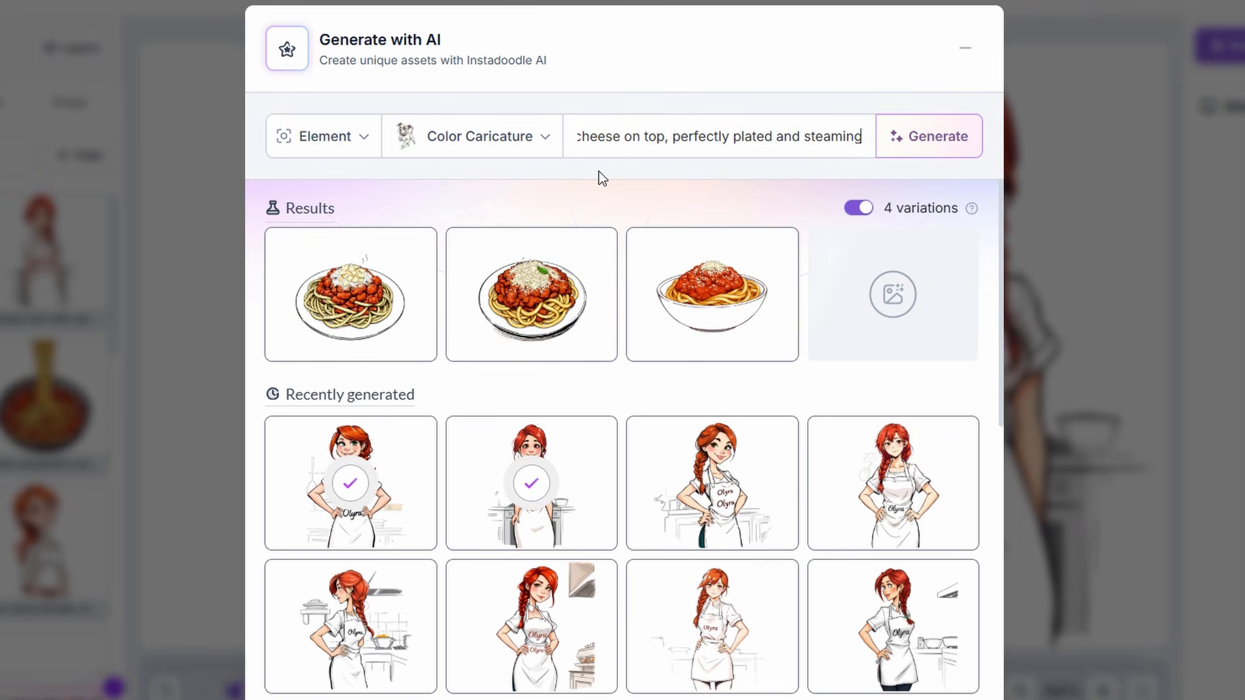
Add the second generated bolognese plate to the custom doodles and place it, enlarged, beside the chef on slide 12.
click(488, 338)
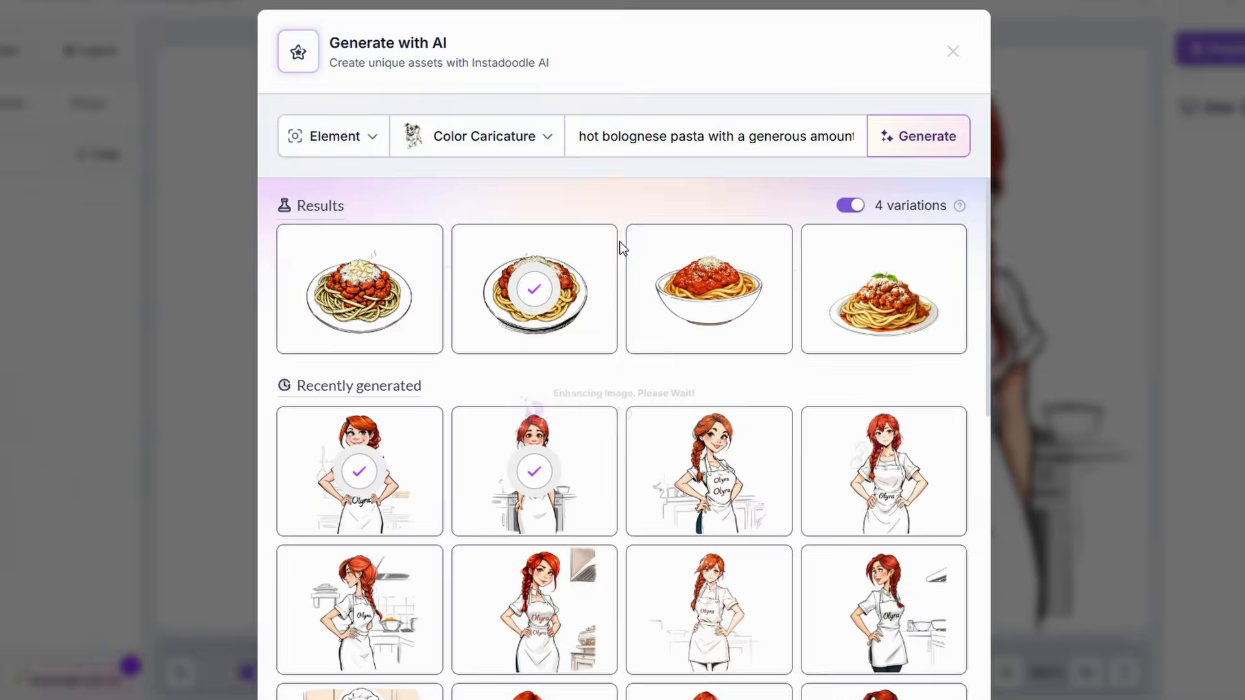
click(965, 48)
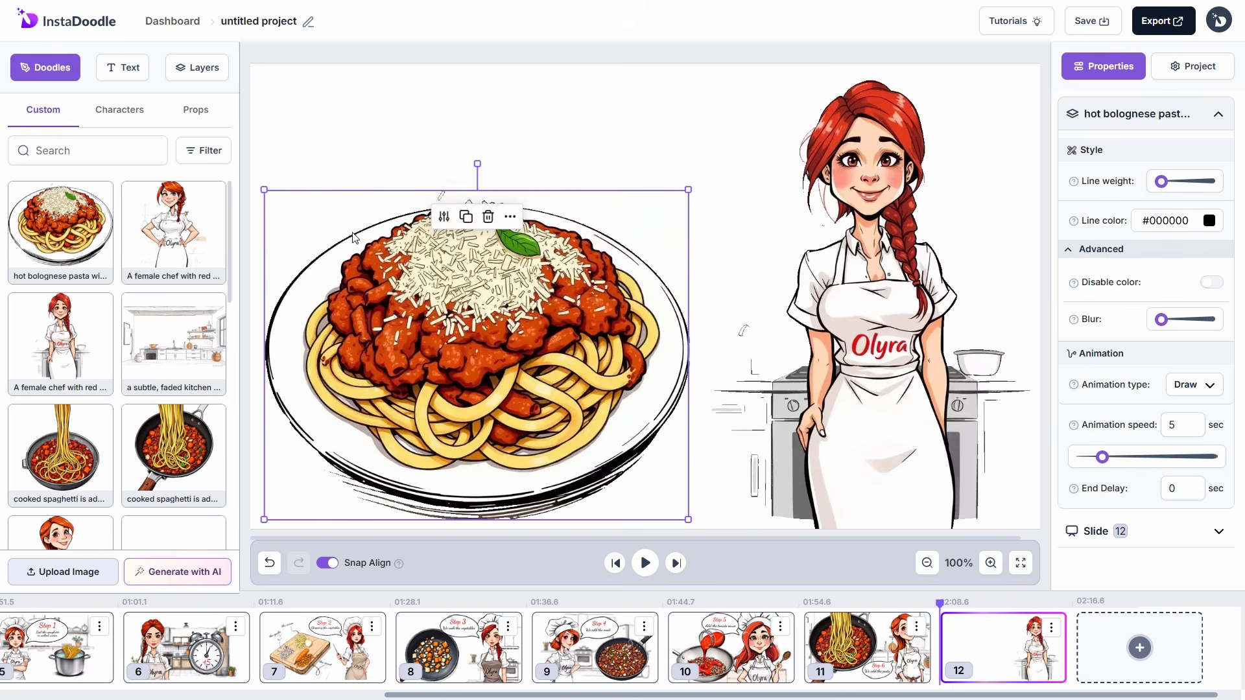
Change the animation type of slide 12's chef and set the pasta plate's animation speed to 2 sec.
click(881, 292)
click(1194, 385)
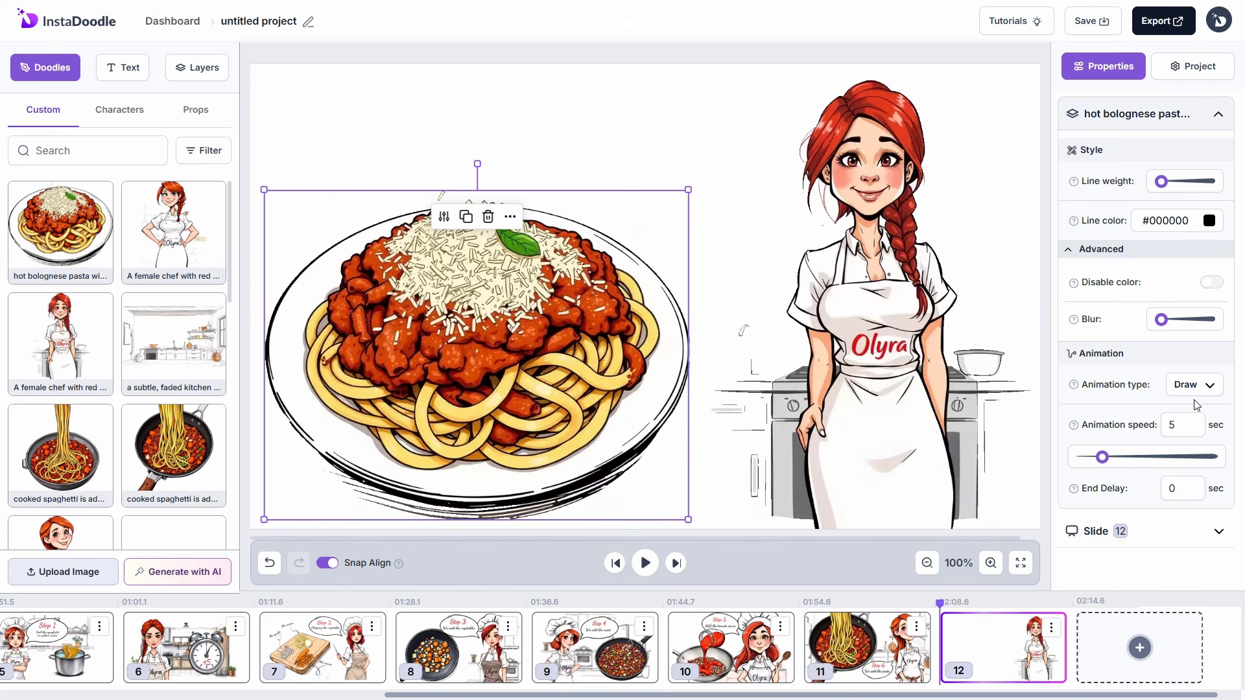
drag(1181, 425, 1149, 424)
text(2)
Find a speech bubble among the props and place it, enlarged, above the pasta plate beside the chef's head.
click(193, 110)
click(95, 151)
text(speech bubble)
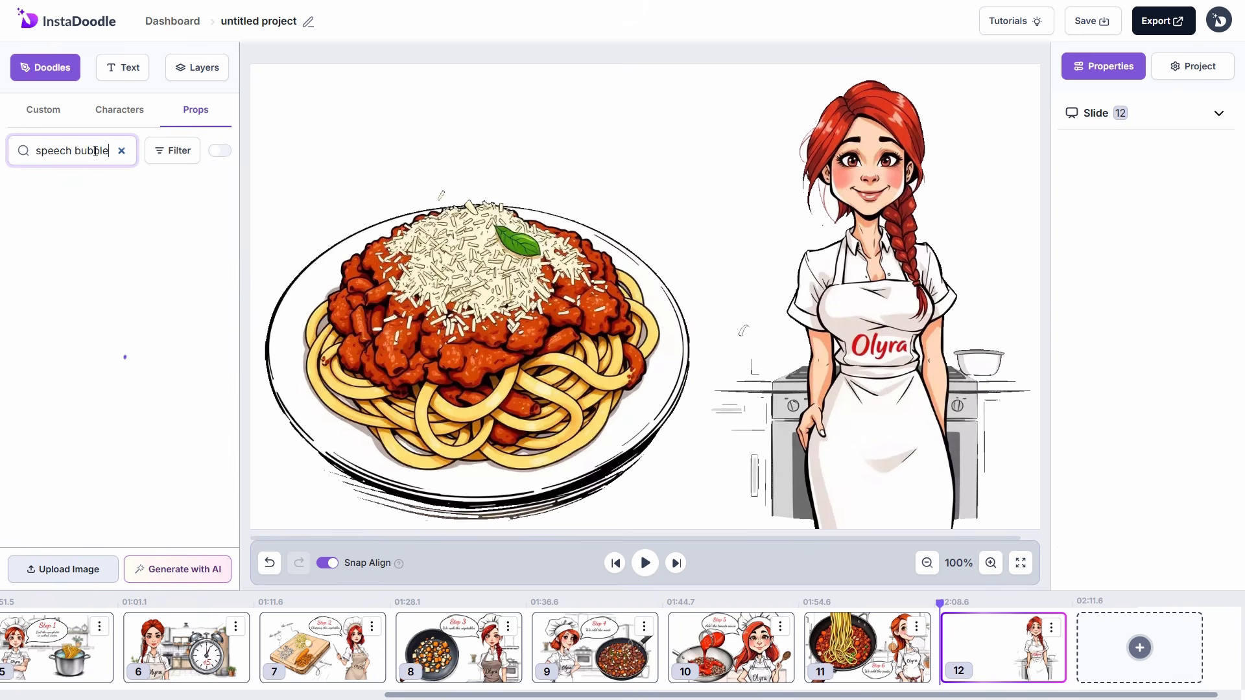
scroll(58, 350, down, 5)
click(156, 410)
drag(686, 261, 645, 159)
click(678, 354)
drag(497, 296, 559, 250)
Add the caption "And voilà!" in Dancing Script at 40 px inside slide 12's speech bubble.
click(122, 67)
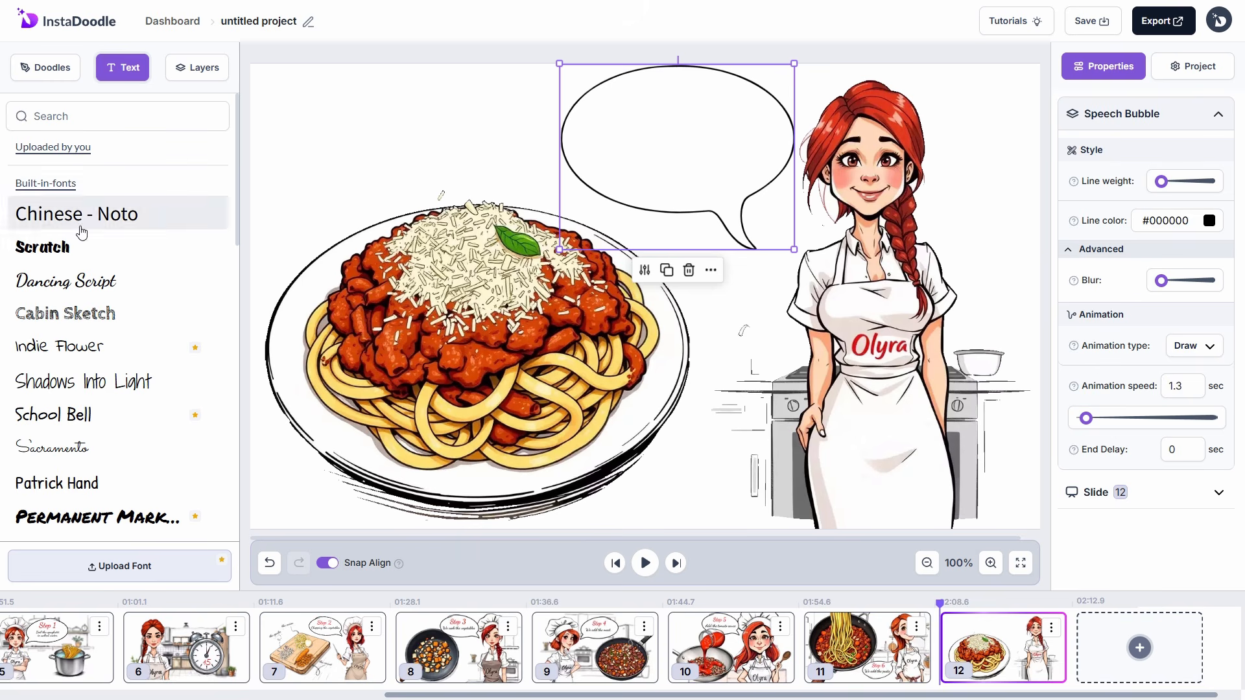
click(65, 281)
drag(1077, 154, 1151, 167)
text(And voilà!)
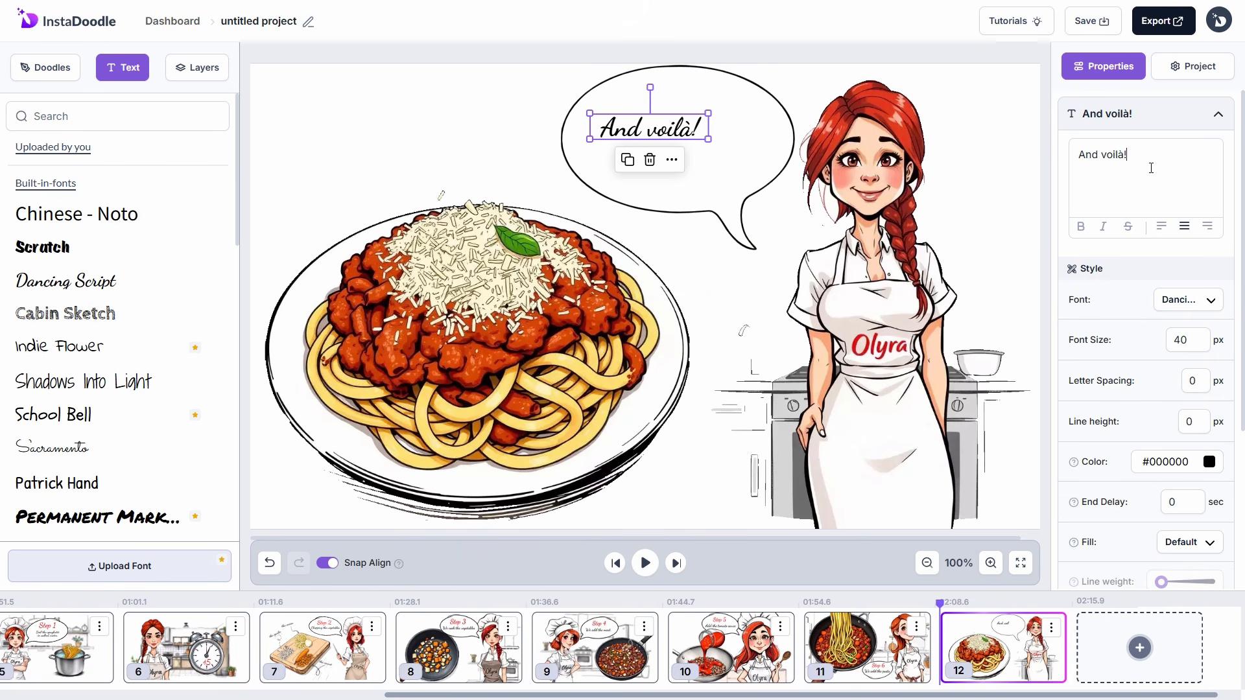
Tilt and enlarge the "And voilà!" caption to 69 px inside the speech bubble and color it red (#fc1c1c).
drag(649, 128, 657, 82)
drag(706, 146, 788, 175)
drag(688, 140, 673, 130)
click(1209, 461)
drag(1188, 522, 1203, 486)
click(1142, 193)
drag(674, 132, 679, 133)
Change the animation type of slide 12's speech bubble and set its animation speed to 0.5 sec.
scroll(1142, 324, down, 4)
click(733, 188)
click(1193, 347)
click(1147, 405)
drag(1188, 387, 1146, 394)
text(0.5)
Choose a hand animation type for the "And voilà!" caption and set its end delay to 1.50 sec.
click(685, 139)
scroll(1144, 324, down, 4)
click(1191, 450)
click(1185, 539)
drag(1187, 491, 1163, 499)
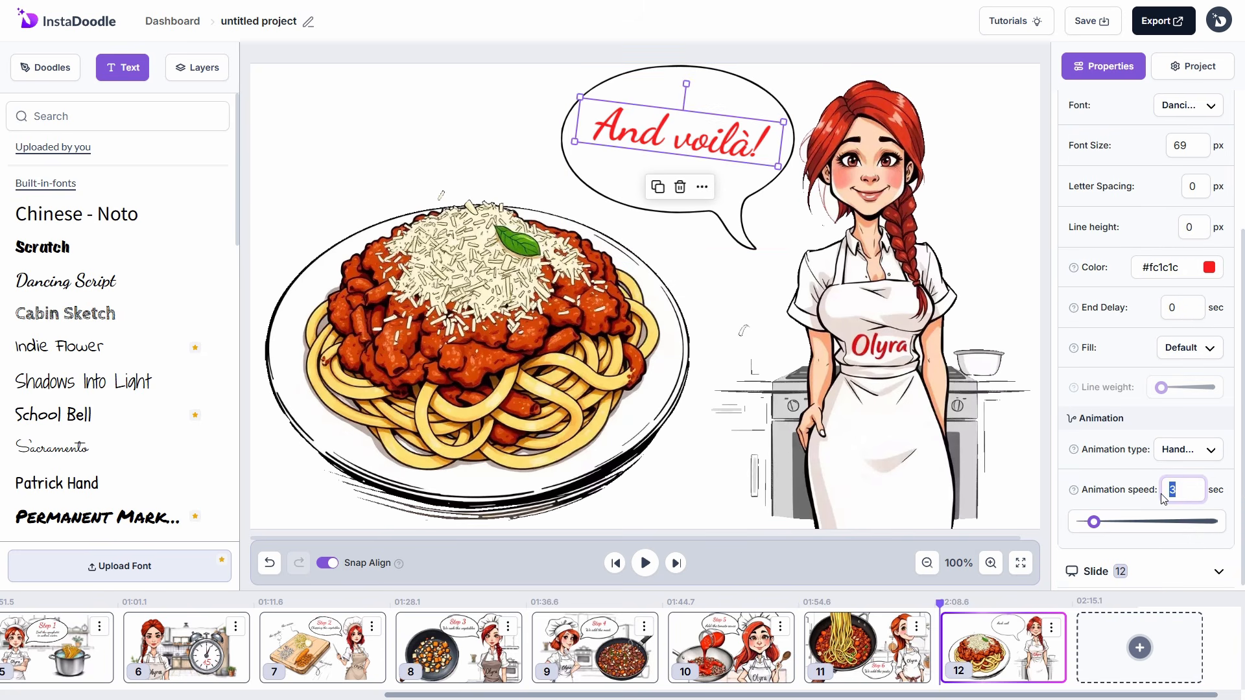
click(1160, 307)
text(1.50)
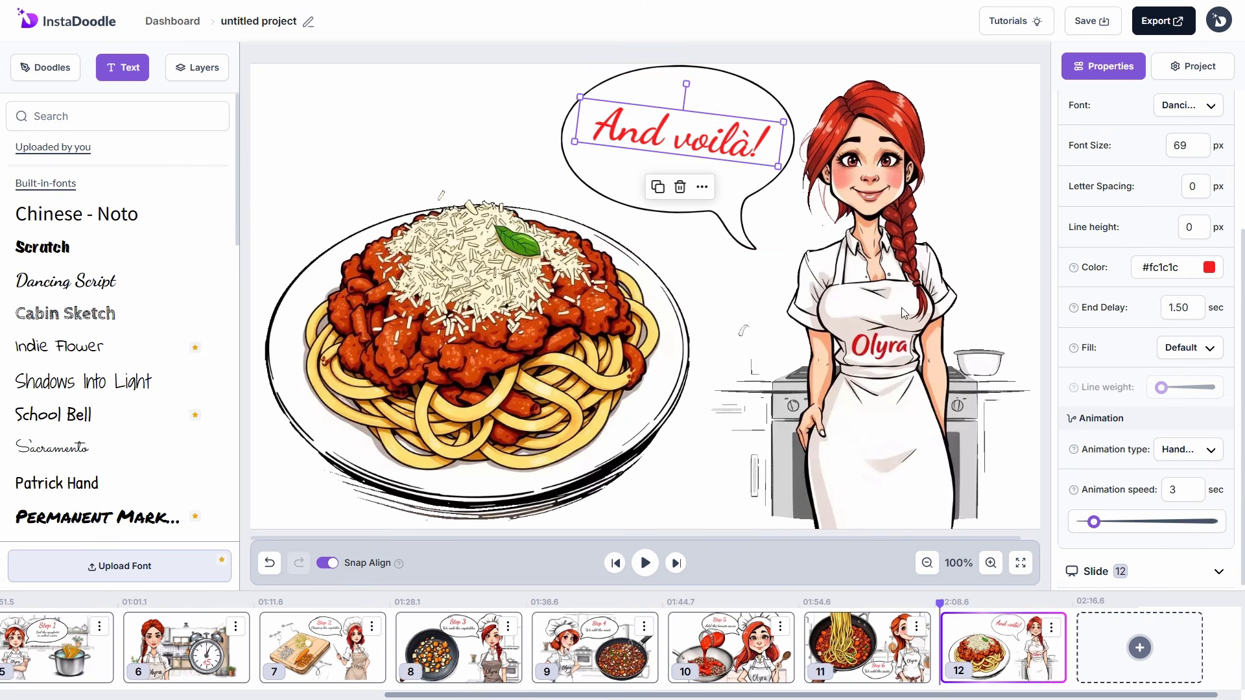
Generate a Sophie voiceover reading "Our pasta is now ready to enjoy, perfectly cooked and full of rich, homemade flavour." and add it to slide 12.
click(1167, 571)
scroll(1172, 531, down, 5)
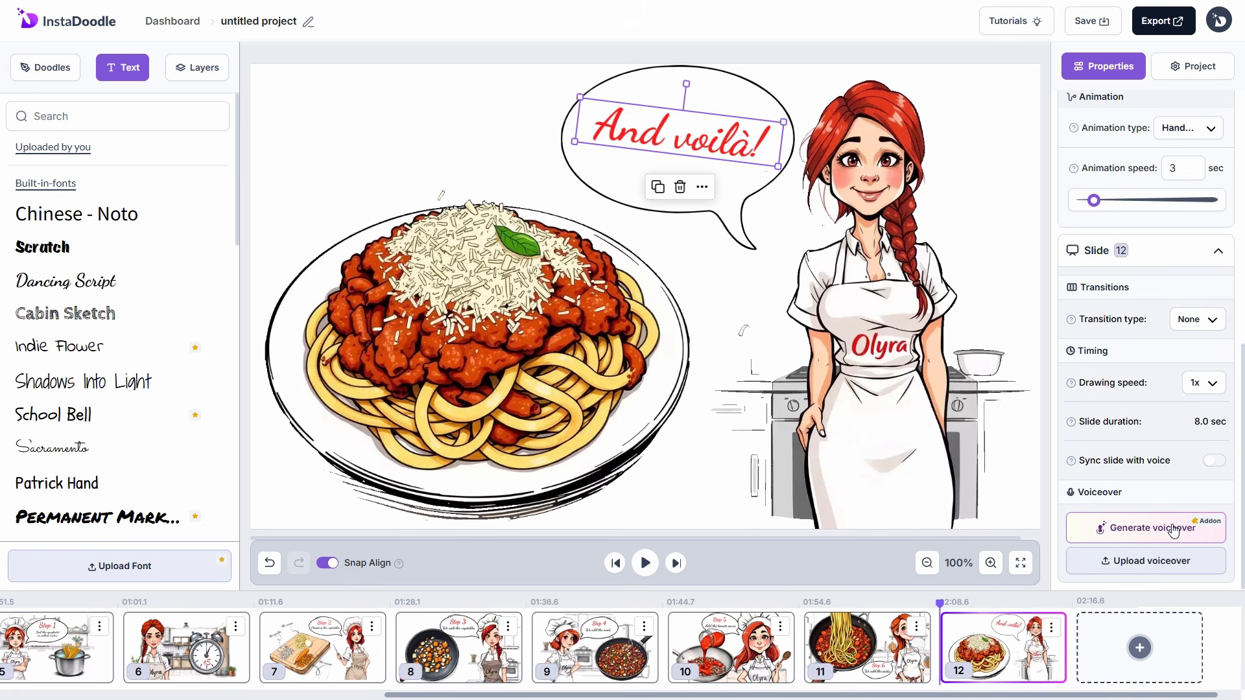
click(1174, 531)
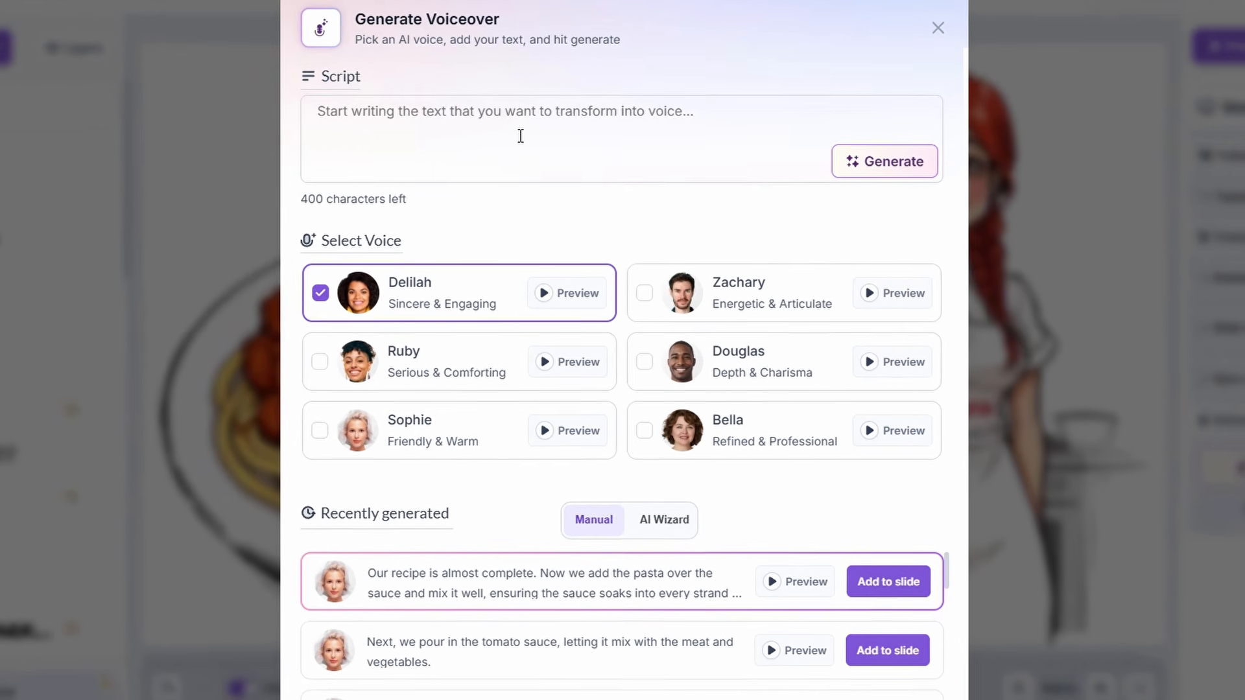
text(Our pasta i)
text(s now ready to enjoy, perfectly cooked and full of rich, homemade flavour.)
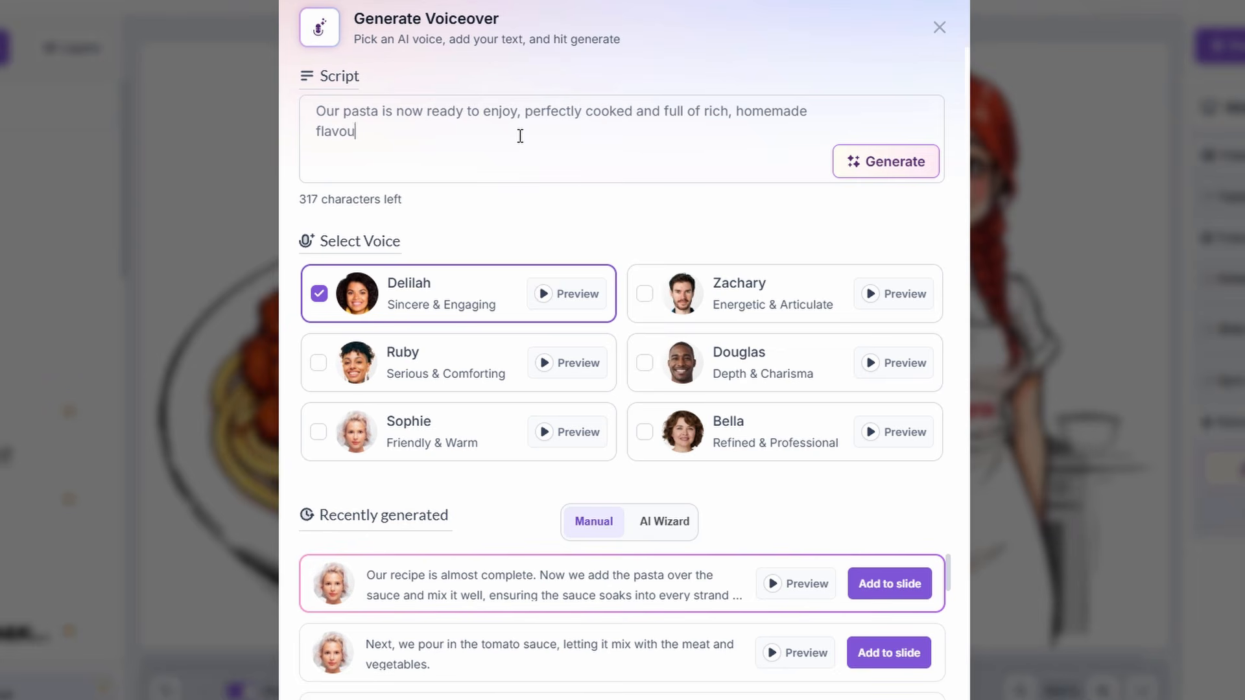
click(318, 432)
click(864, 170)
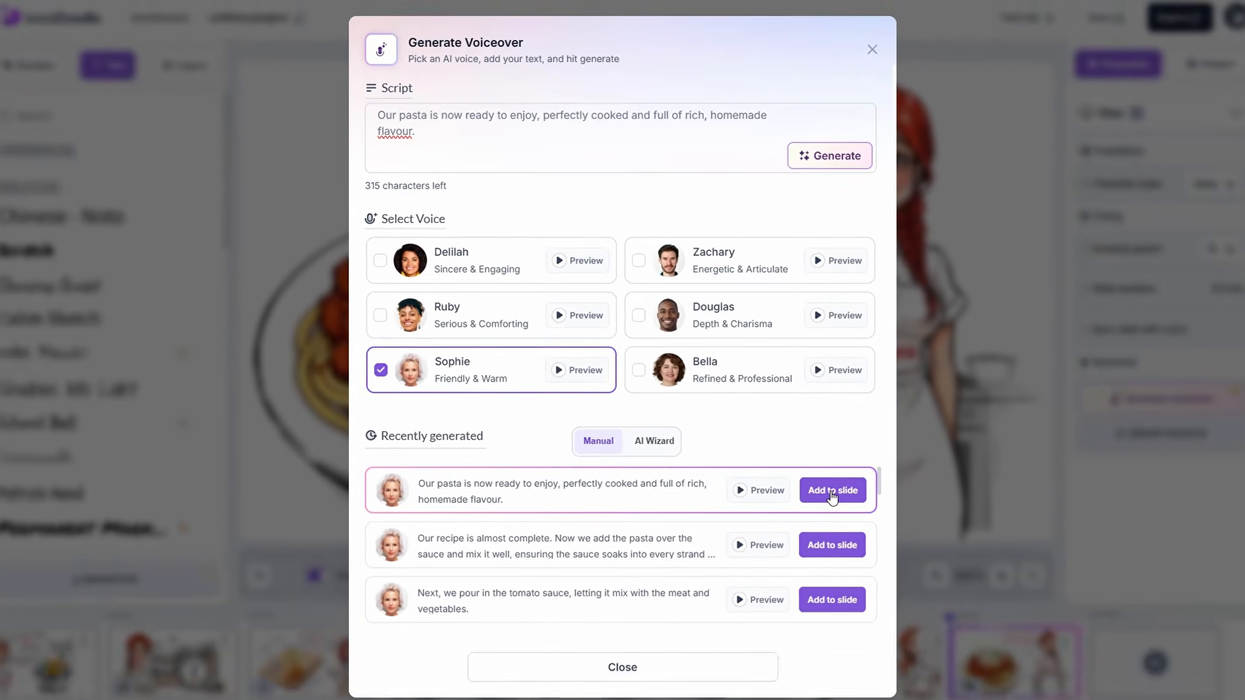
click(833, 494)
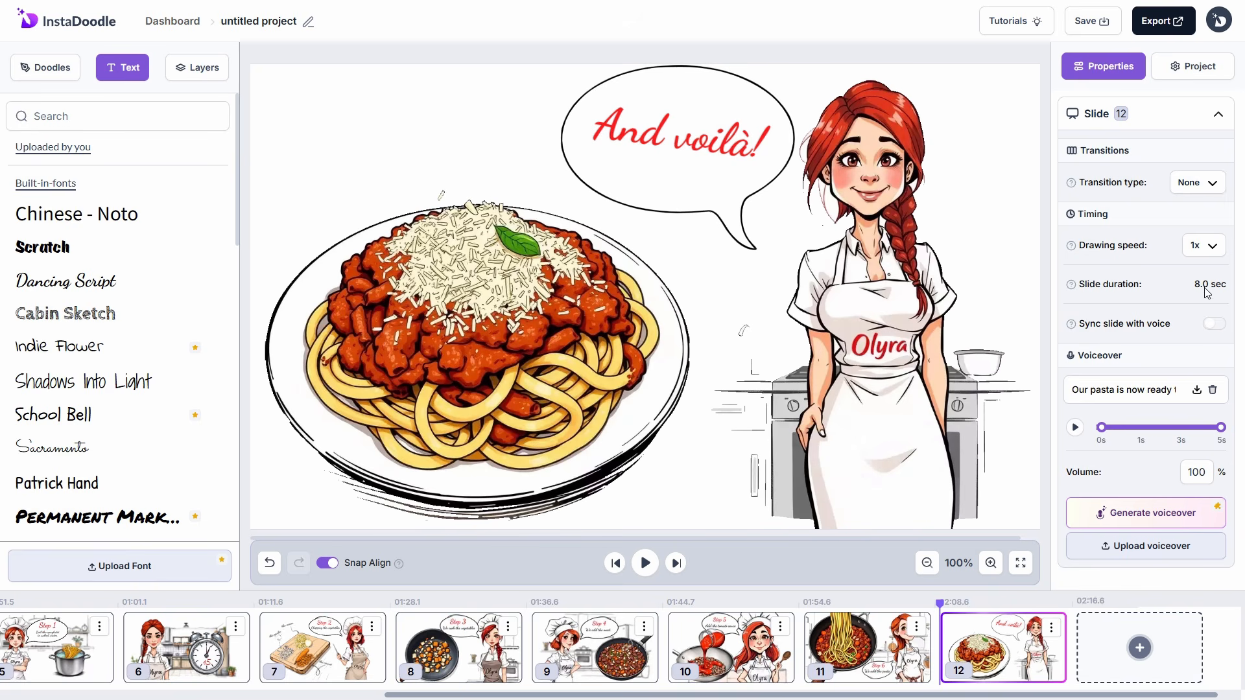
click(197, 68)
click(85, 195)
click(72, 122)
click(1014, 540)
Duplicate the opening "Welcome to my kitchen!" slide and move the copy to the end of the timeline as slide 13.
drag(918, 696, 518, 696)
click(122, 628)
click(114, 654)
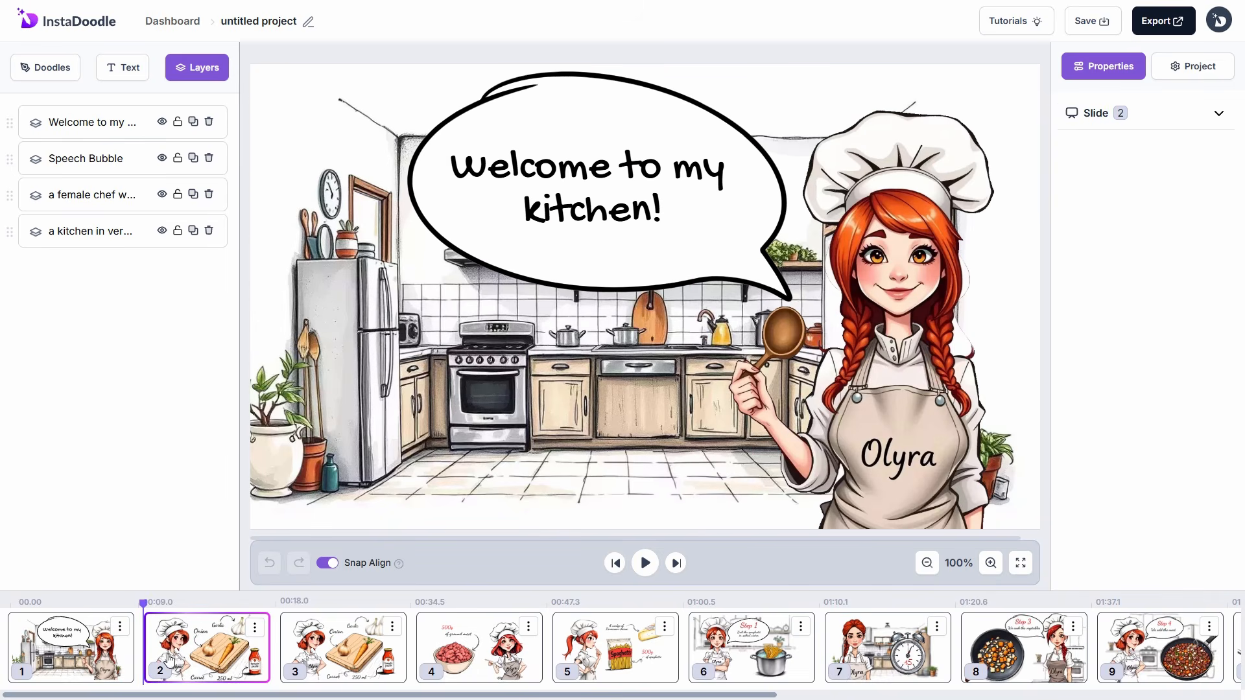
drag(217, 656, 1167, 659)
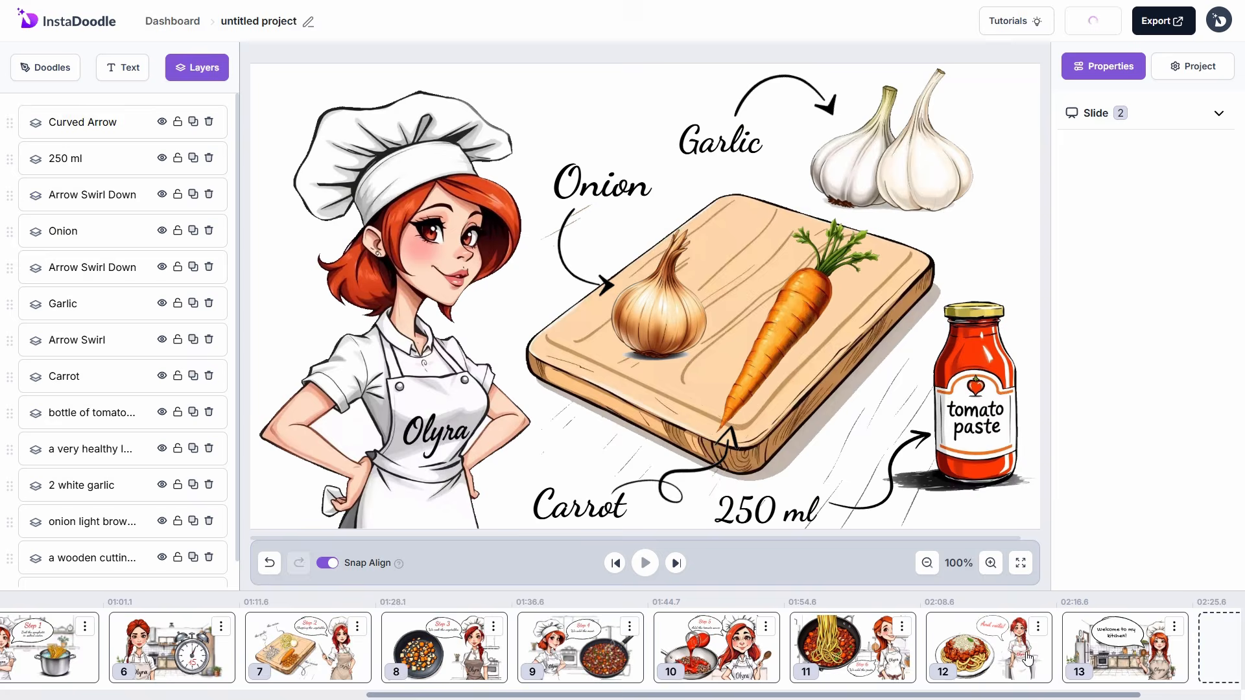
click(1027, 657)
click(1101, 659)
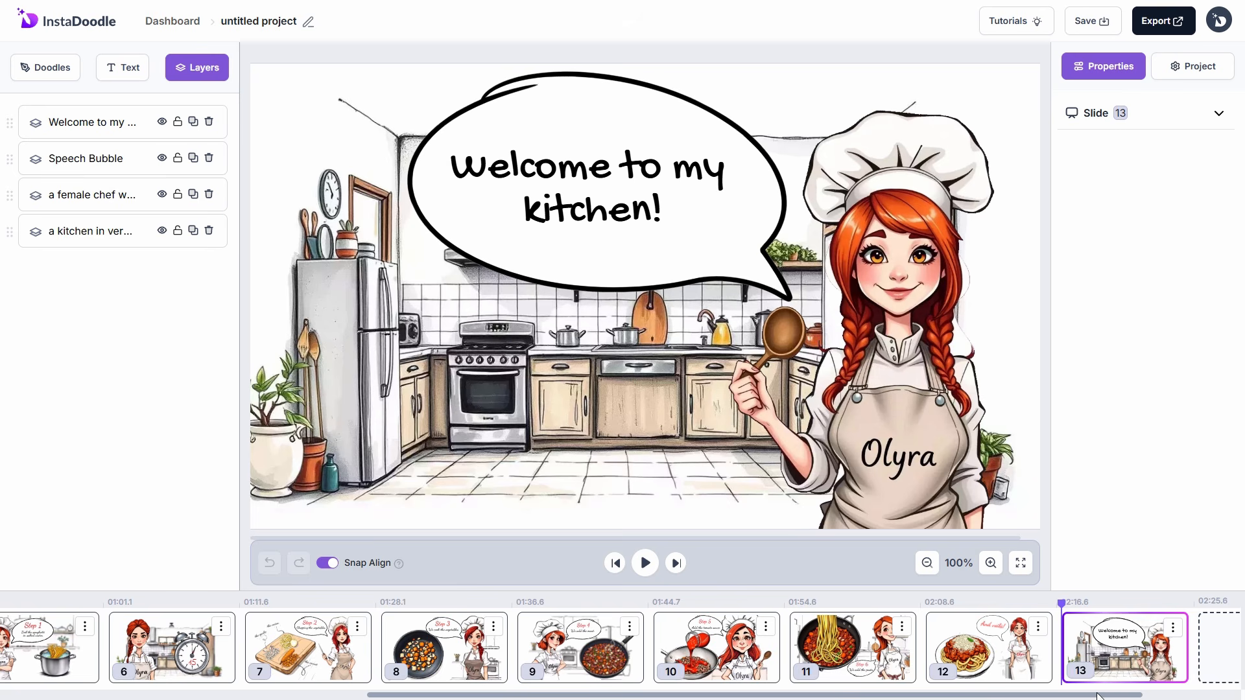
Replace slide 13's speech bubble caption with "Enjoy your meal!" and color it red (#ee1a1a).
drag(1095, 695, 1180, 698)
click(593, 195)
triple_click(1072, 154)
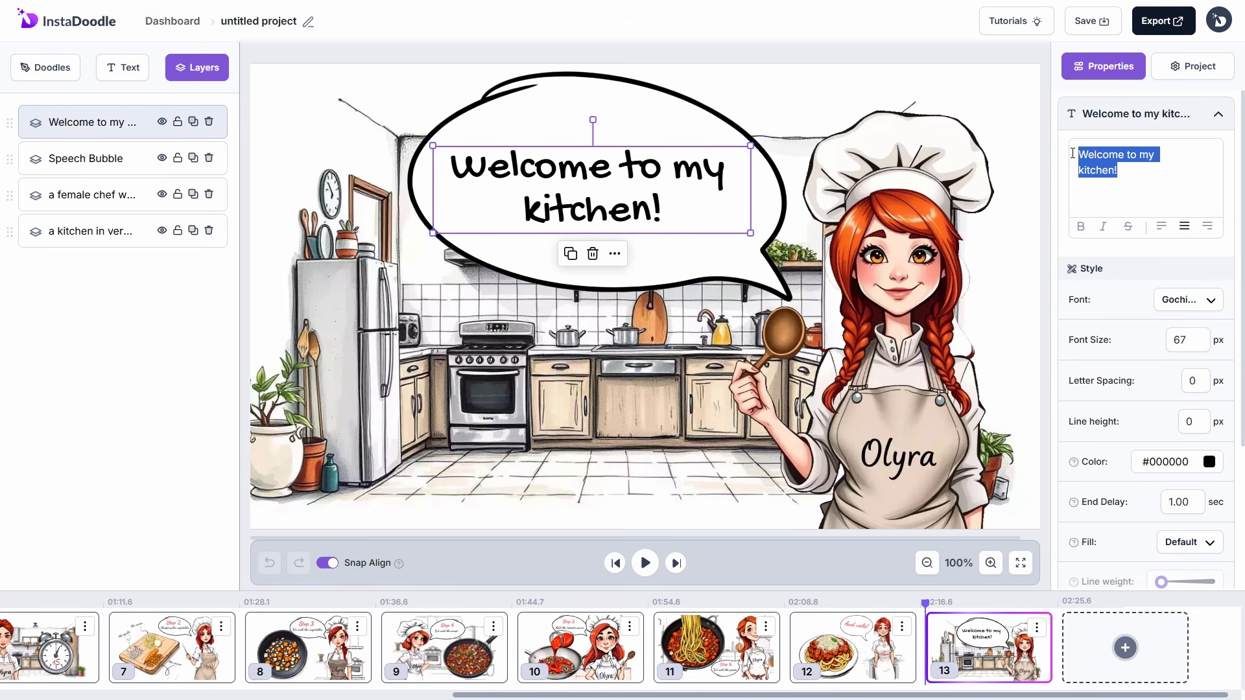
text(Enjoy your meal!)
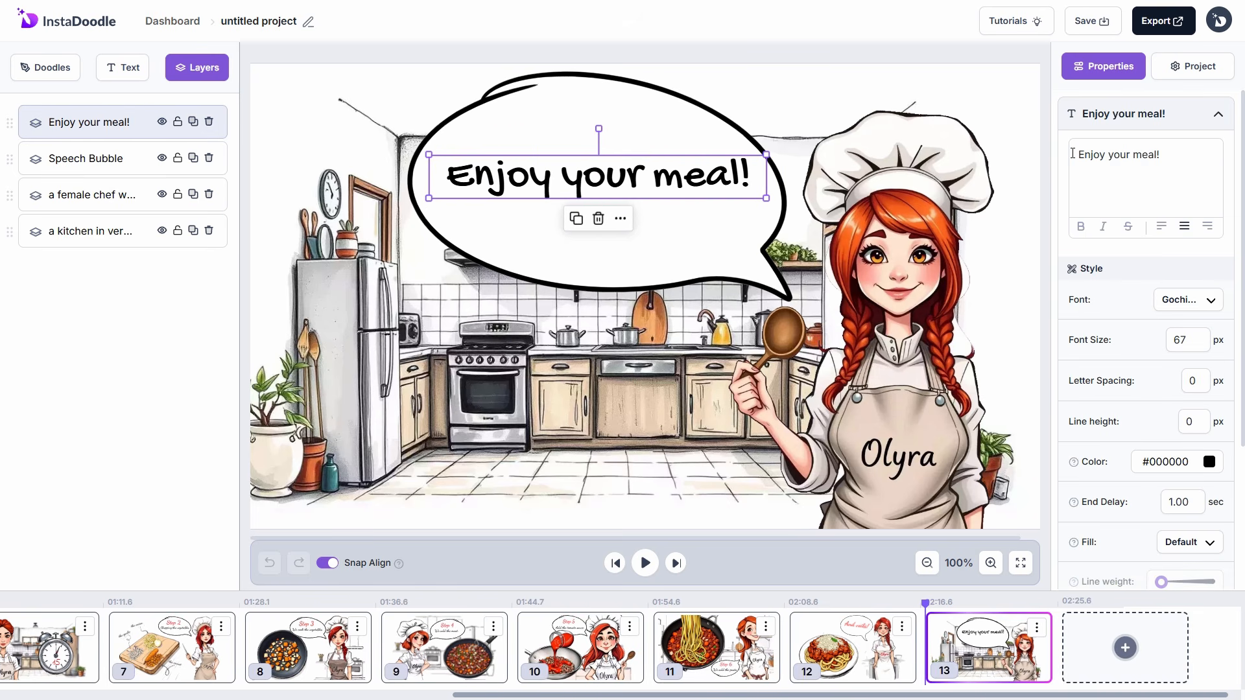
click(1209, 462)
click(1189, 526)
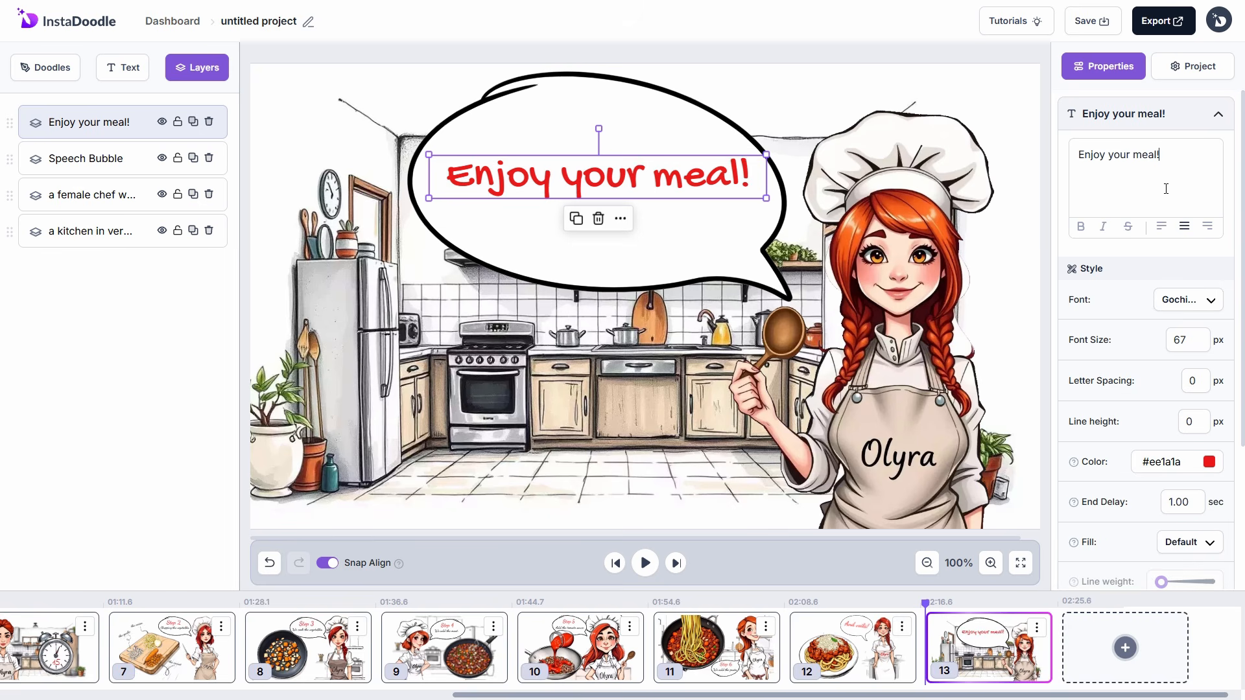
Replace slide 13's voiceover with a generated Sophie voiceover reading "Enjoy your meal! And I can't wait to welcome you back into my kitchen.".
scroll(1150, 259, down, 10)
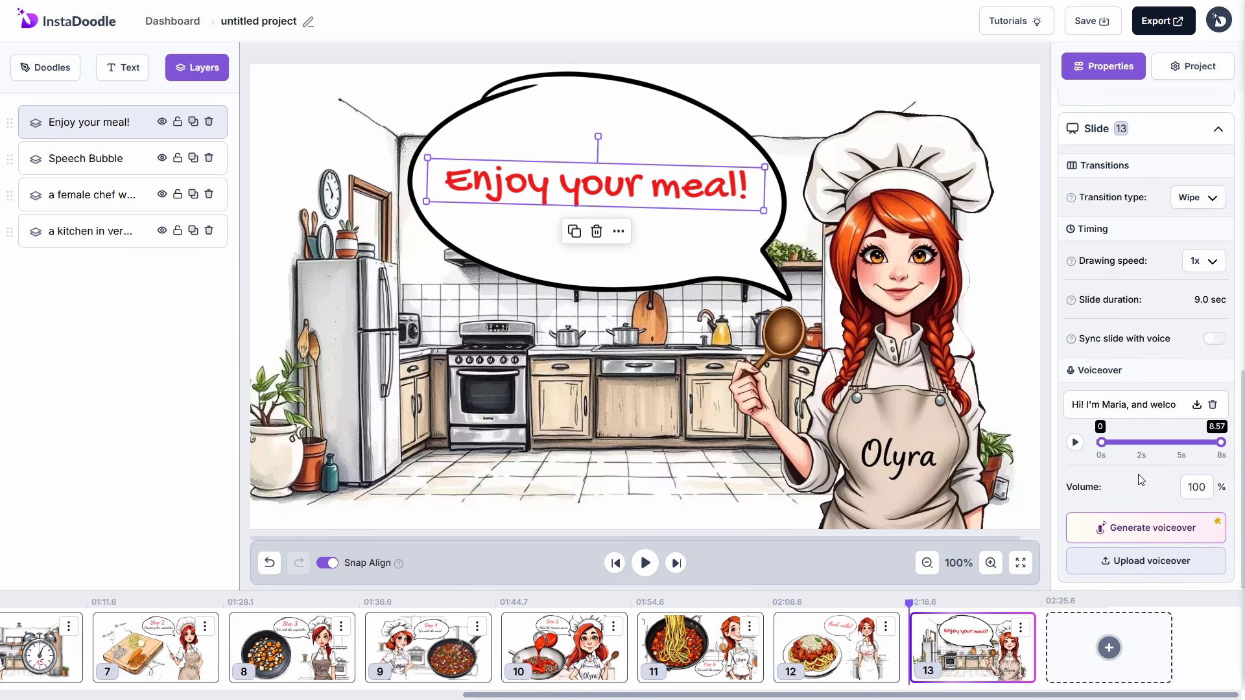
click(1212, 405)
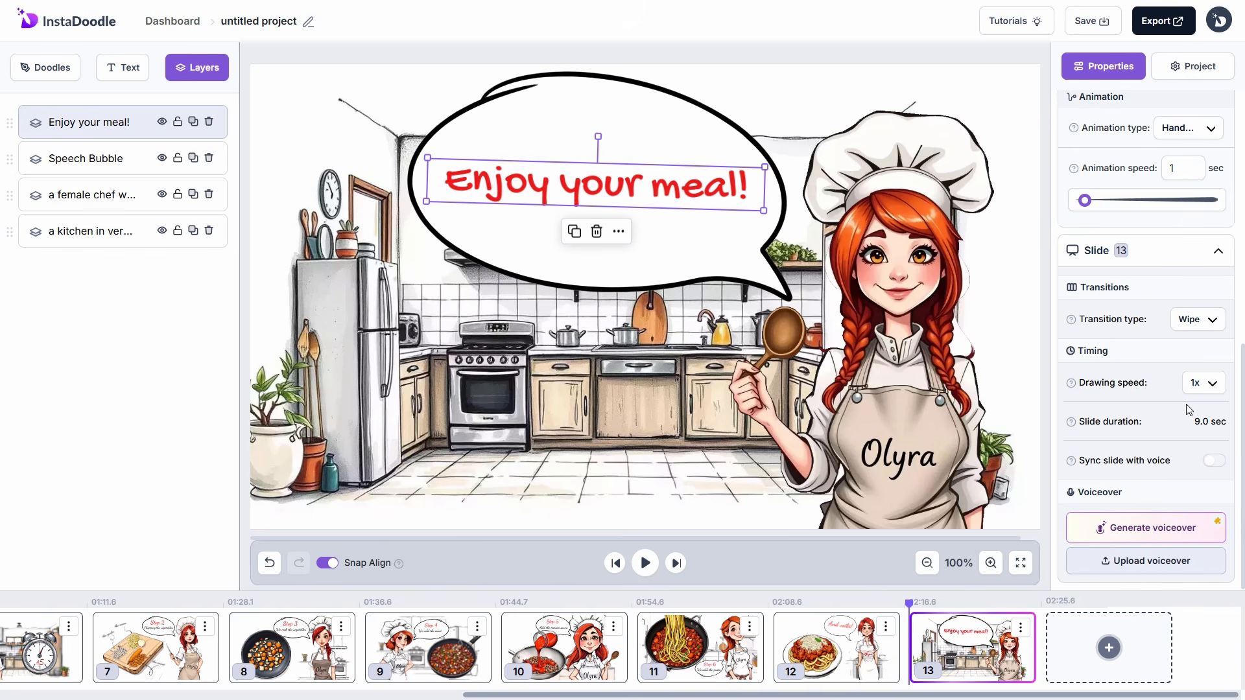
click(1160, 529)
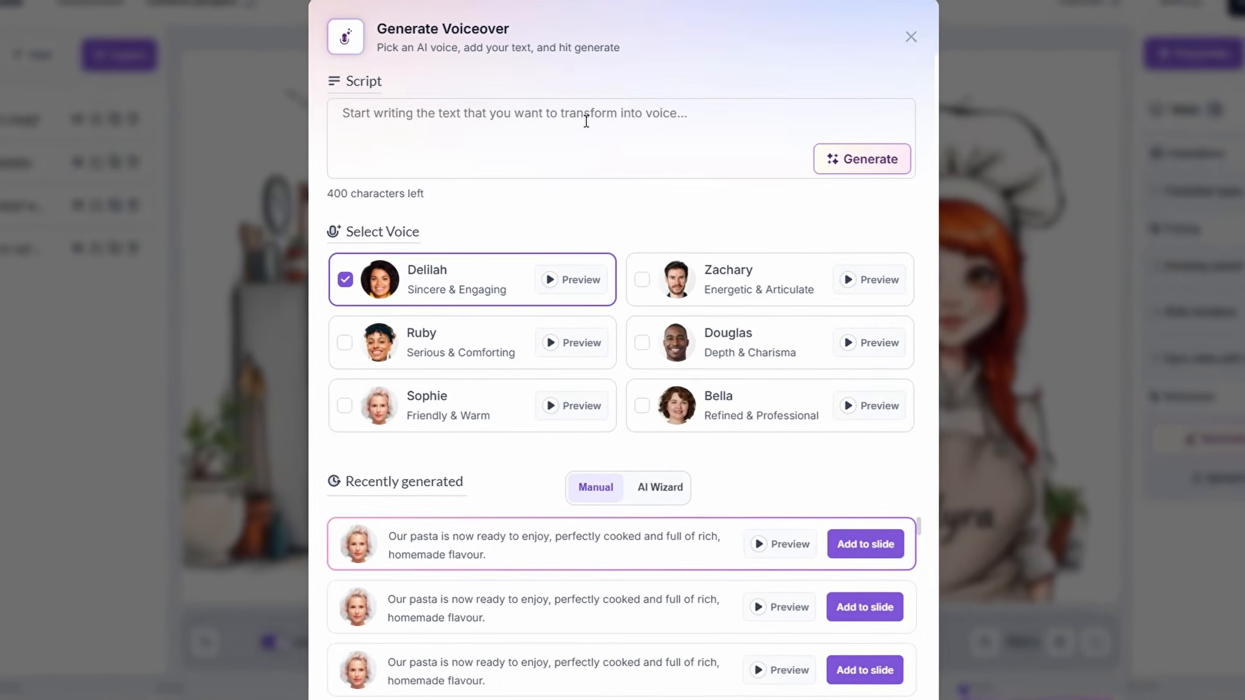
text(Enjoy your meal! And I can't wait to welcome you back into my kitchen.)
click(319, 432)
click(864, 162)
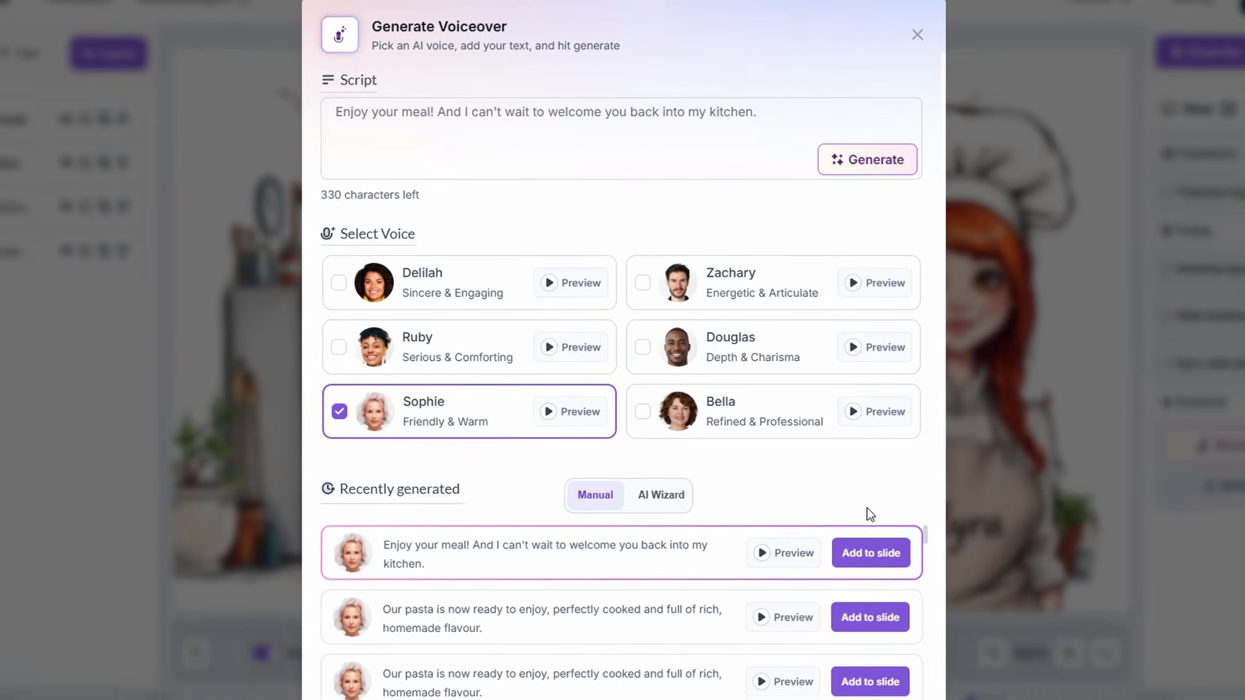
click(890, 583)
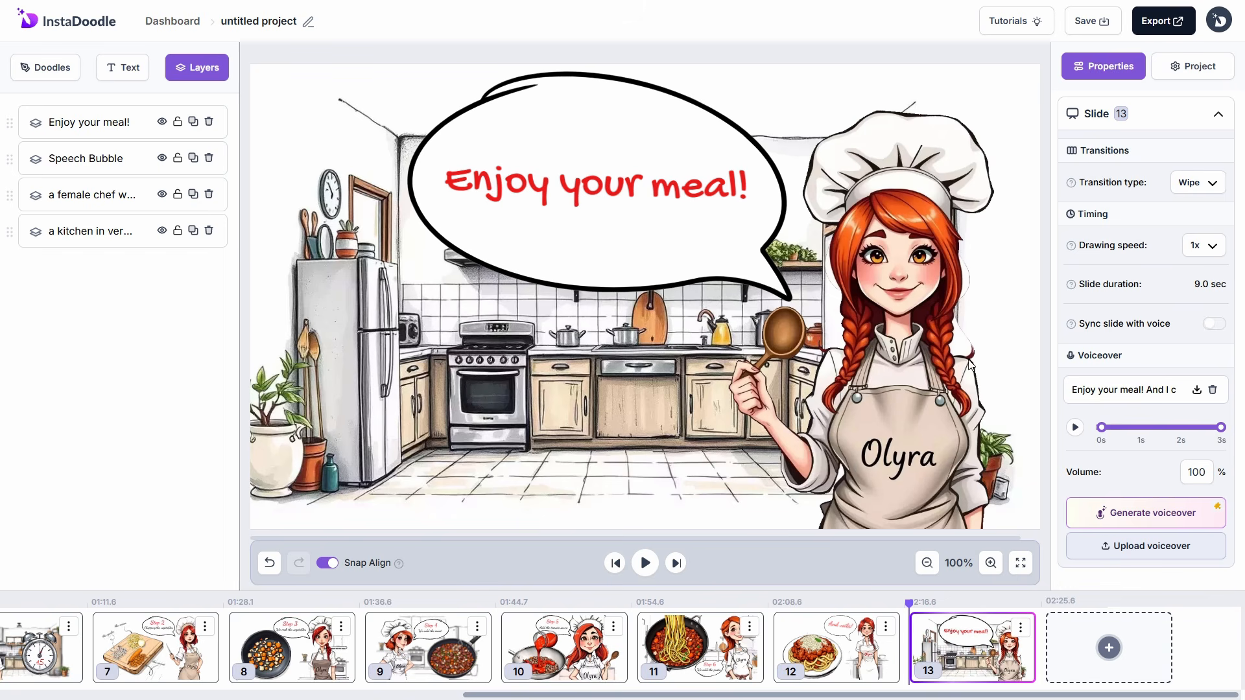
Add the "Inspiration" track from the built-in soundtrack library as the project's background music.
click(1181, 71)
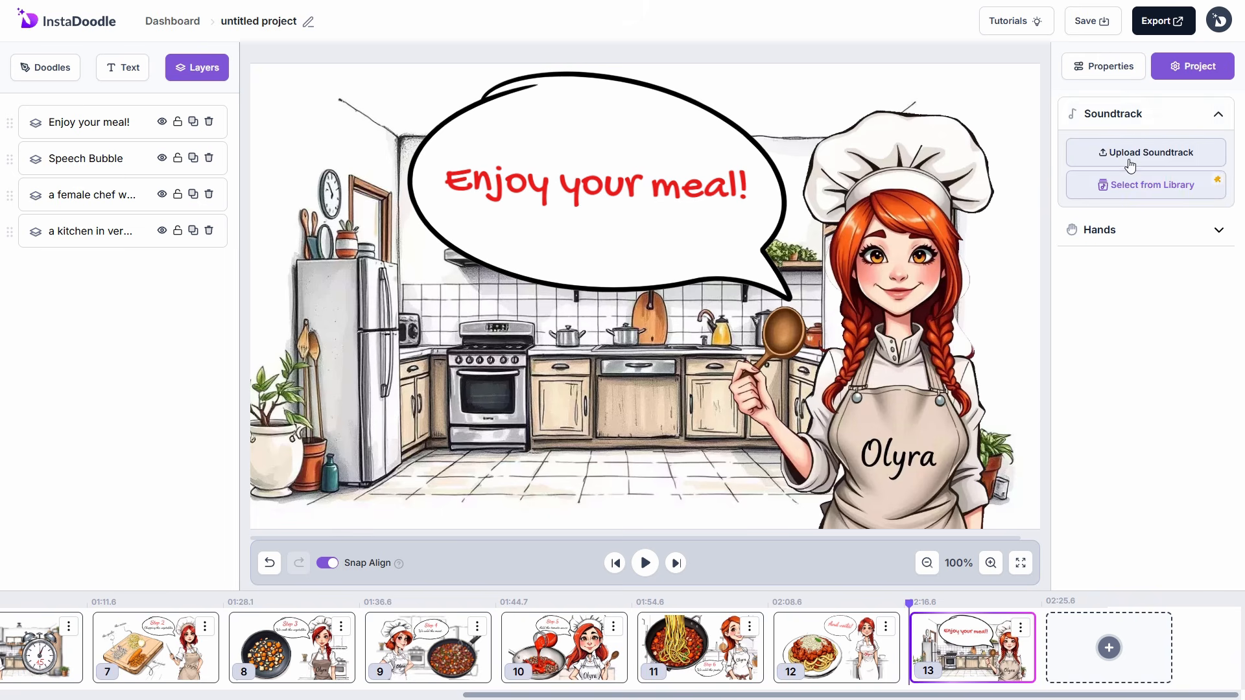
click(1128, 188)
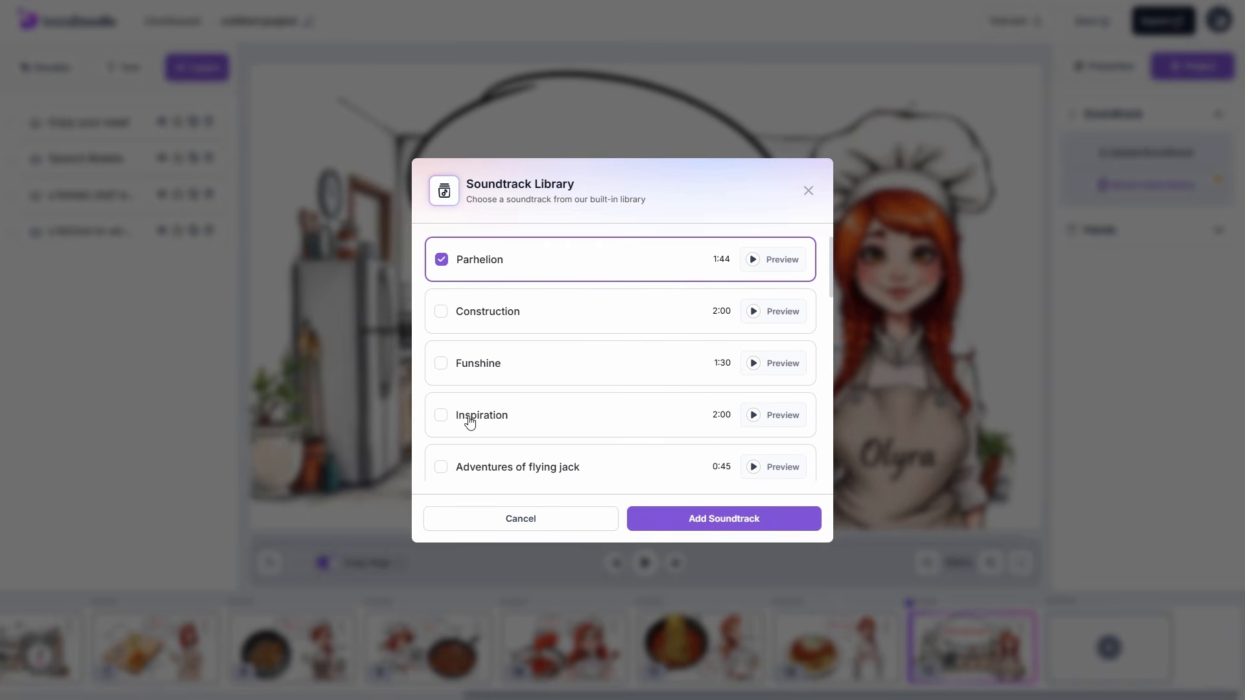
click(441, 417)
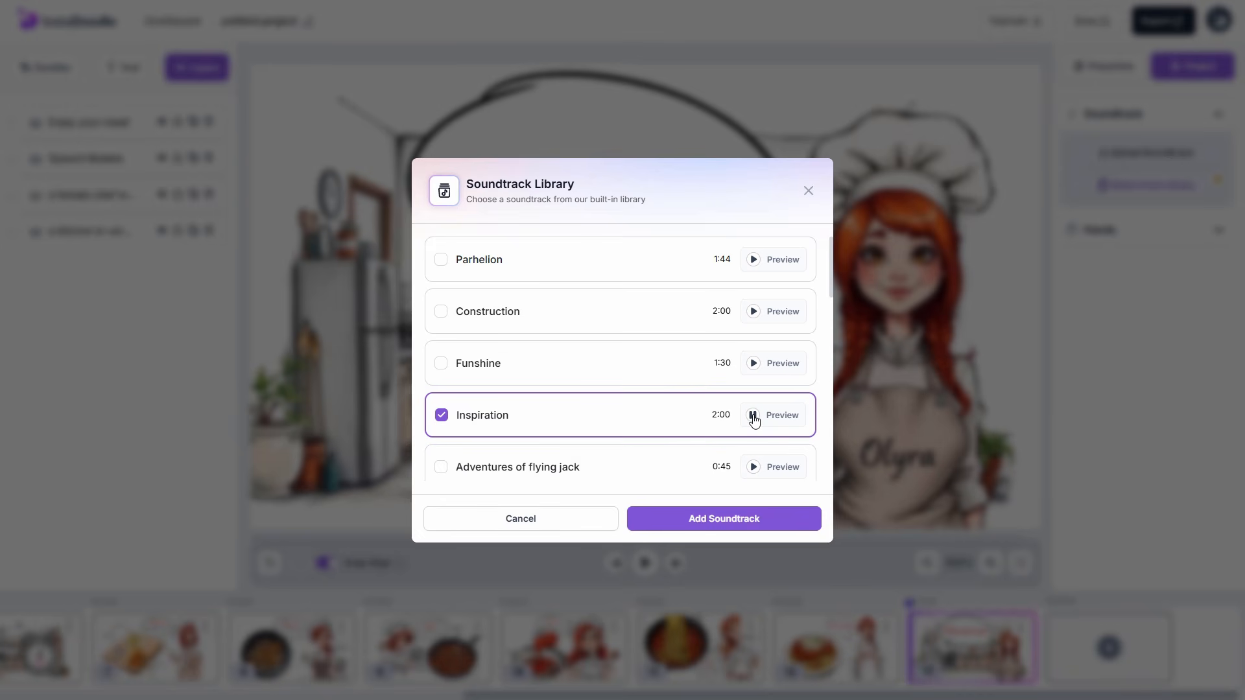
click(756, 518)
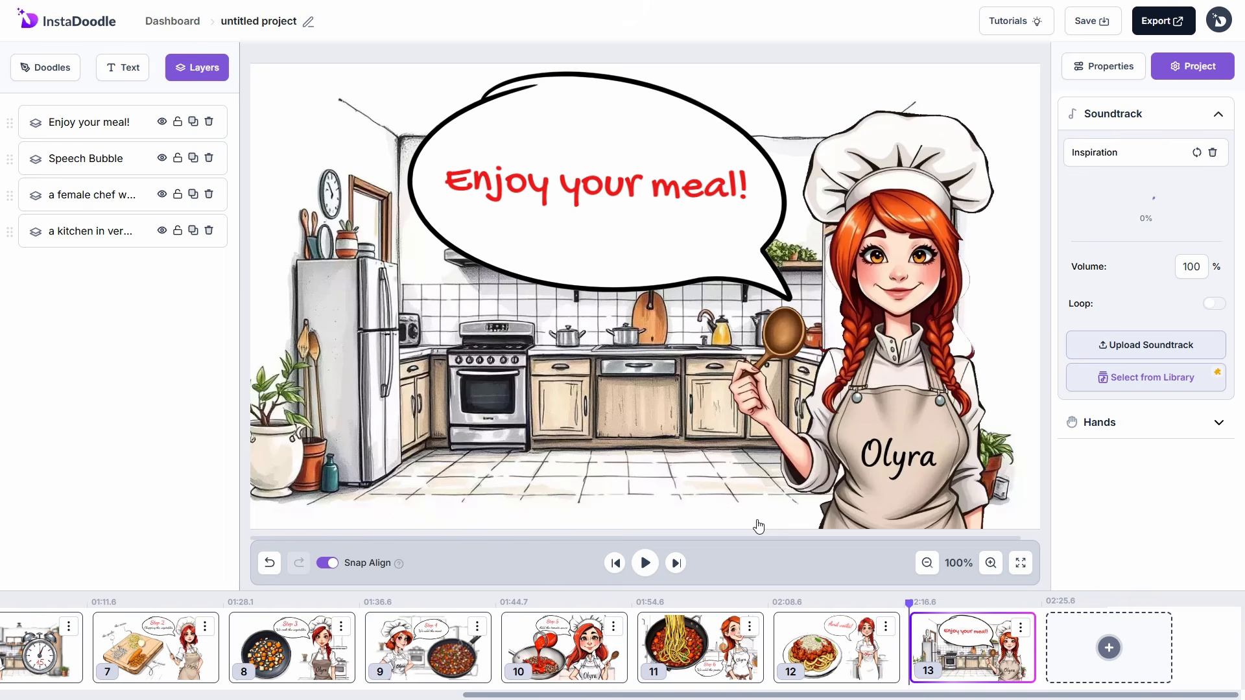